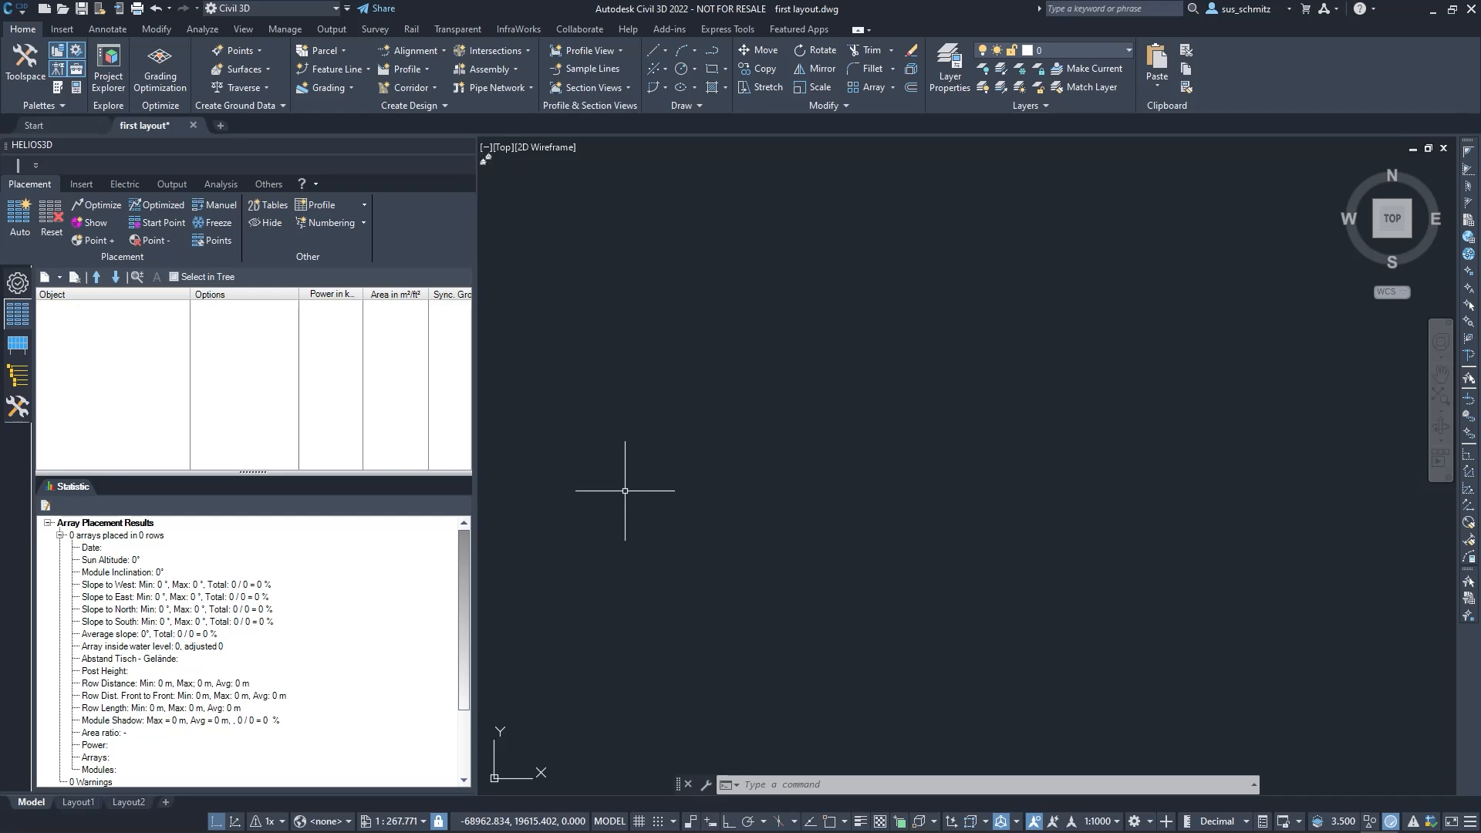
Insert the drawing !demo_area - 2022 ENU.dwg from the Training folder with the CLASSICINSERT command, exploded at 0,0,0 and scale 1
type("classic")
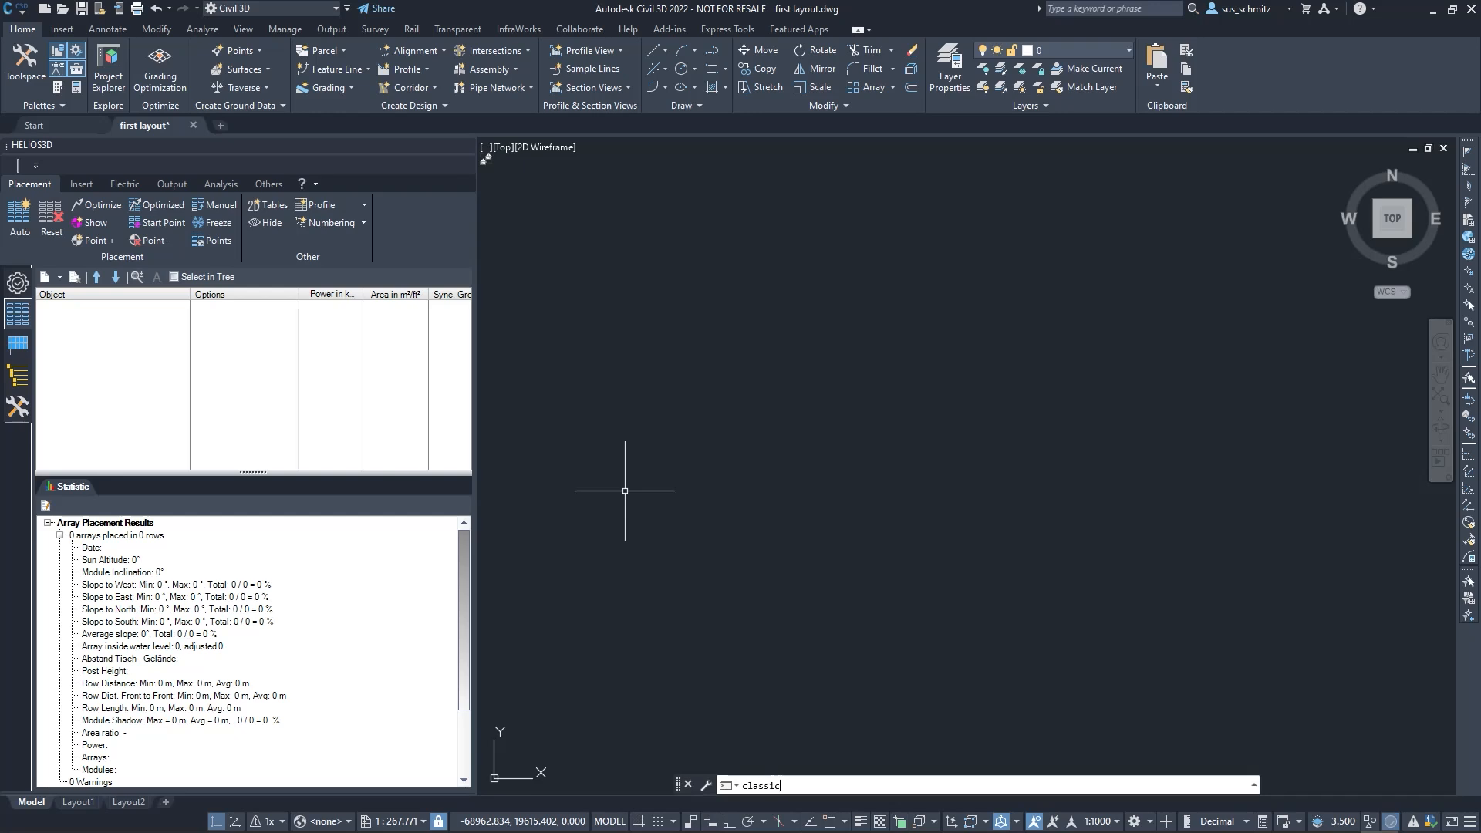
key("Return")
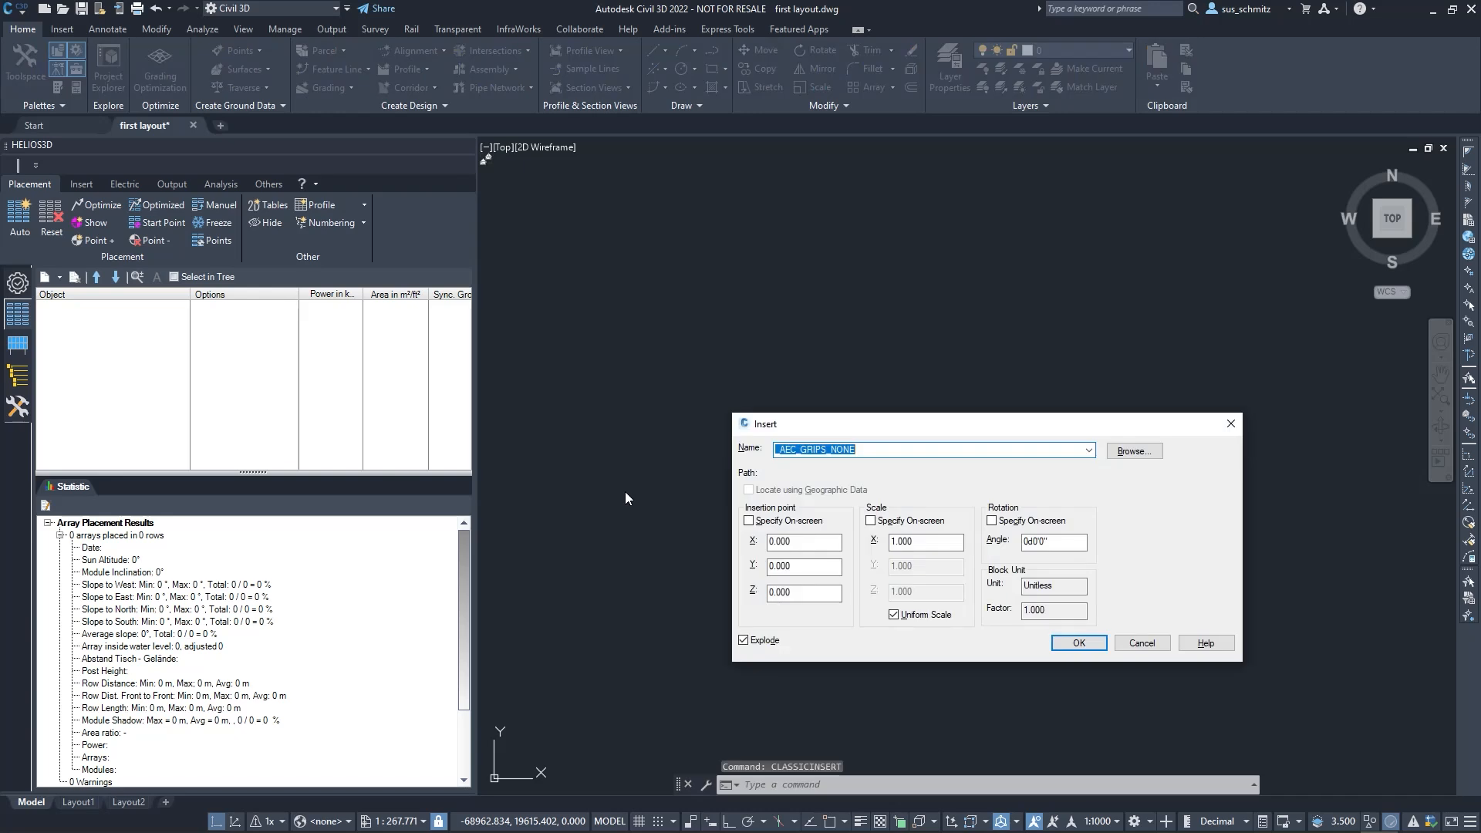
left_click(1146, 452)
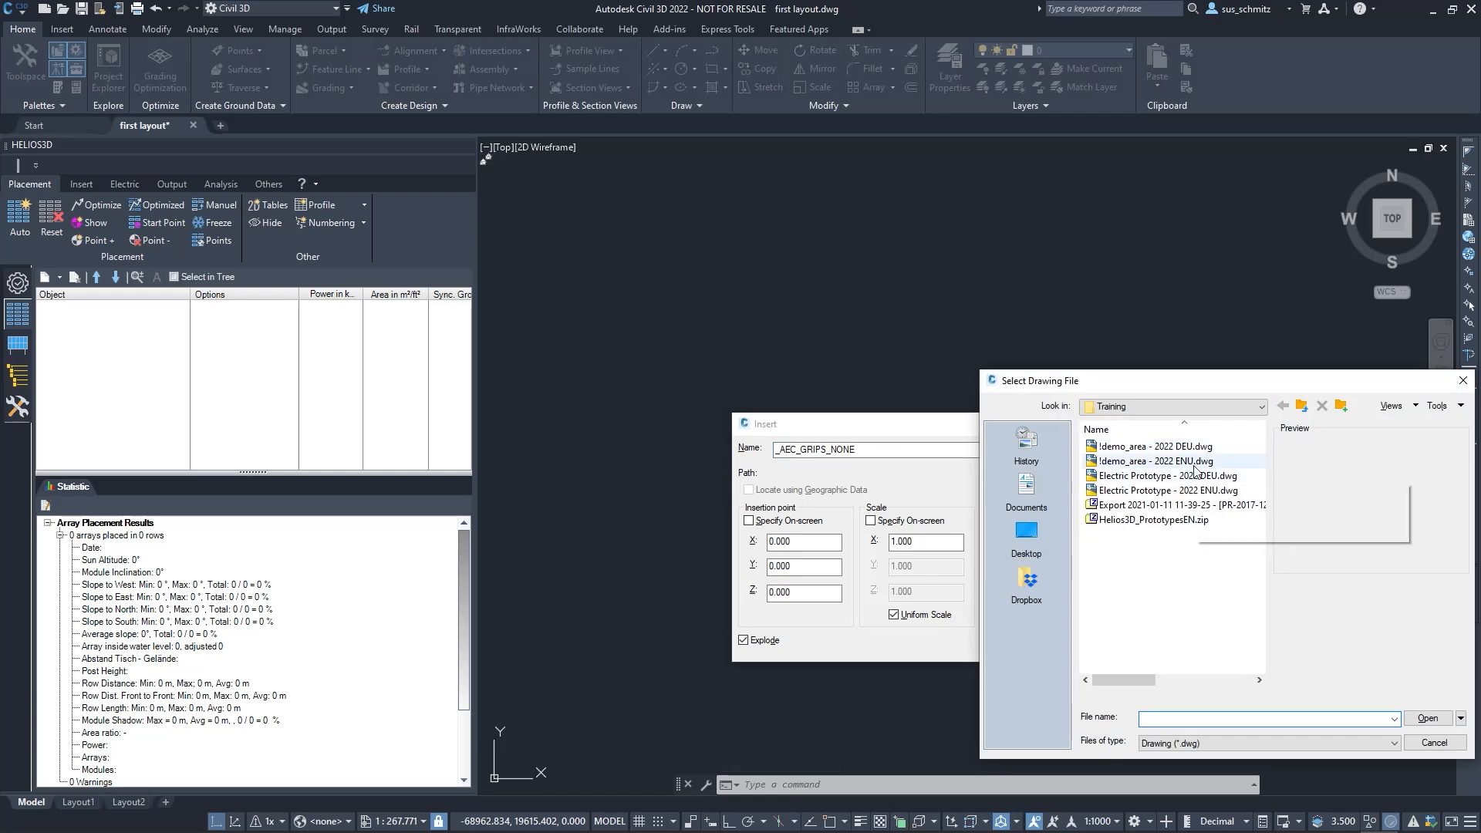
left_click(1194, 462)
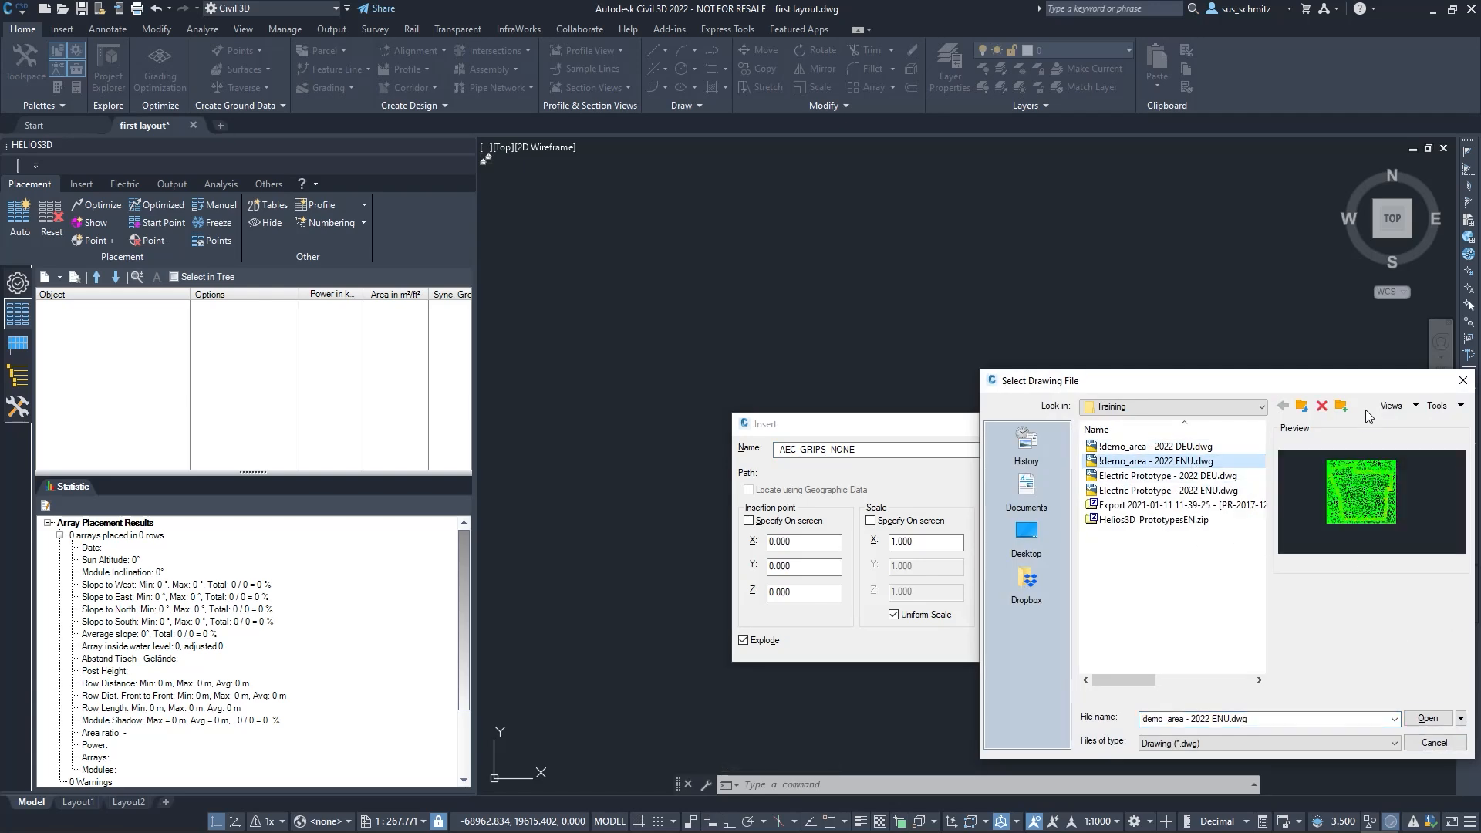
left_click_drag(1357, 381, 1258, 379)
left_click(1333, 715)
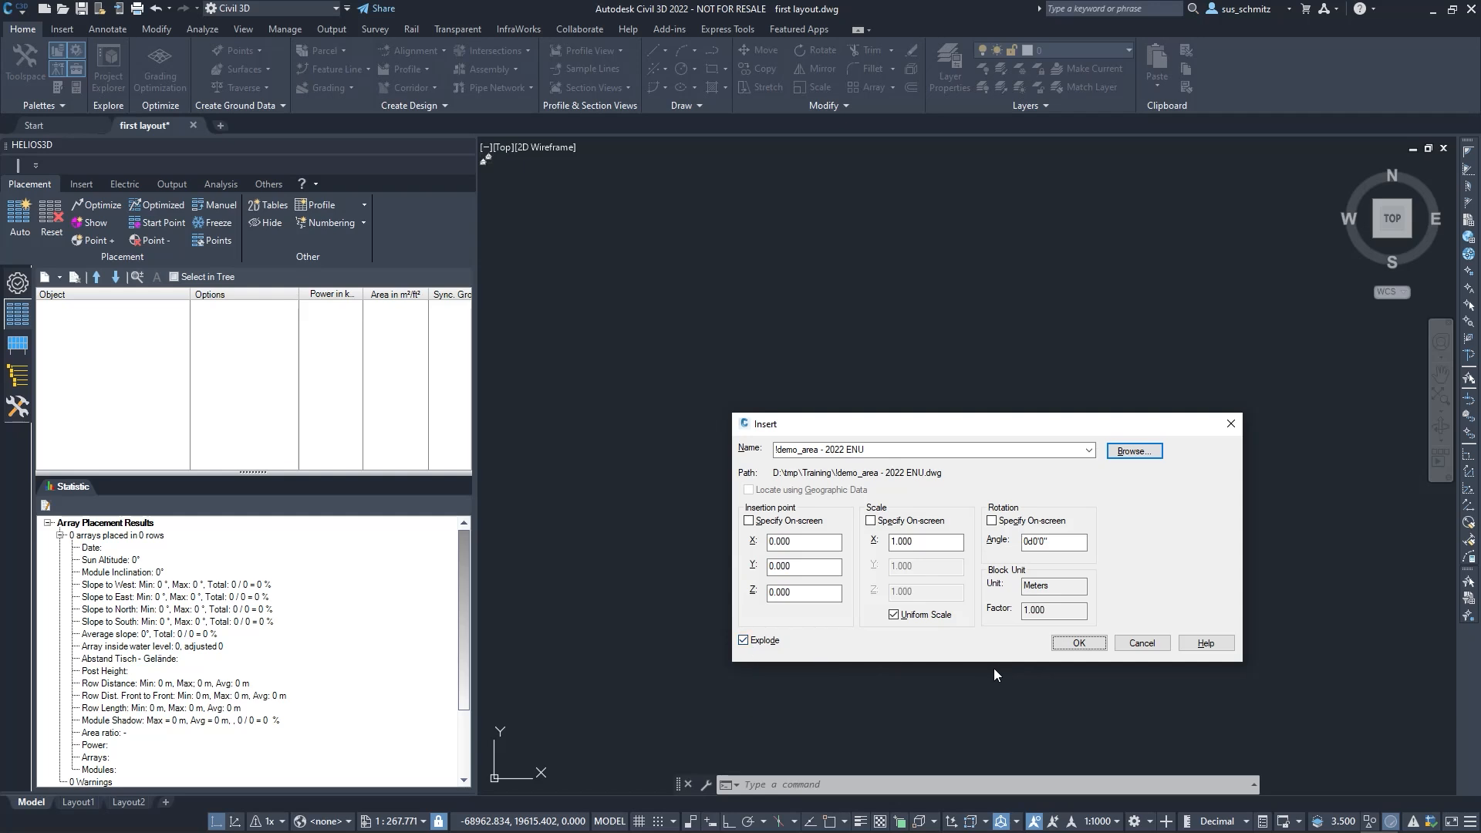
left_click(1078, 644)
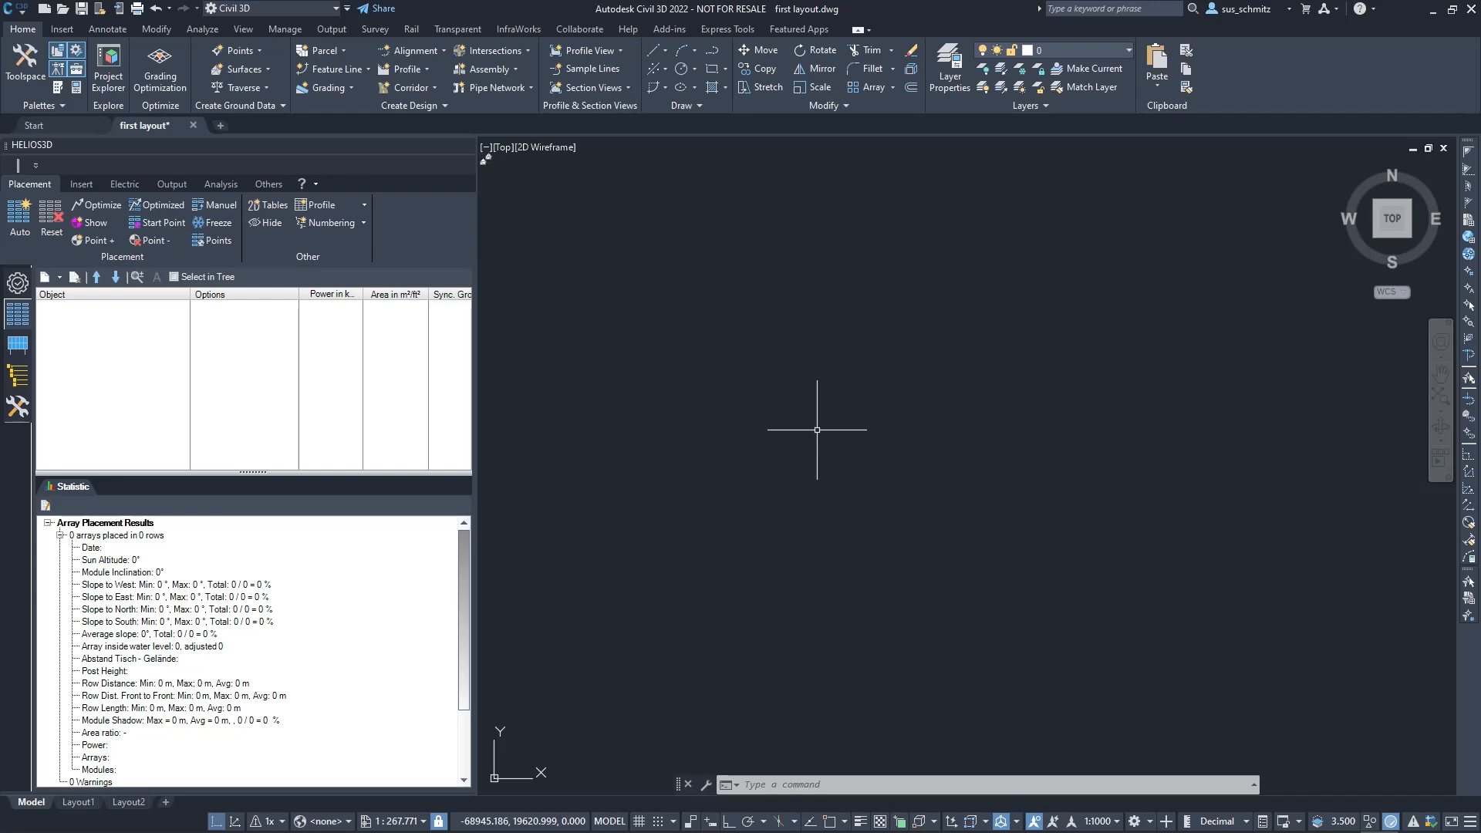
Fit the whole inserted demo area in view and turn on lineweight display to emphasise the fence polyline
middle_click(817, 430)
middle_click(817, 429)
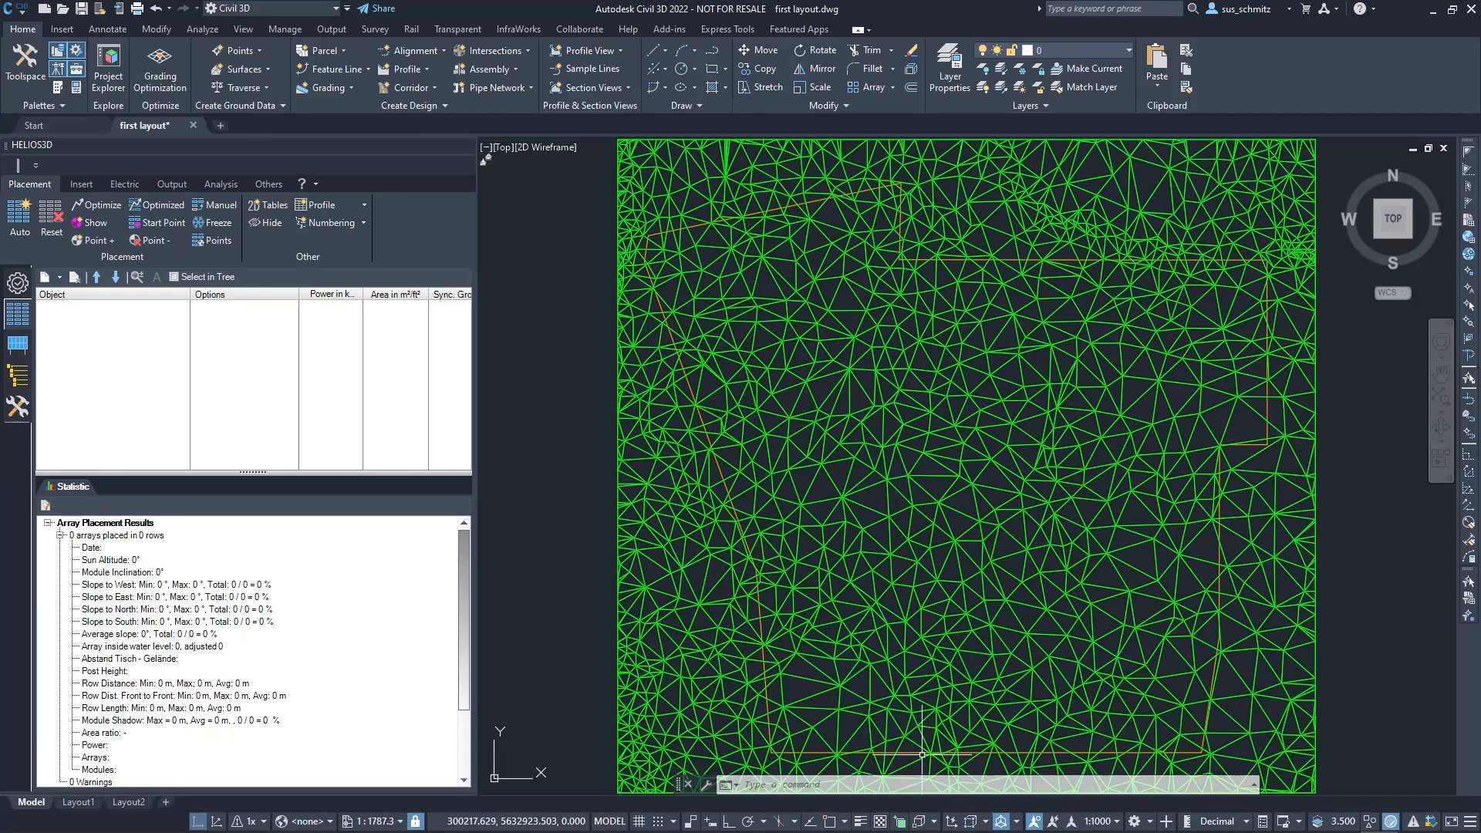
left_click(860, 821)
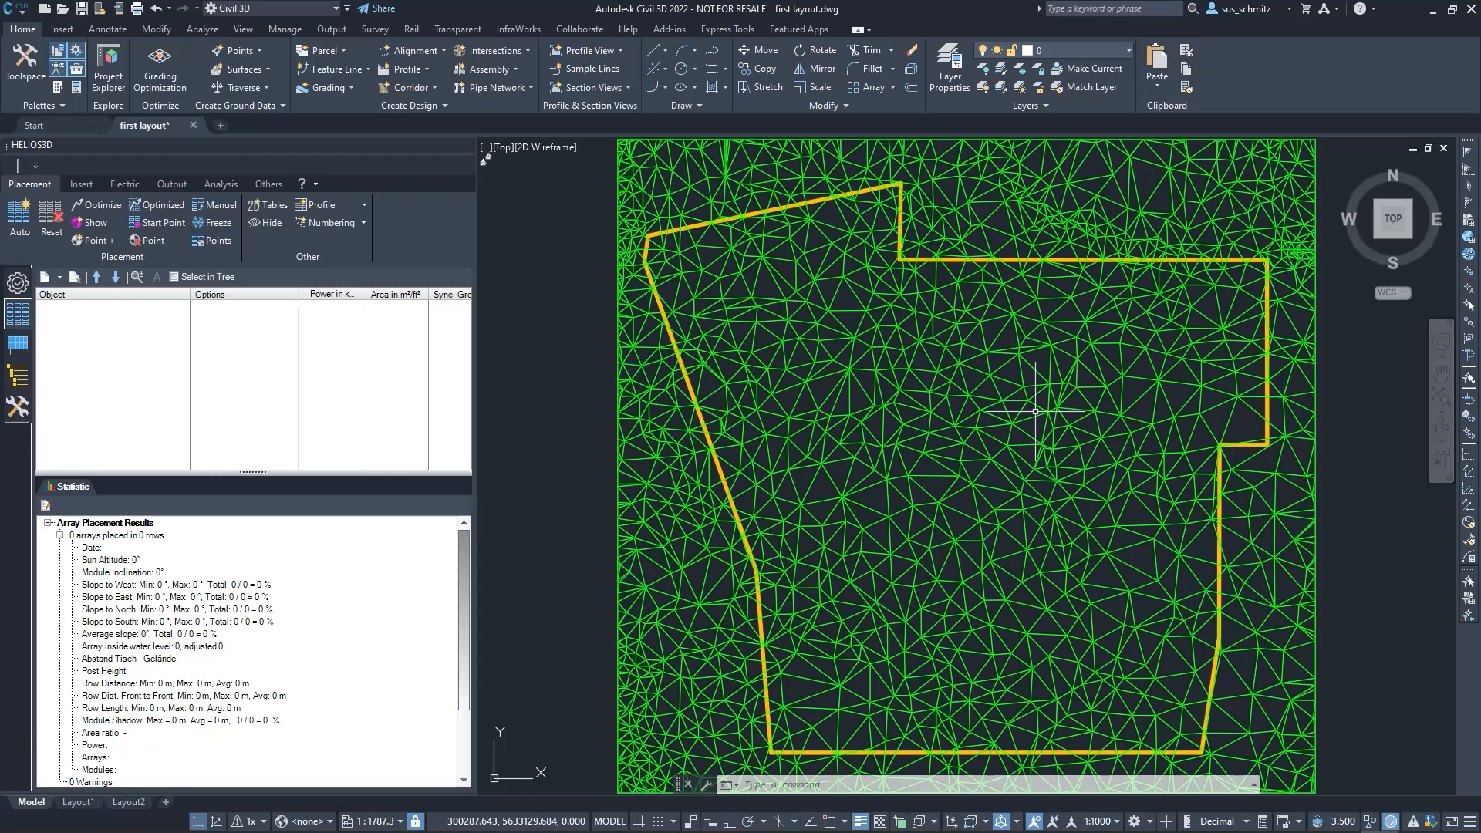
mouse_move(1035, 411)
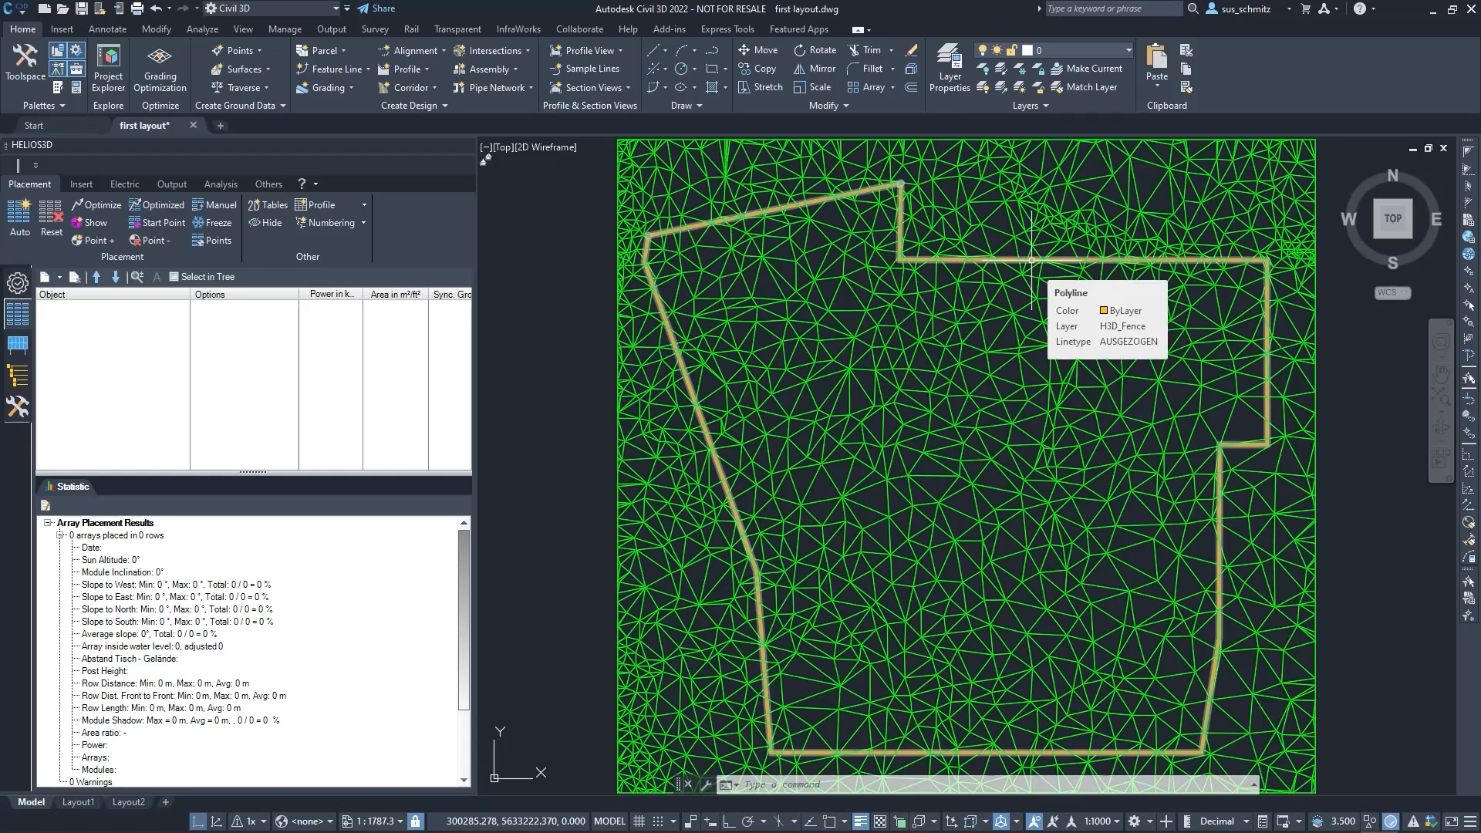
Examine the terrain TIN surface in the Object Viewer from an oblique 3D angle and close the viewer
mouse_move(1027, 288)
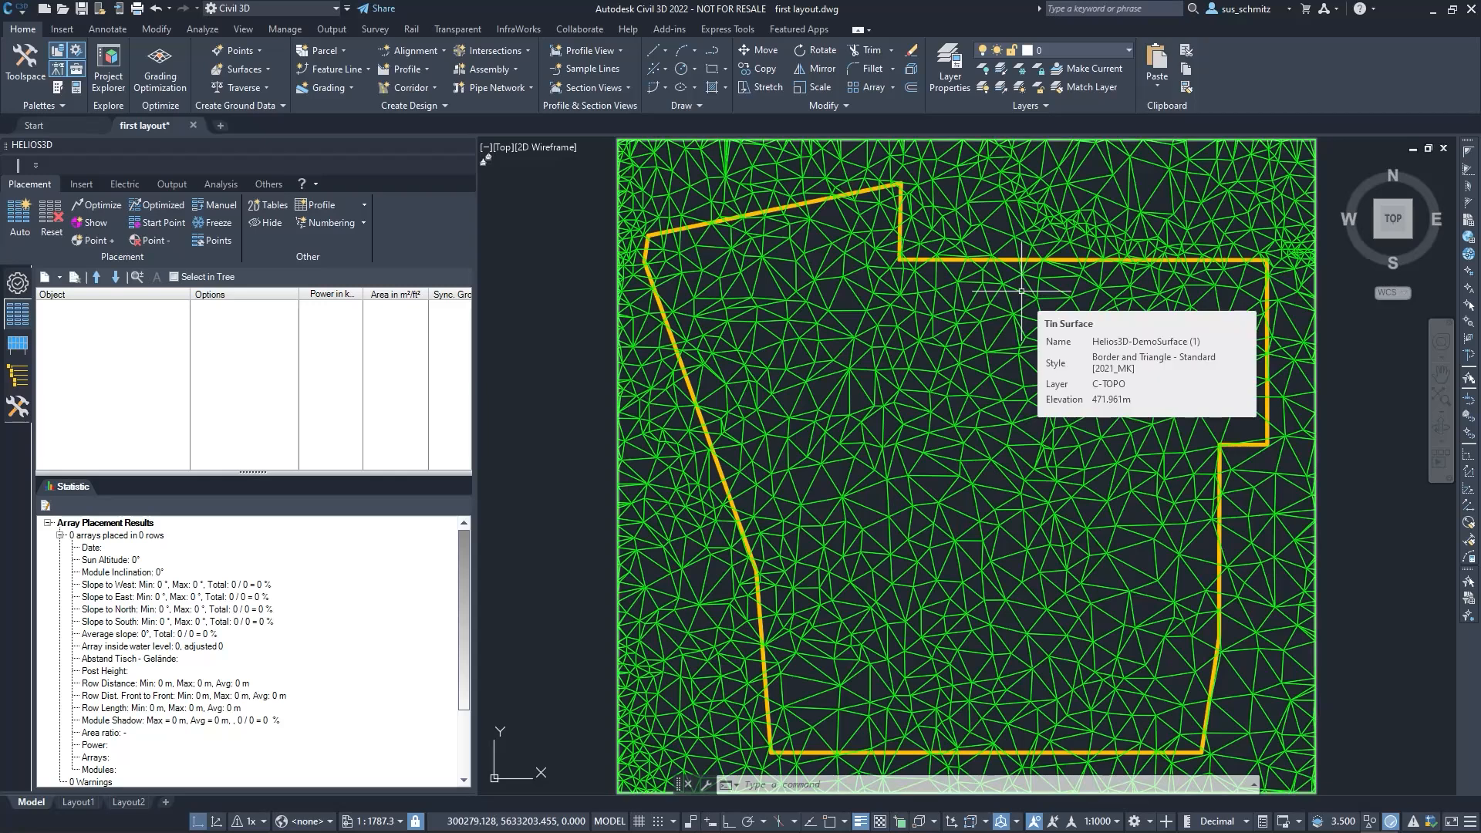
left_click(1016, 289)
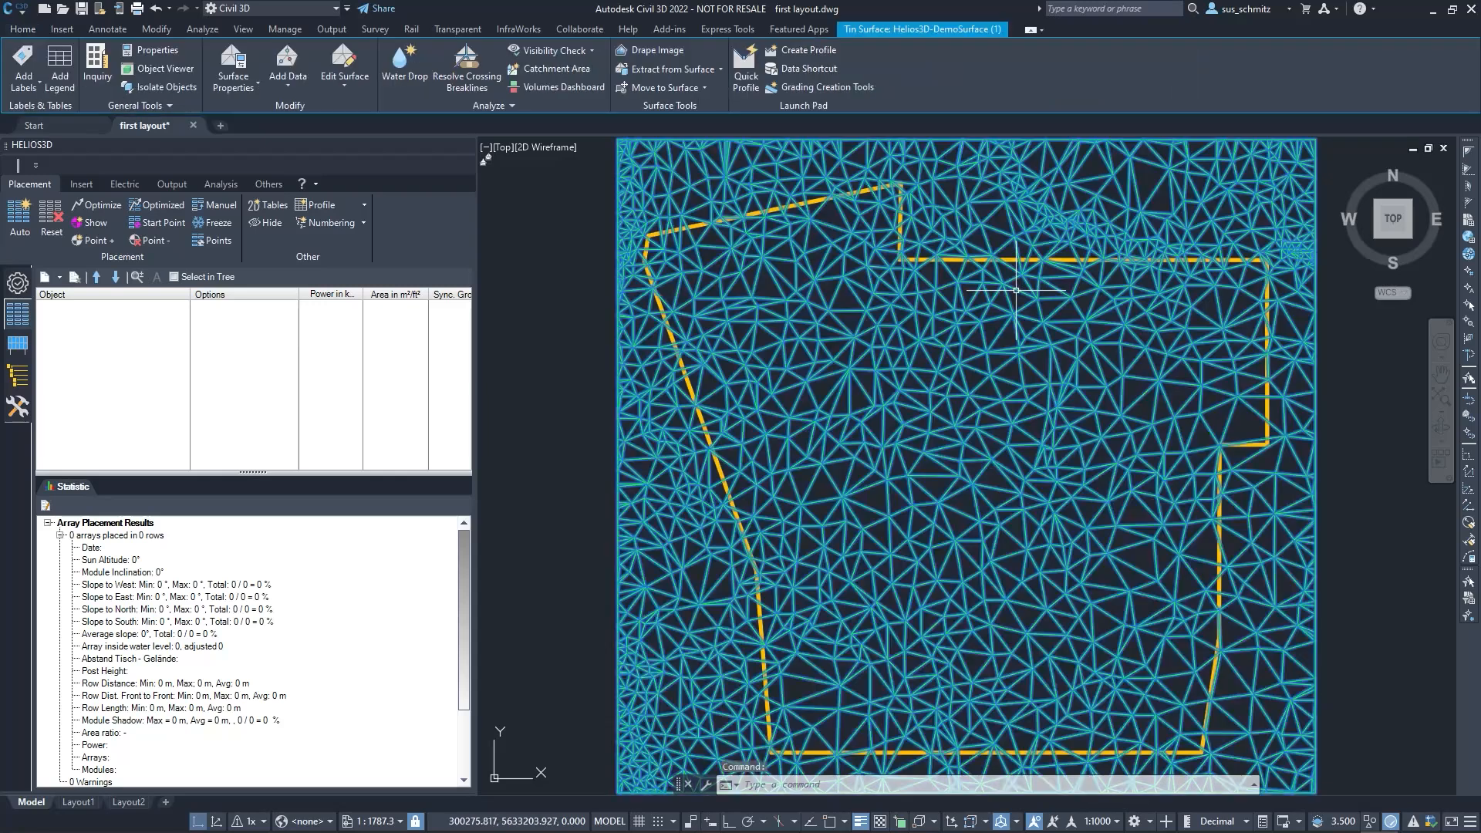
right_click(1004, 321)
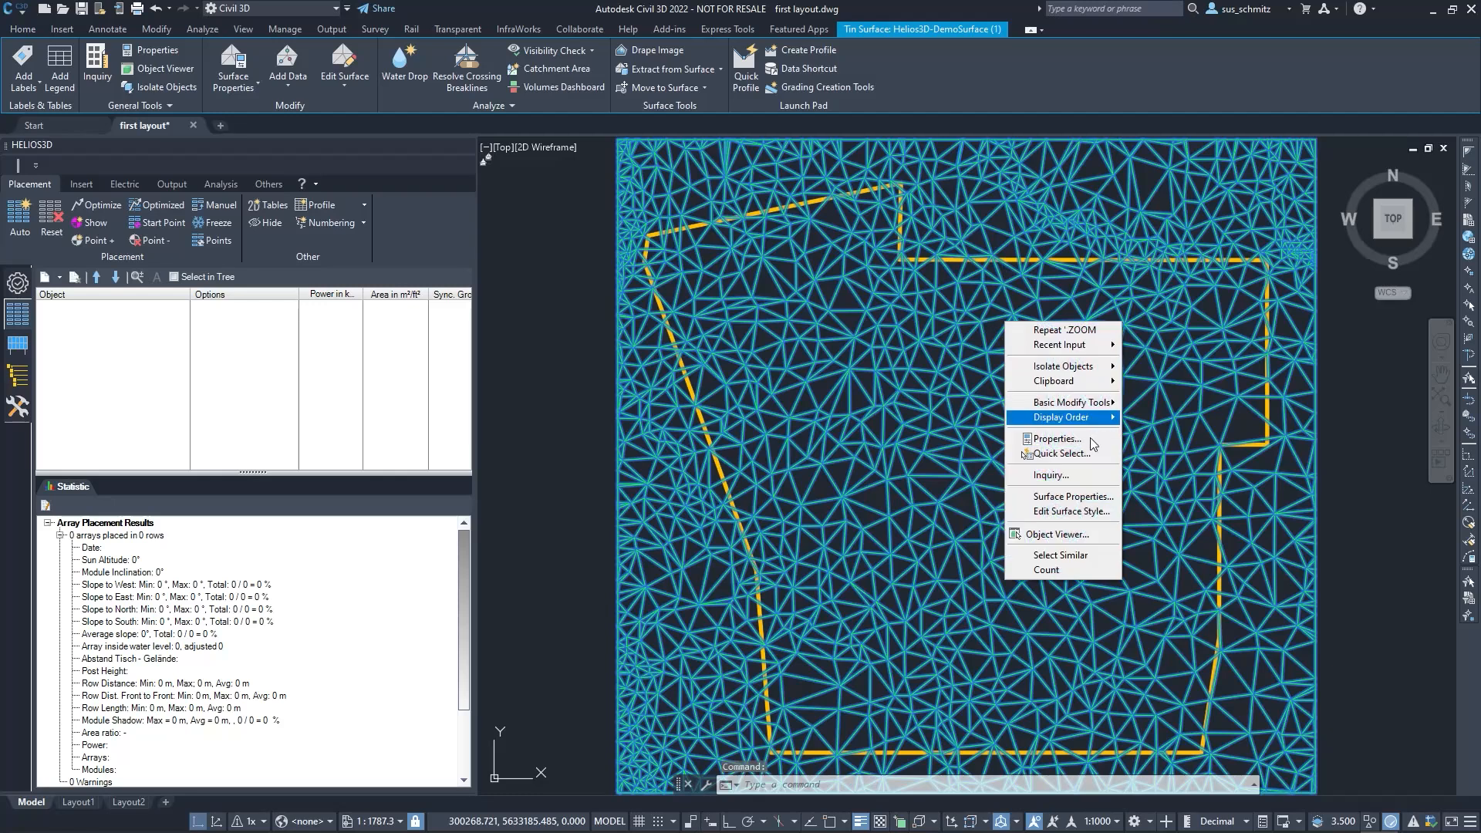
left_click(1071, 536)
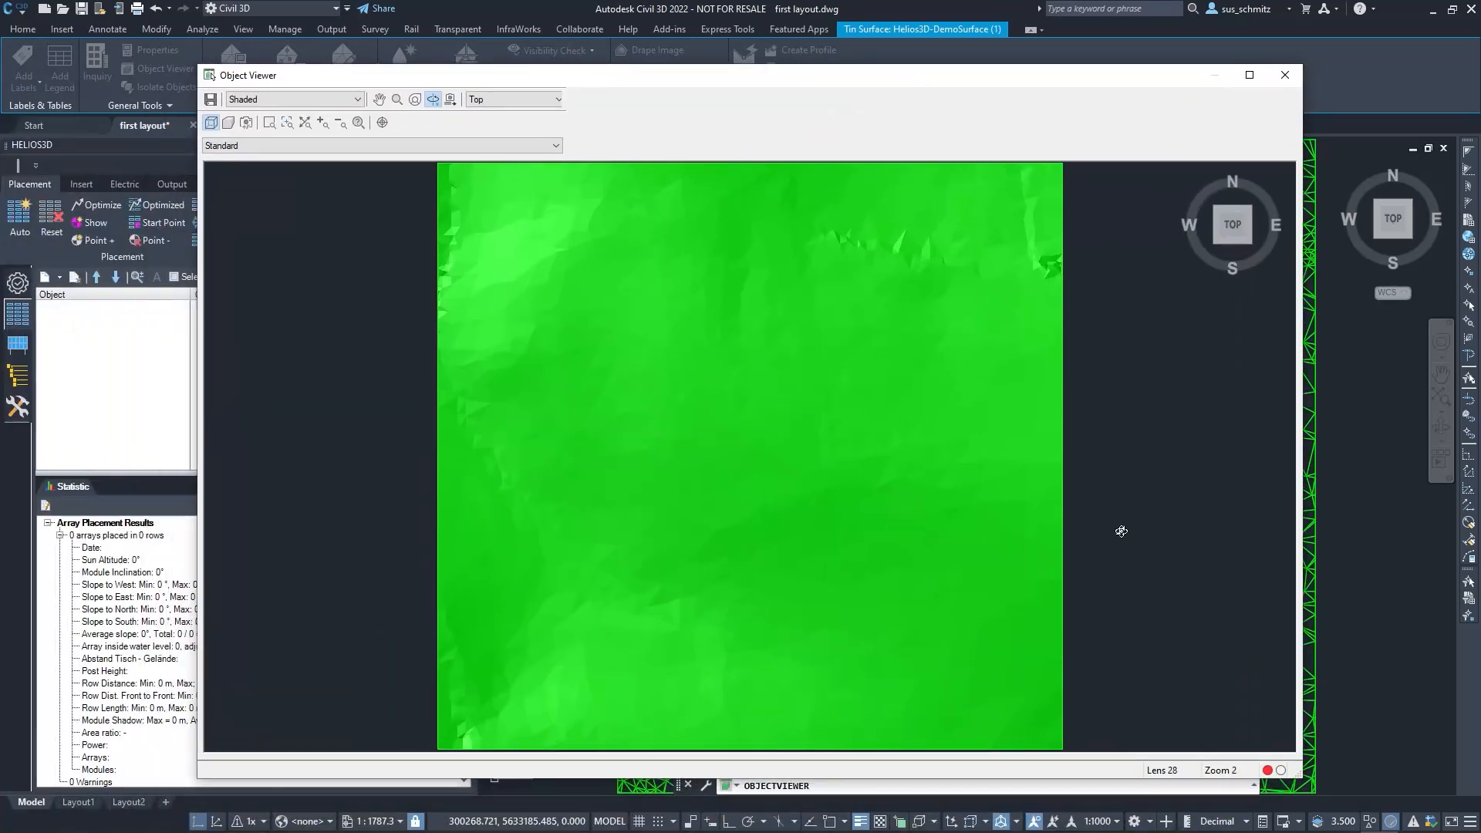
mouse_move(1085, 723)
left_mouse_down()
mouse_move(820, 584)
mouse_move(697, 466)
mouse_move(829, 506)
mouse_move(827, 566)
mouse_move(727, 509)
mouse_move(699, 464)
mouse_move(817, 516)
left_mouse_up()
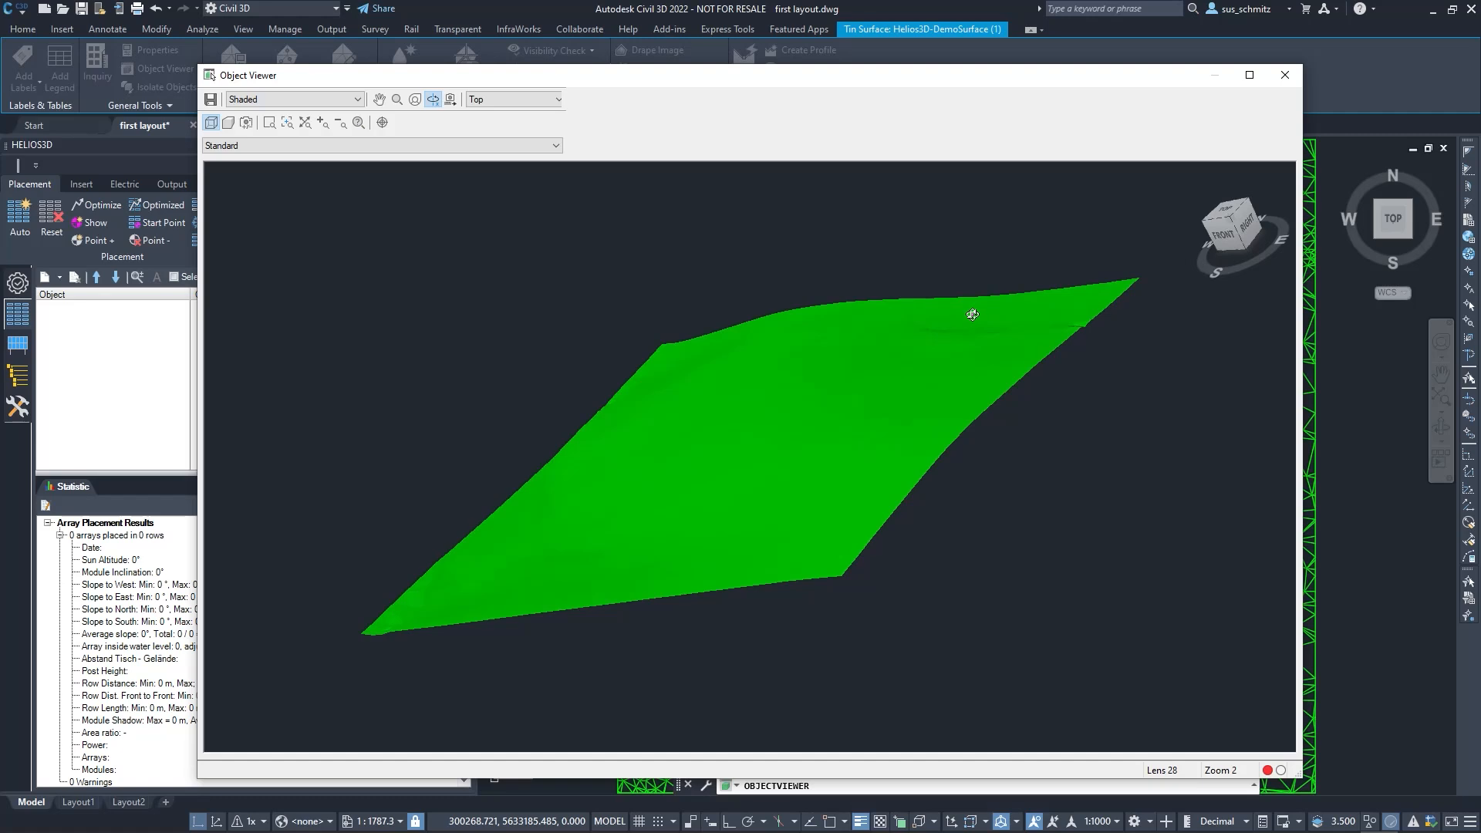
left_click(1285, 77)
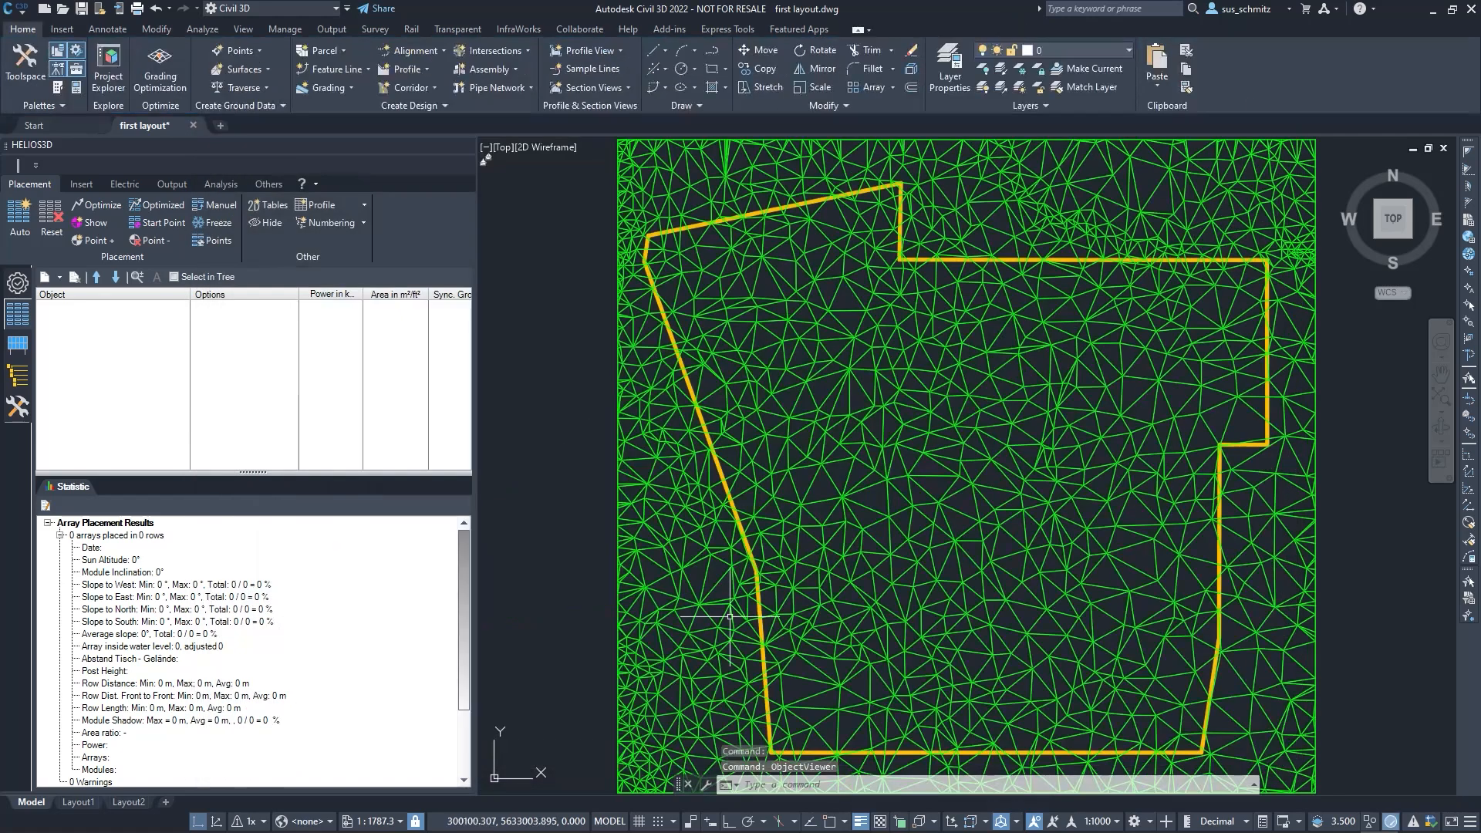
Run the -MAPSTATUSBAR command with the Show option to display the map status bar
mouse_move(853, 542)
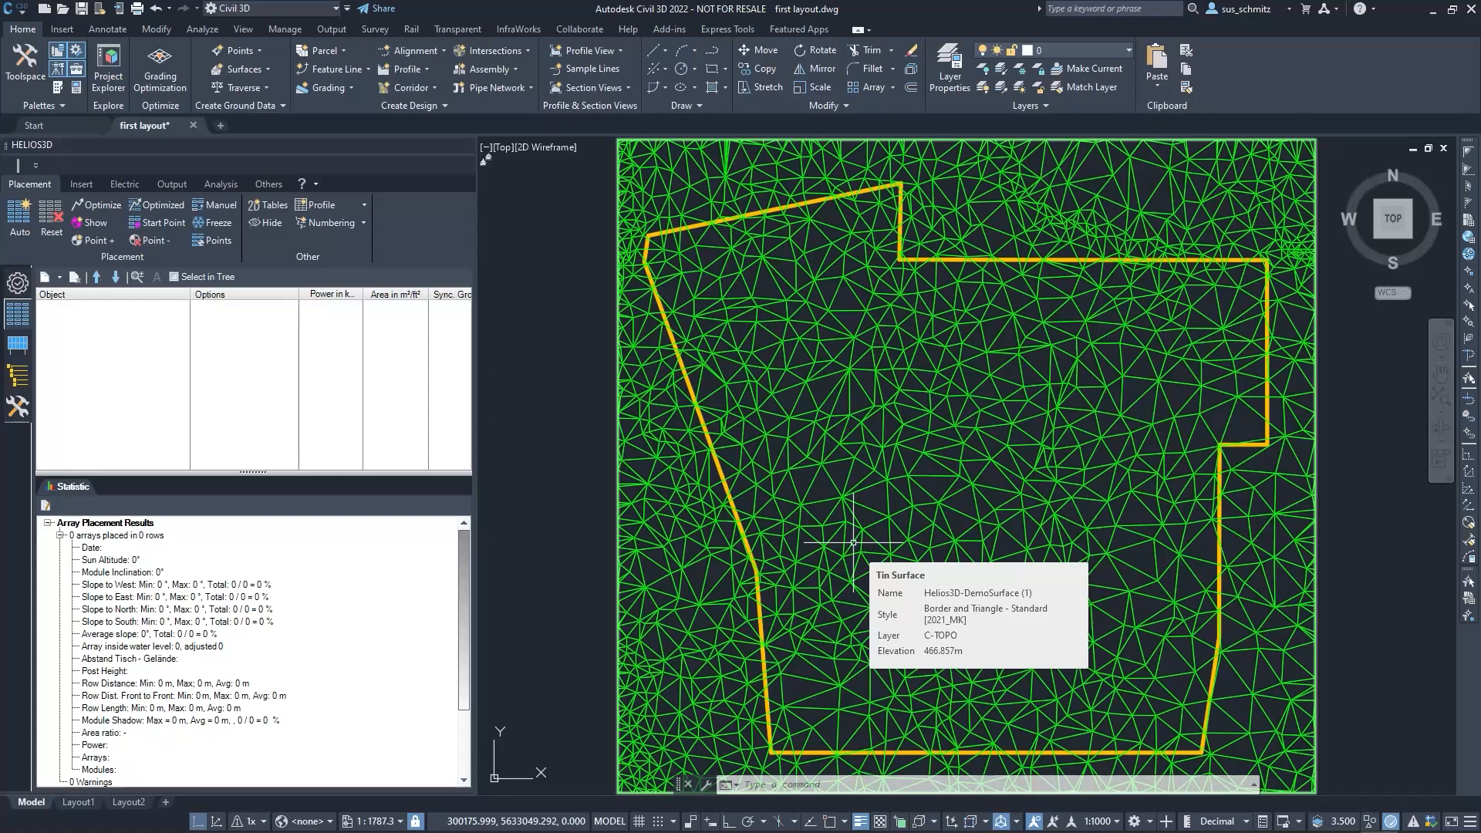
type("A")
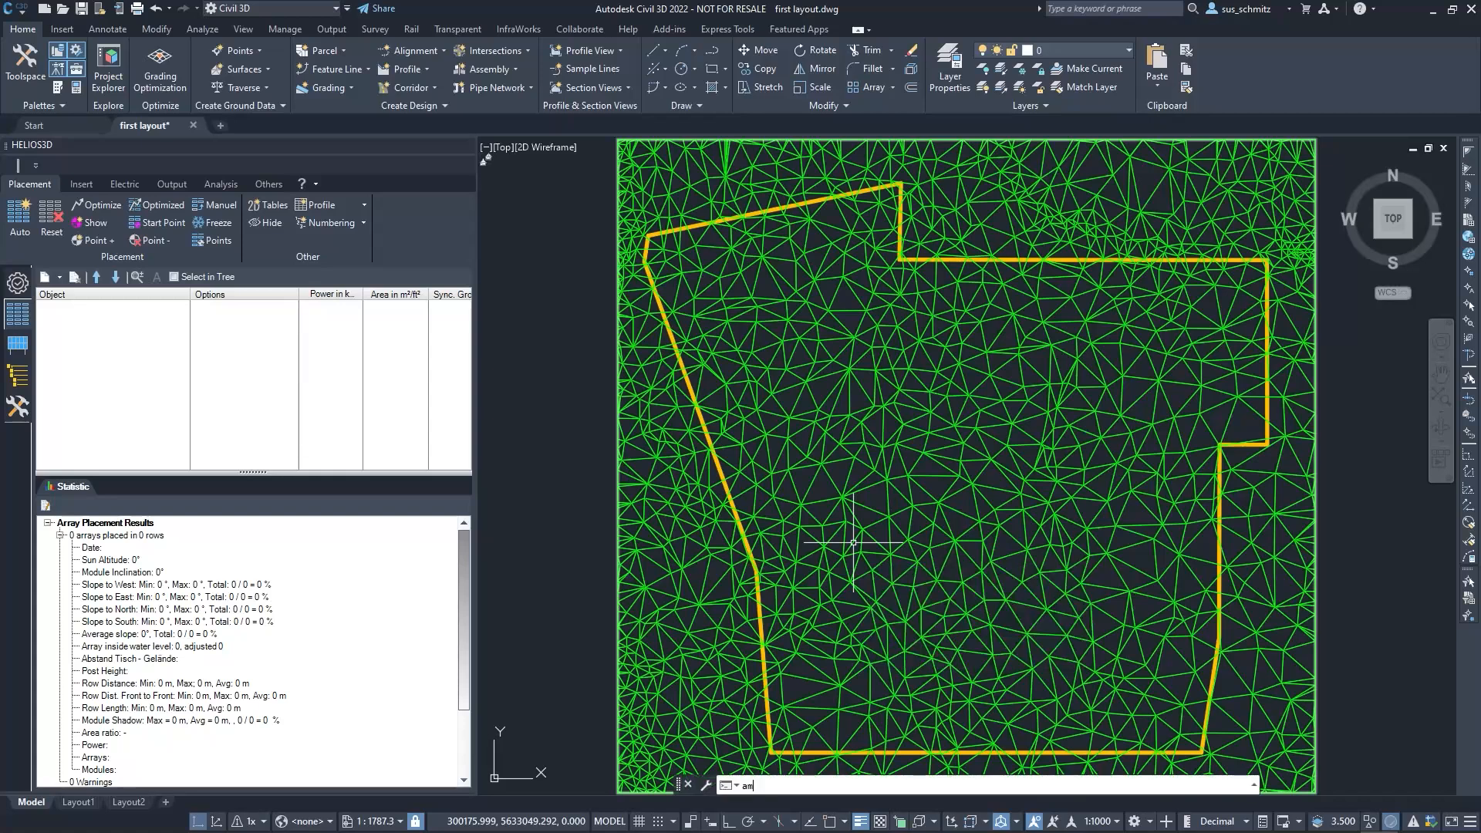
key("BackSpace")
type("mapstatu")
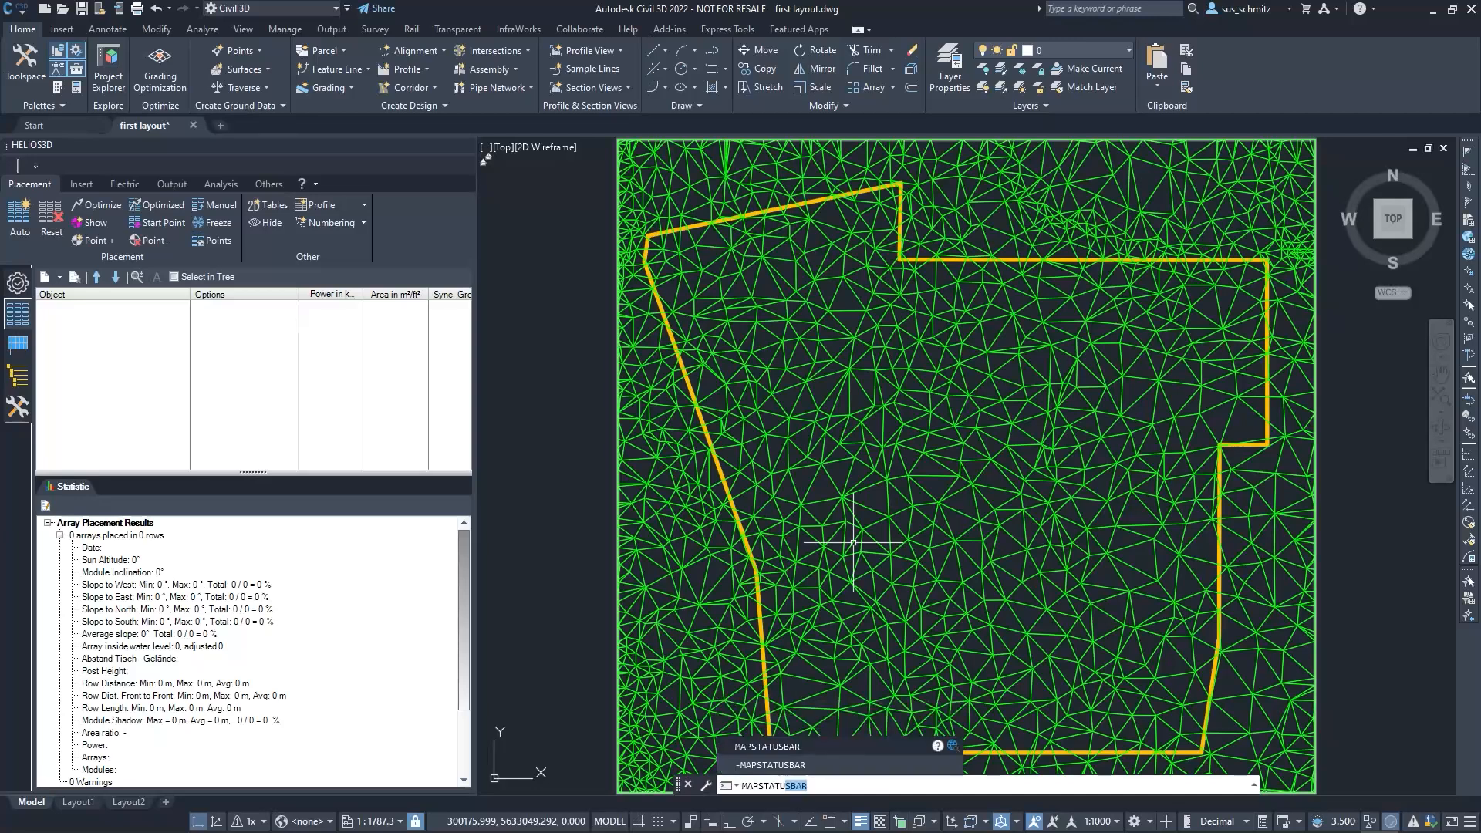
left_click(802, 764)
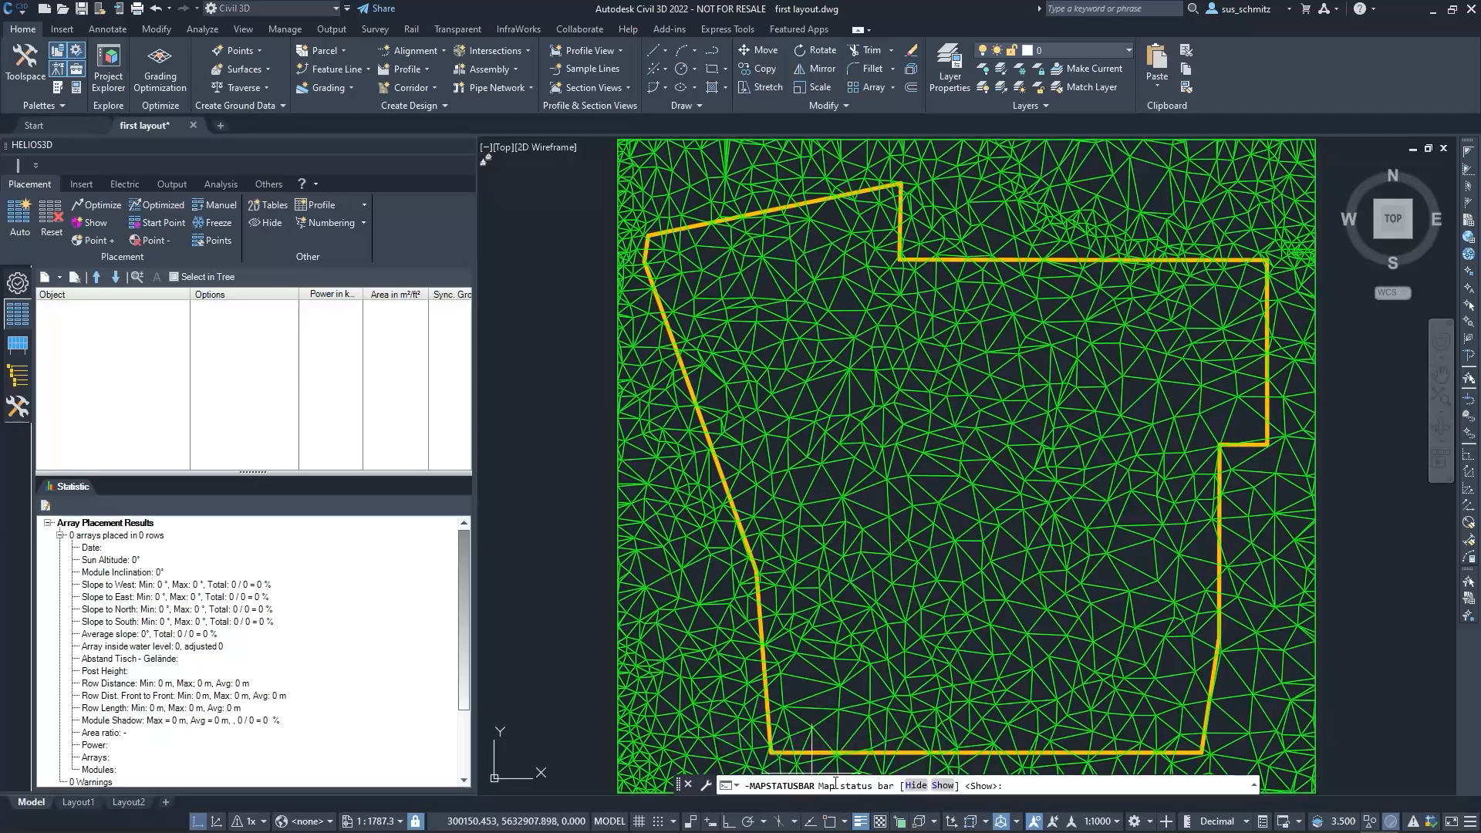
left_click(941, 785)
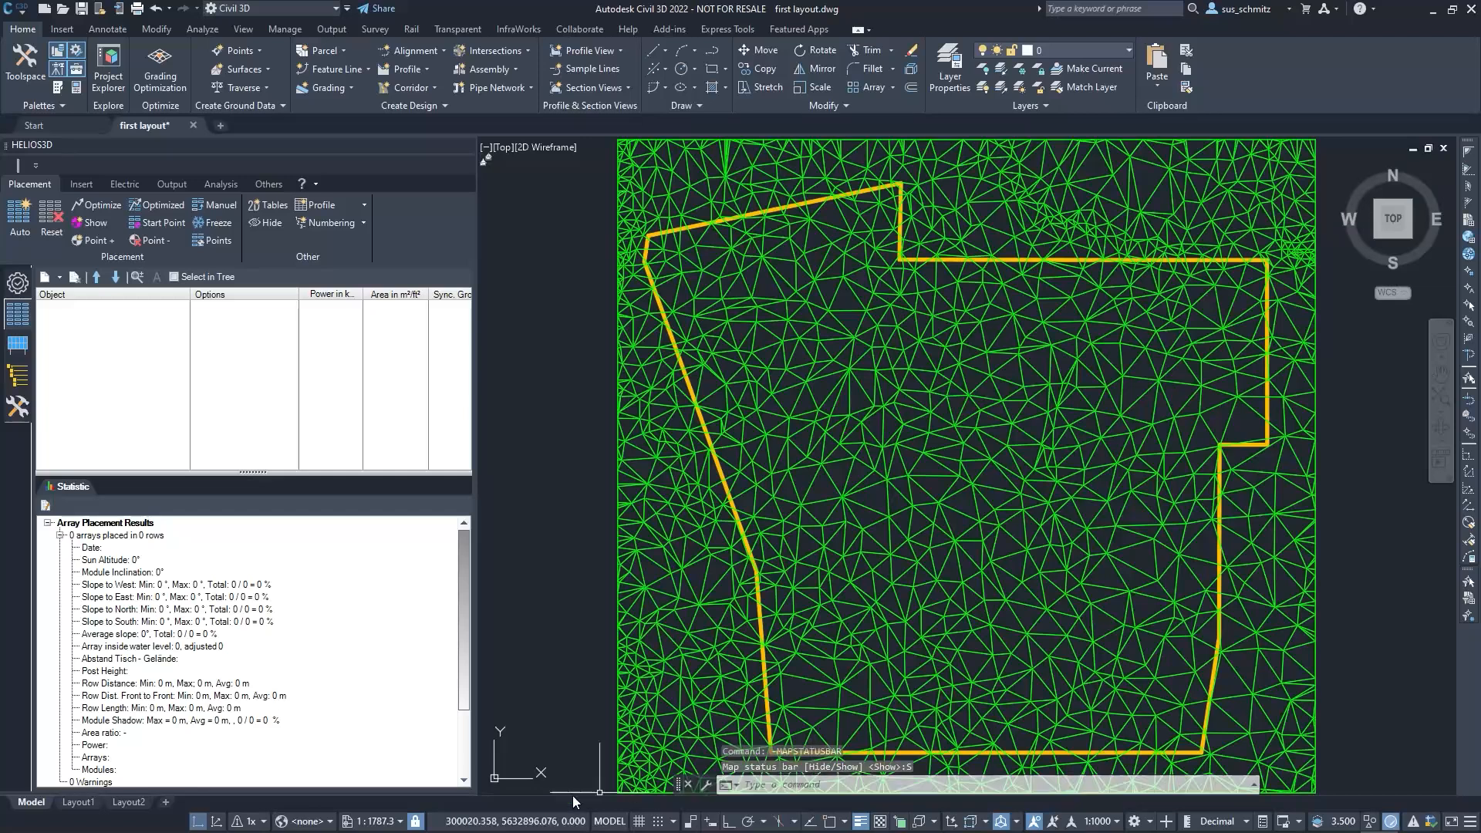
Search the coordinate systems for "etrs89.u" and assign ETRS89.UTM-32N to the drawing
left_click(330, 822)
left_click(346, 809)
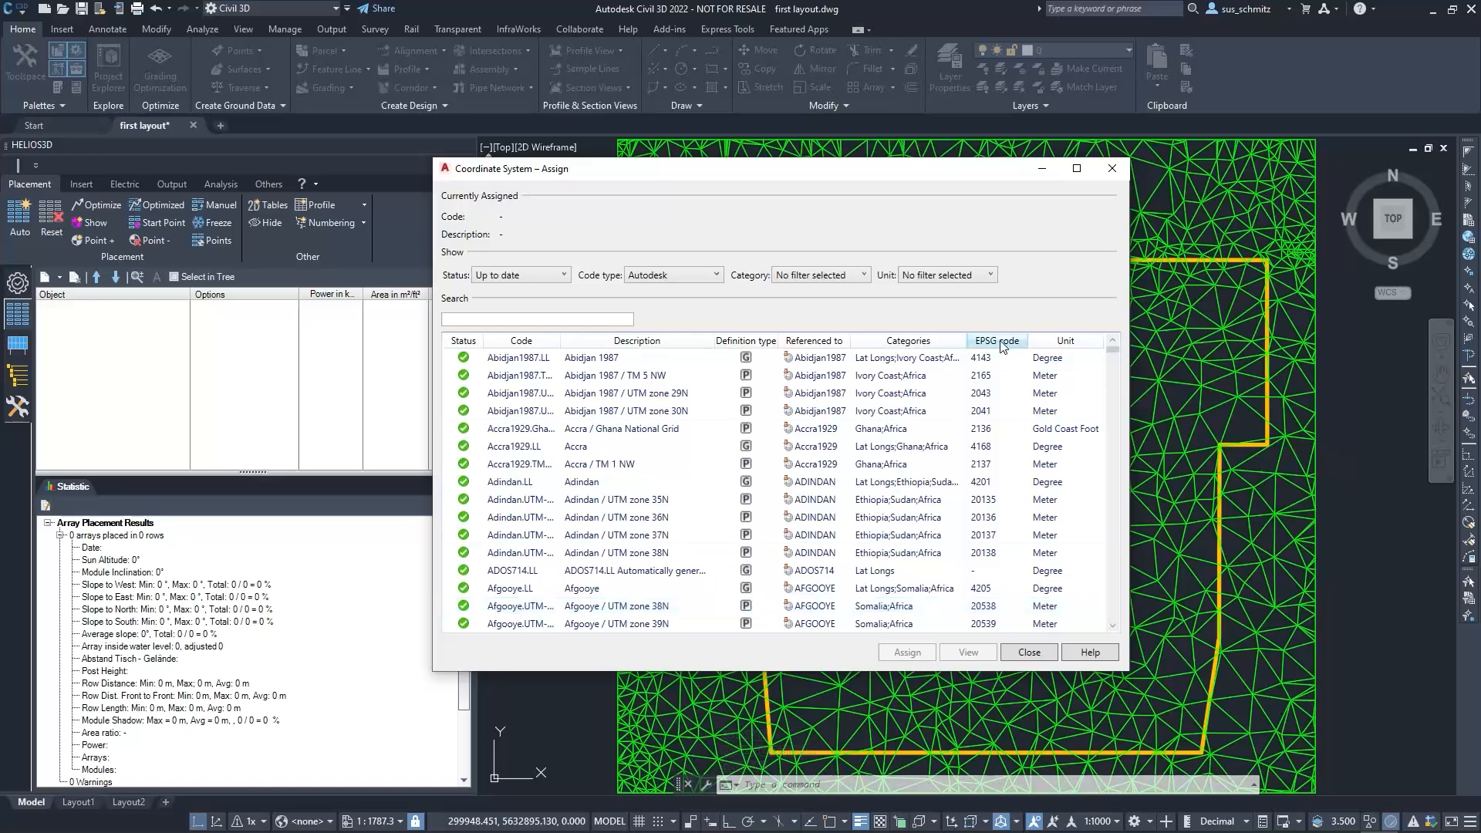
left_click(561, 319)
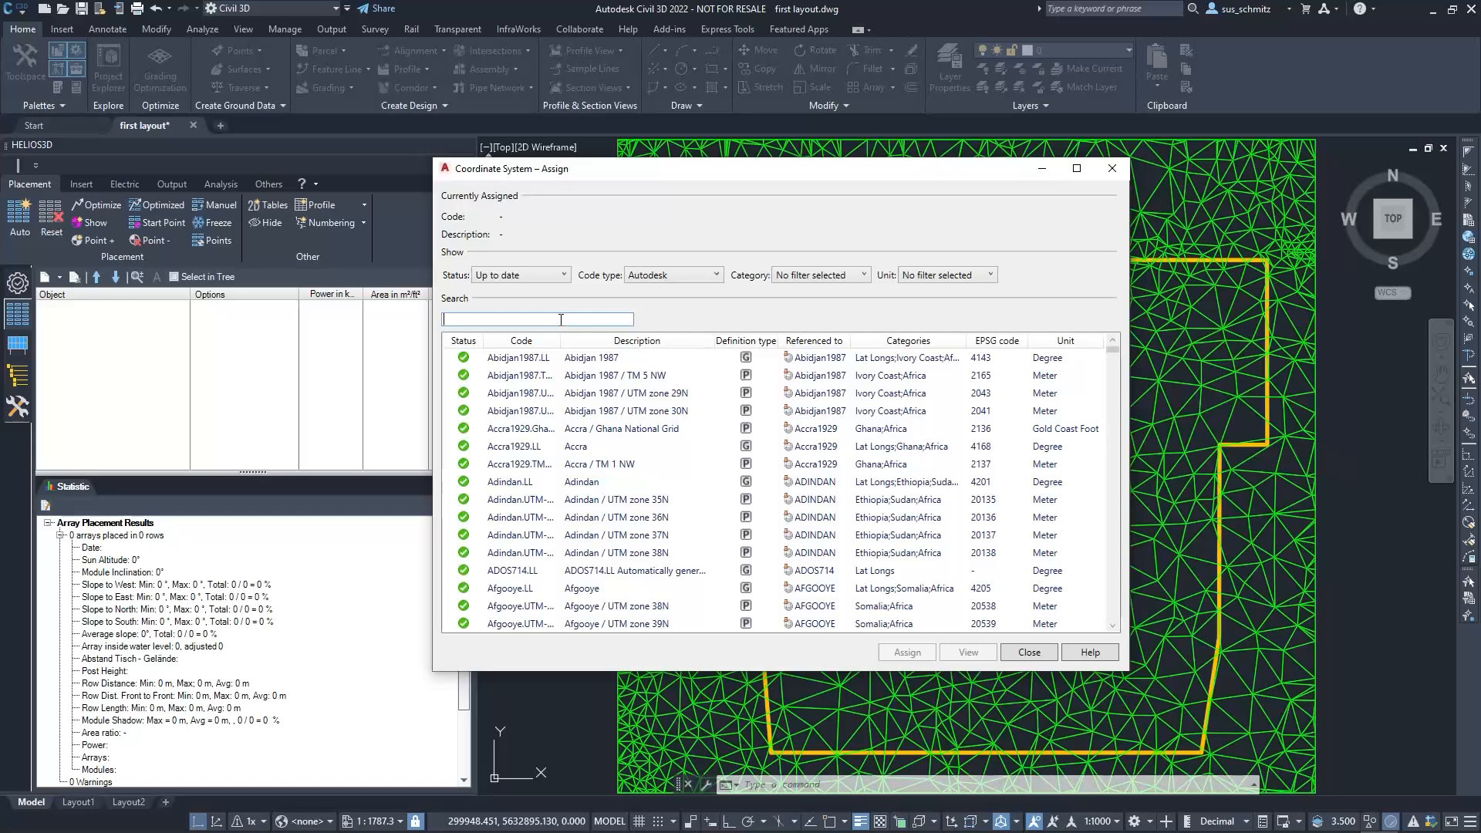
type("etrs89")
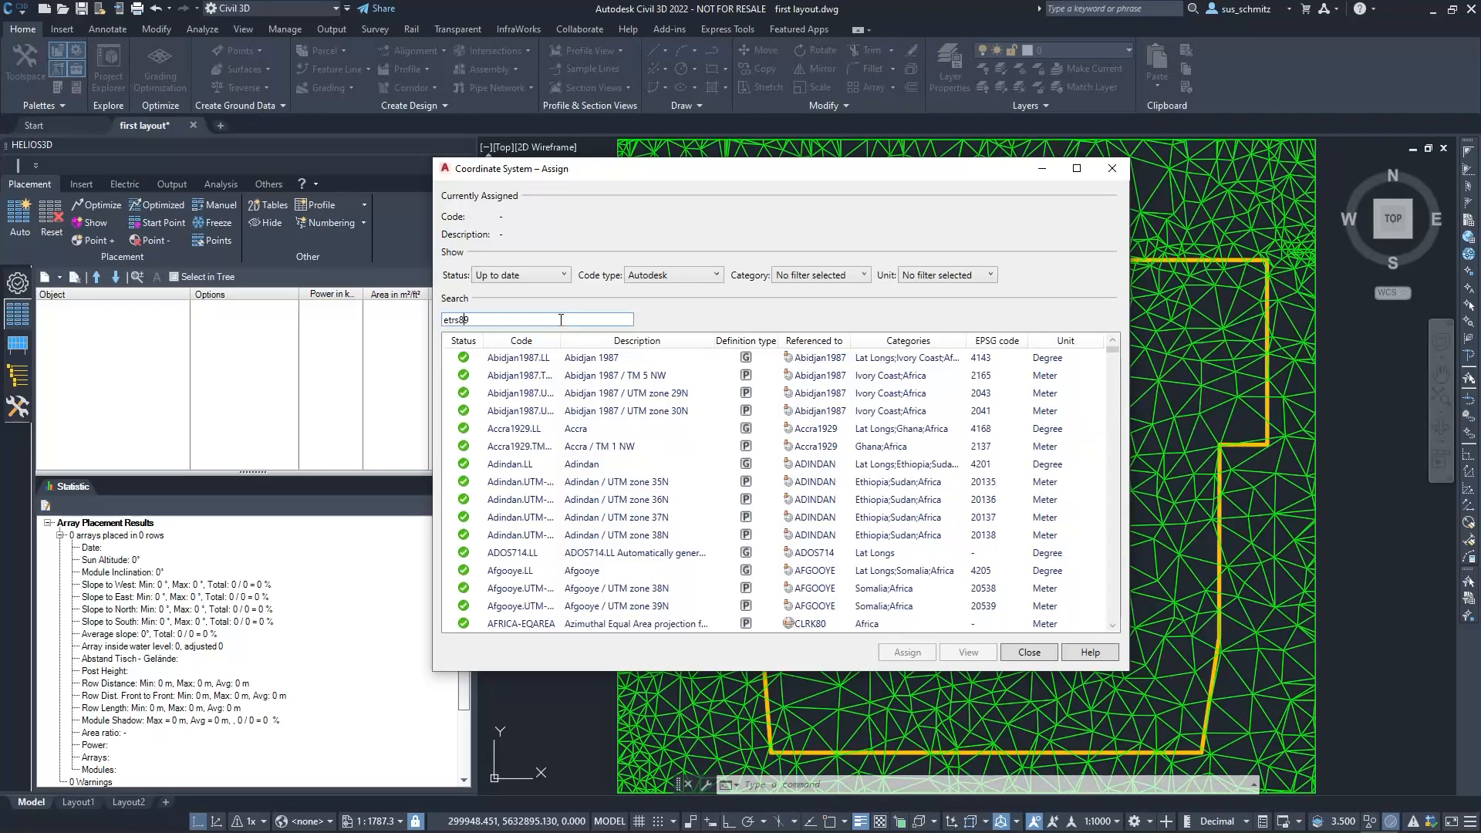
type(".u")
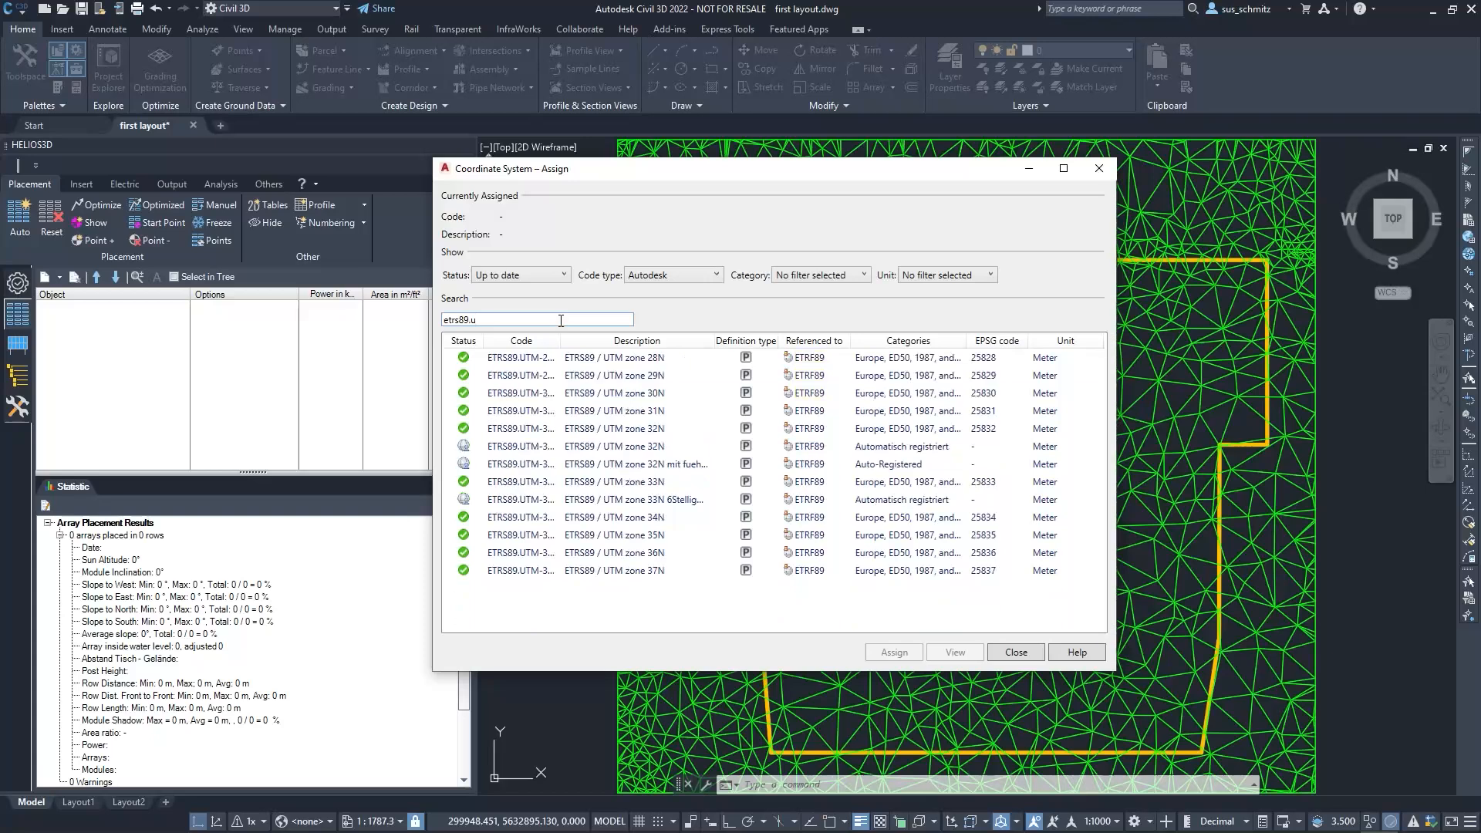
left_click(544, 429)
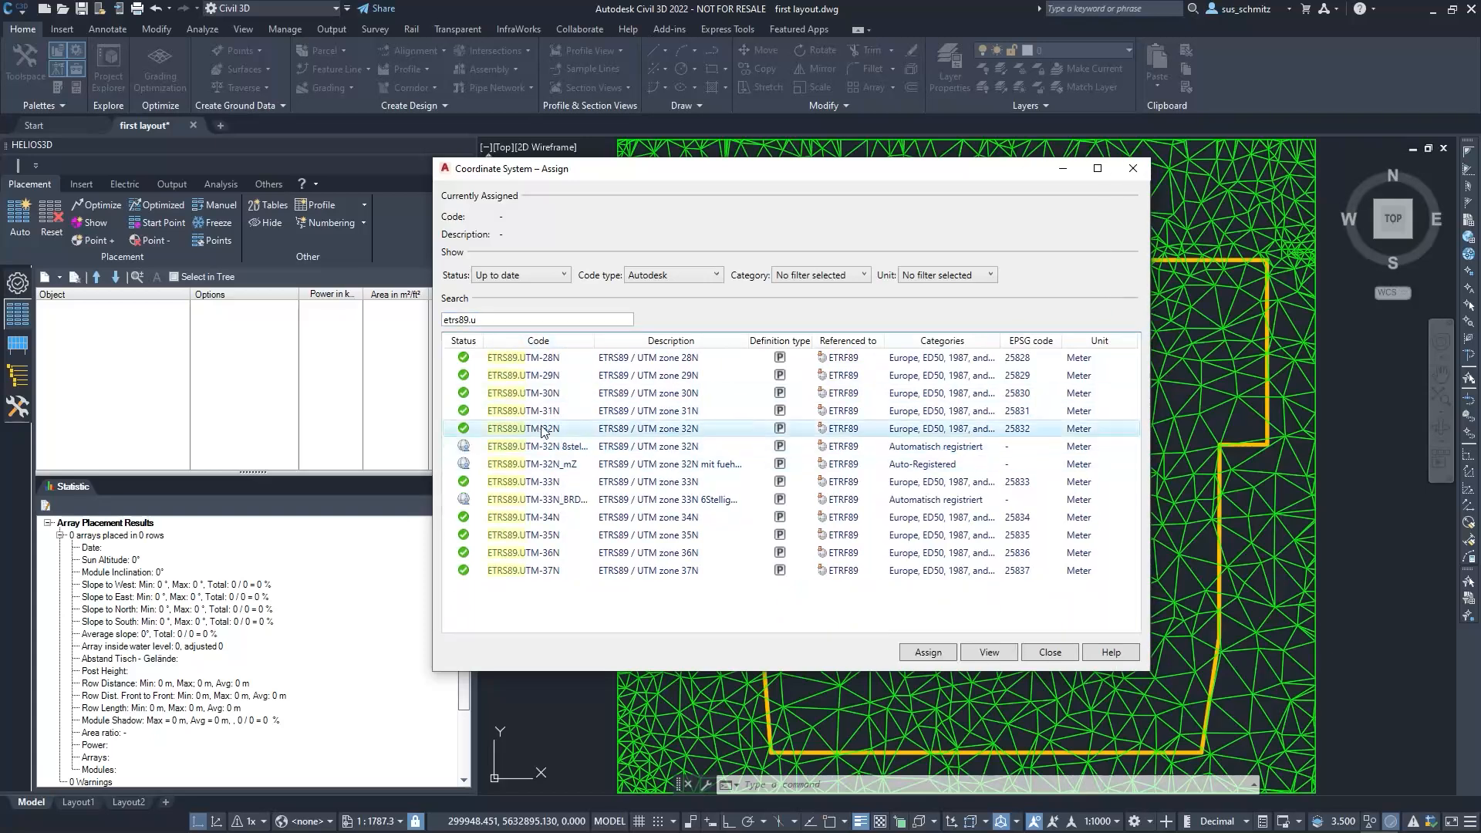
left_click(928, 652)
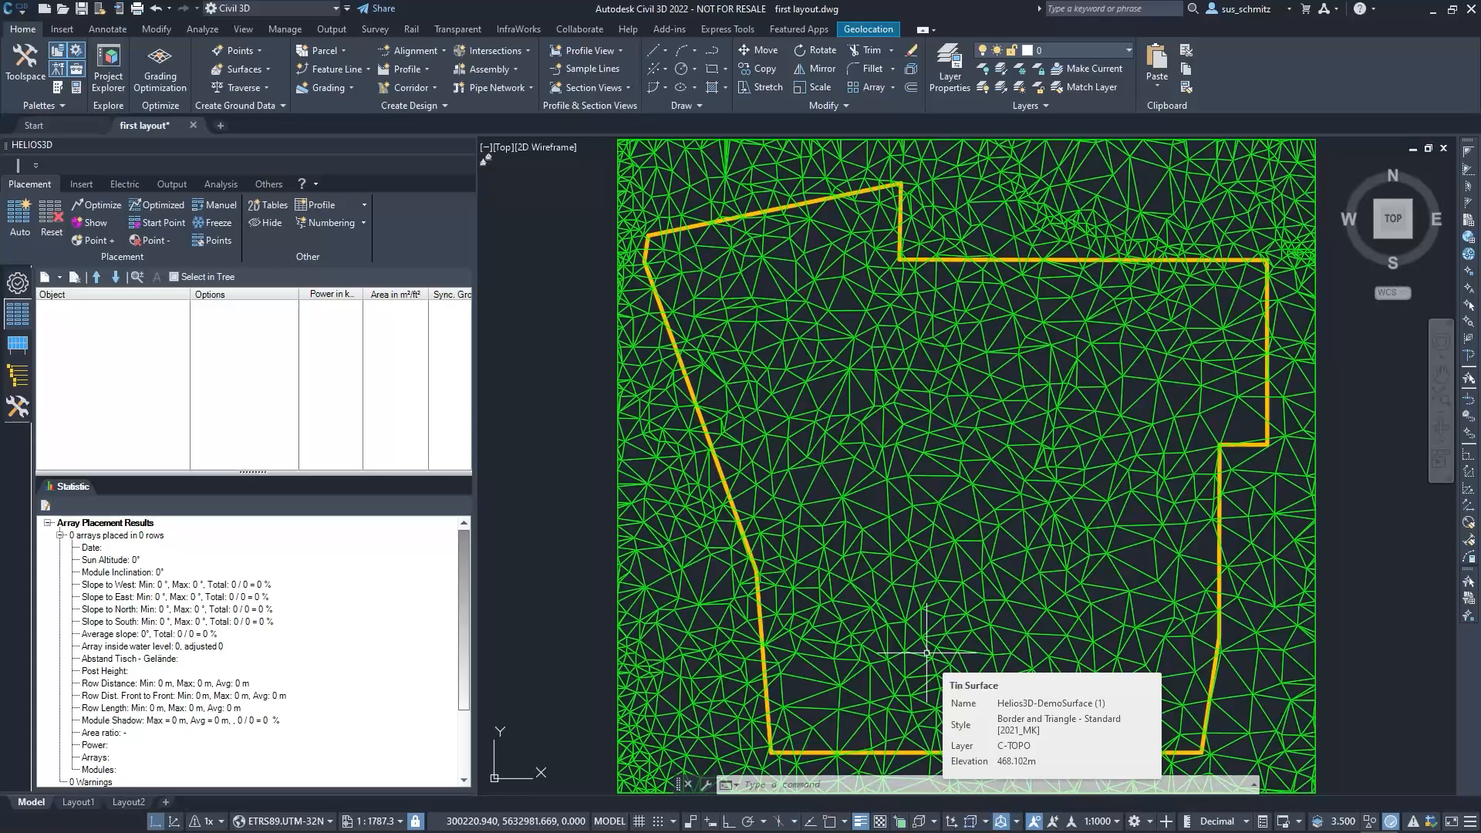
Check the site's position and surroundings against the aerial online map, and switch the map off again
left_click(851, 26)
left_click(241, 82)
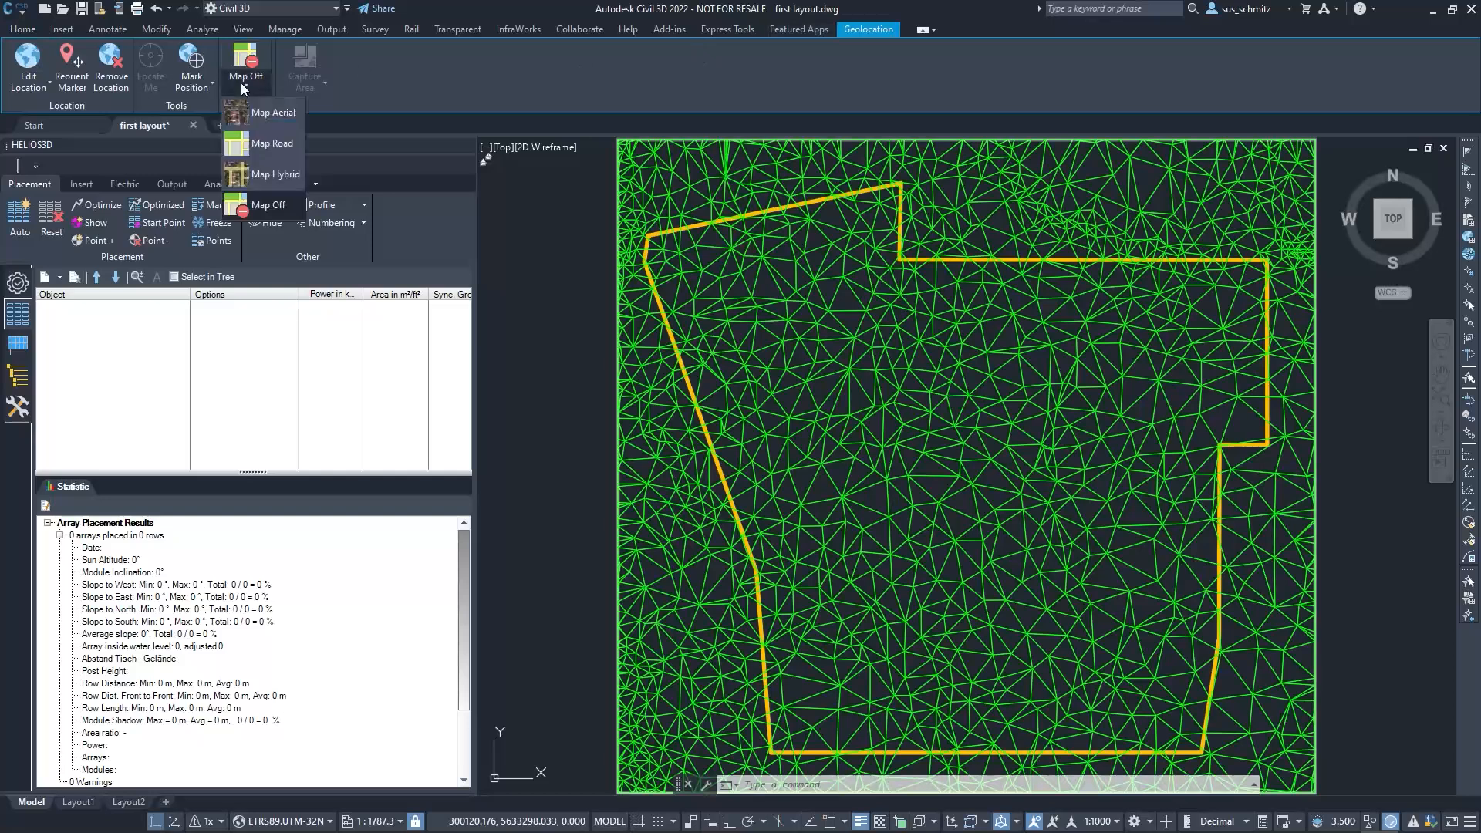
left_click(250, 108)
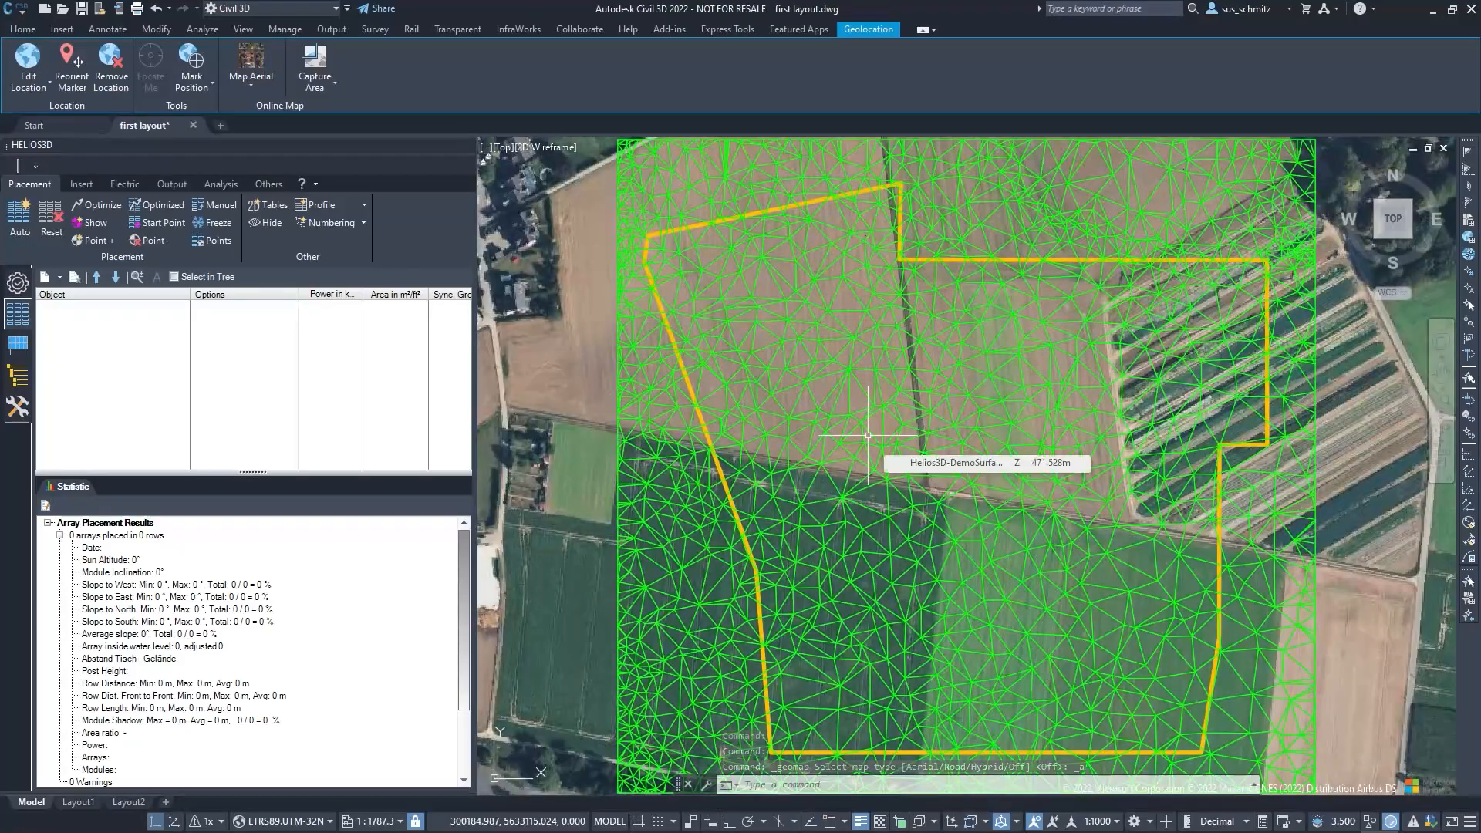
scroll(868, 435, "down", 4)
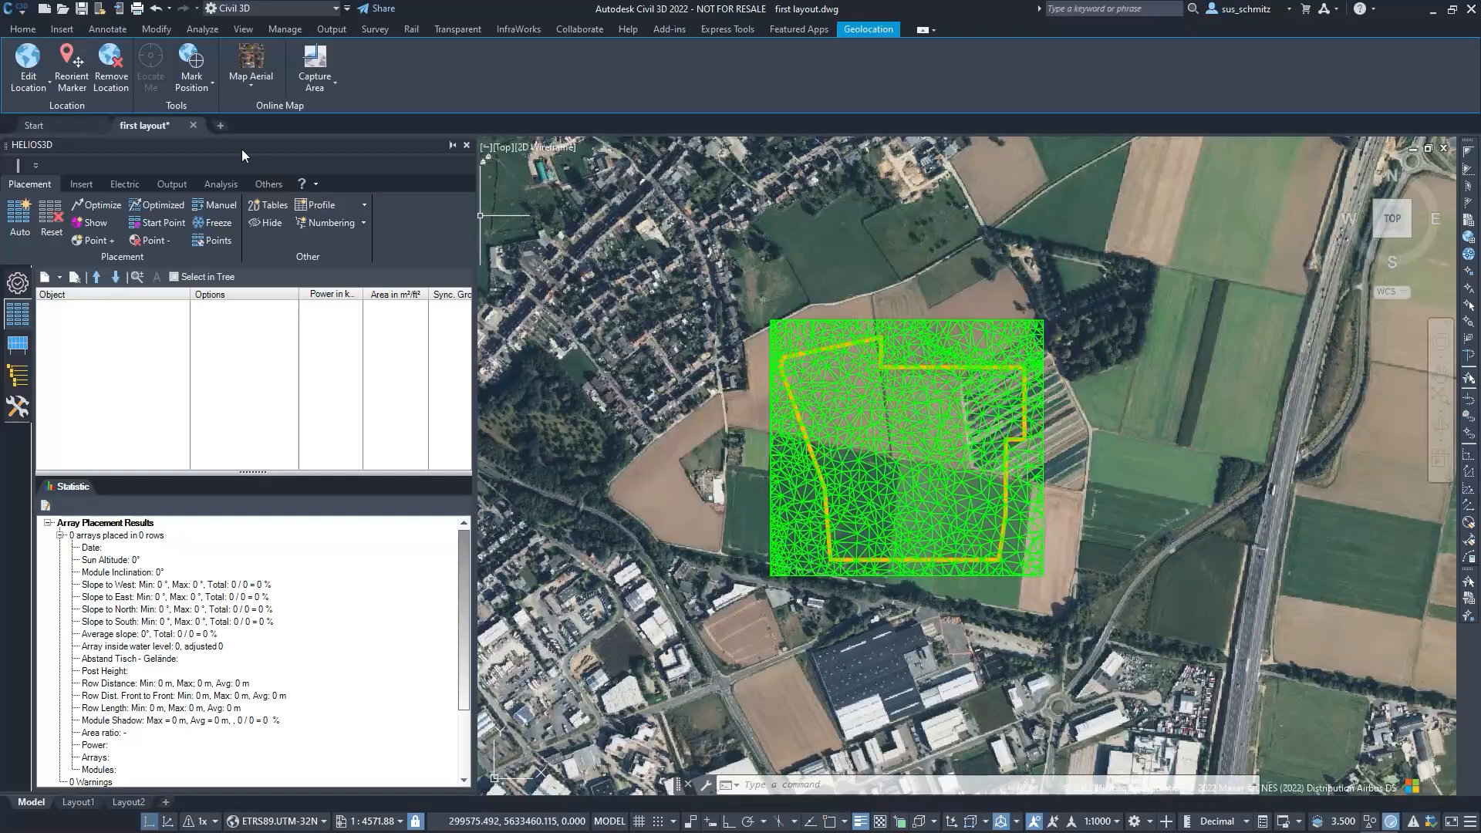
left_click(253, 86)
left_click(270, 205)
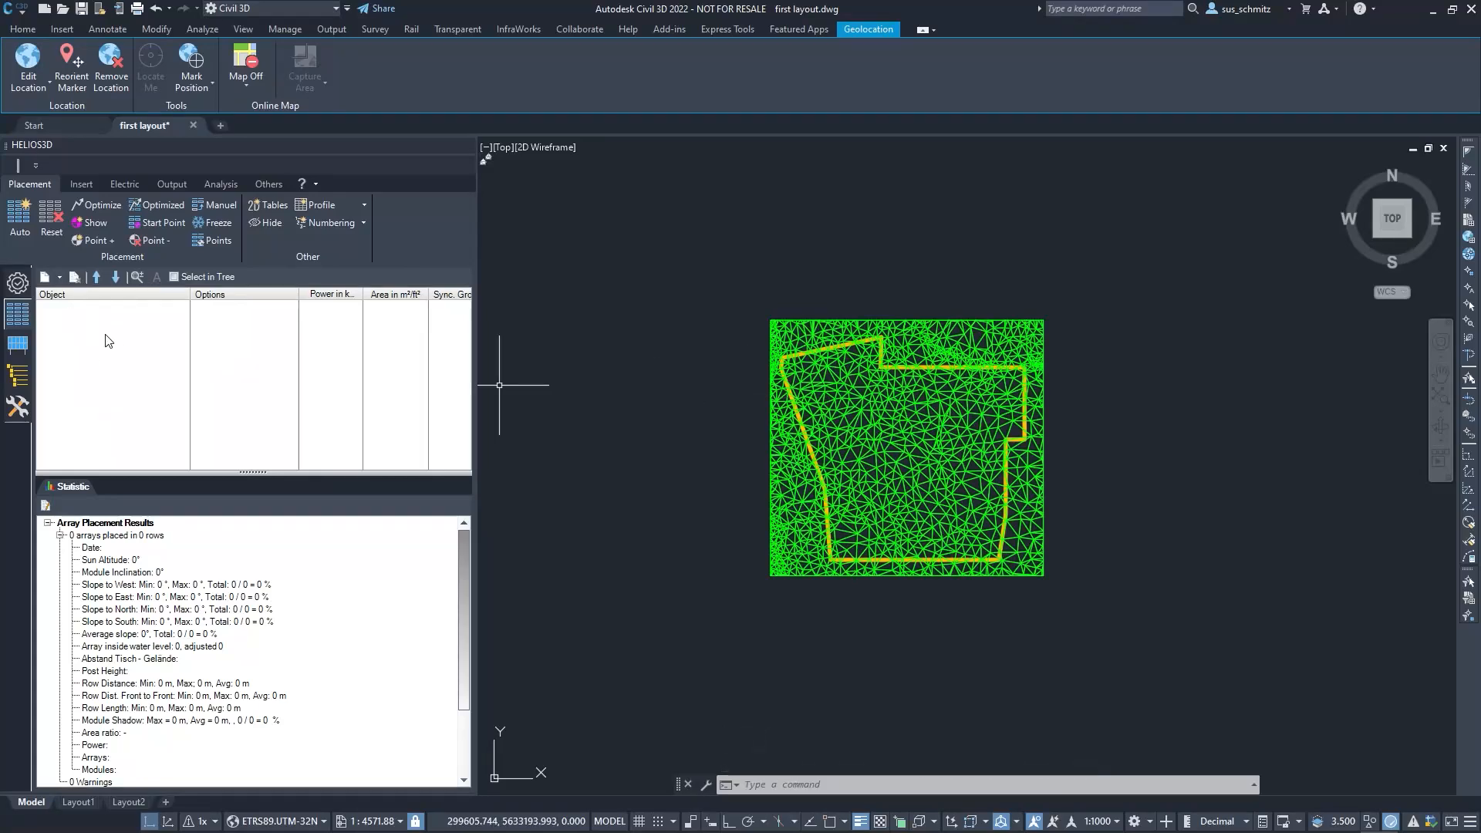
Set the project location in the HELIOS3D project settings by importing the geoposition from Würselen_ 50.813_ 6.162_170m.kml
left_click(21, 286)
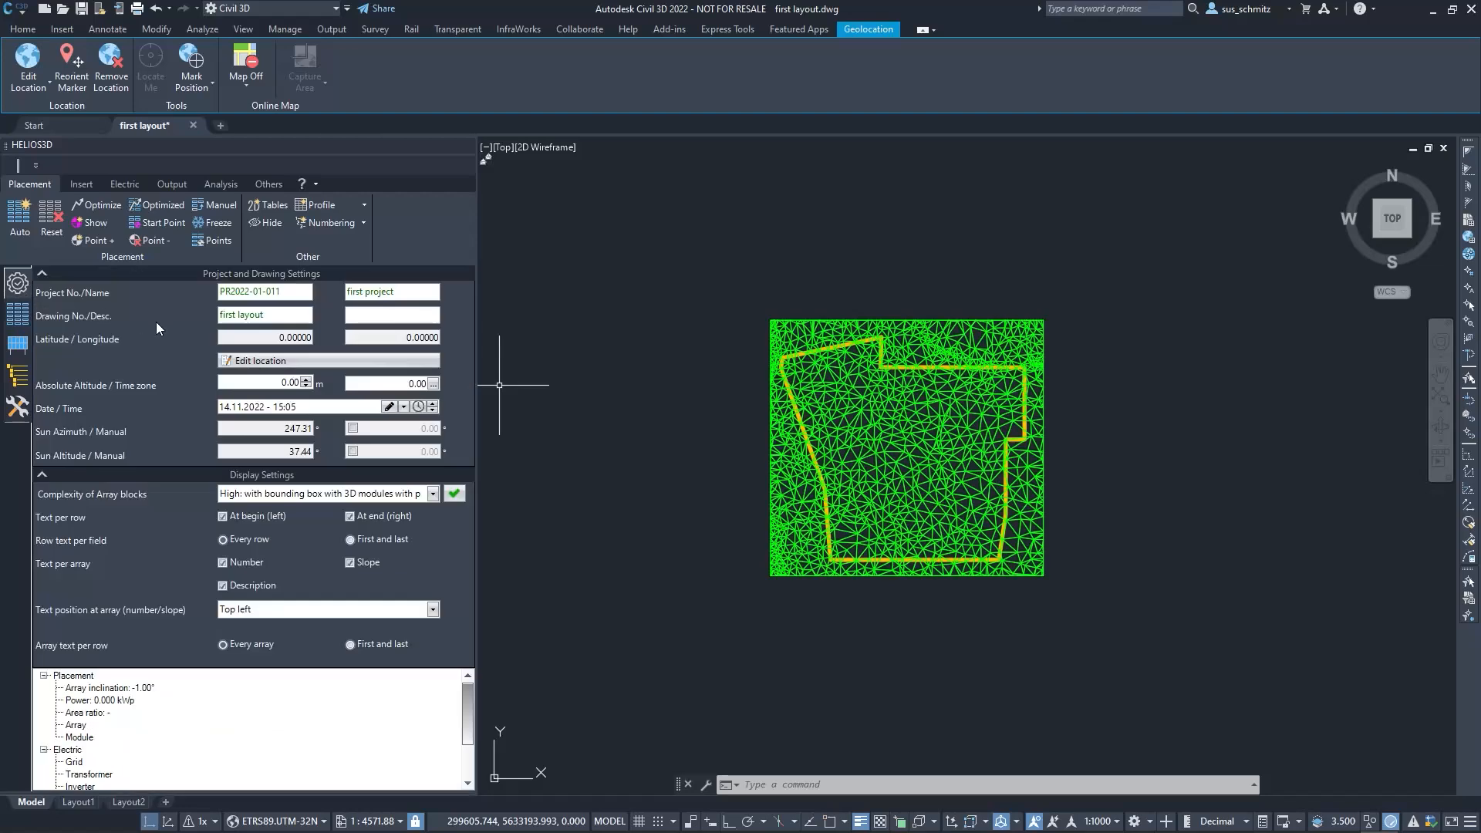
left_click(287, 362)
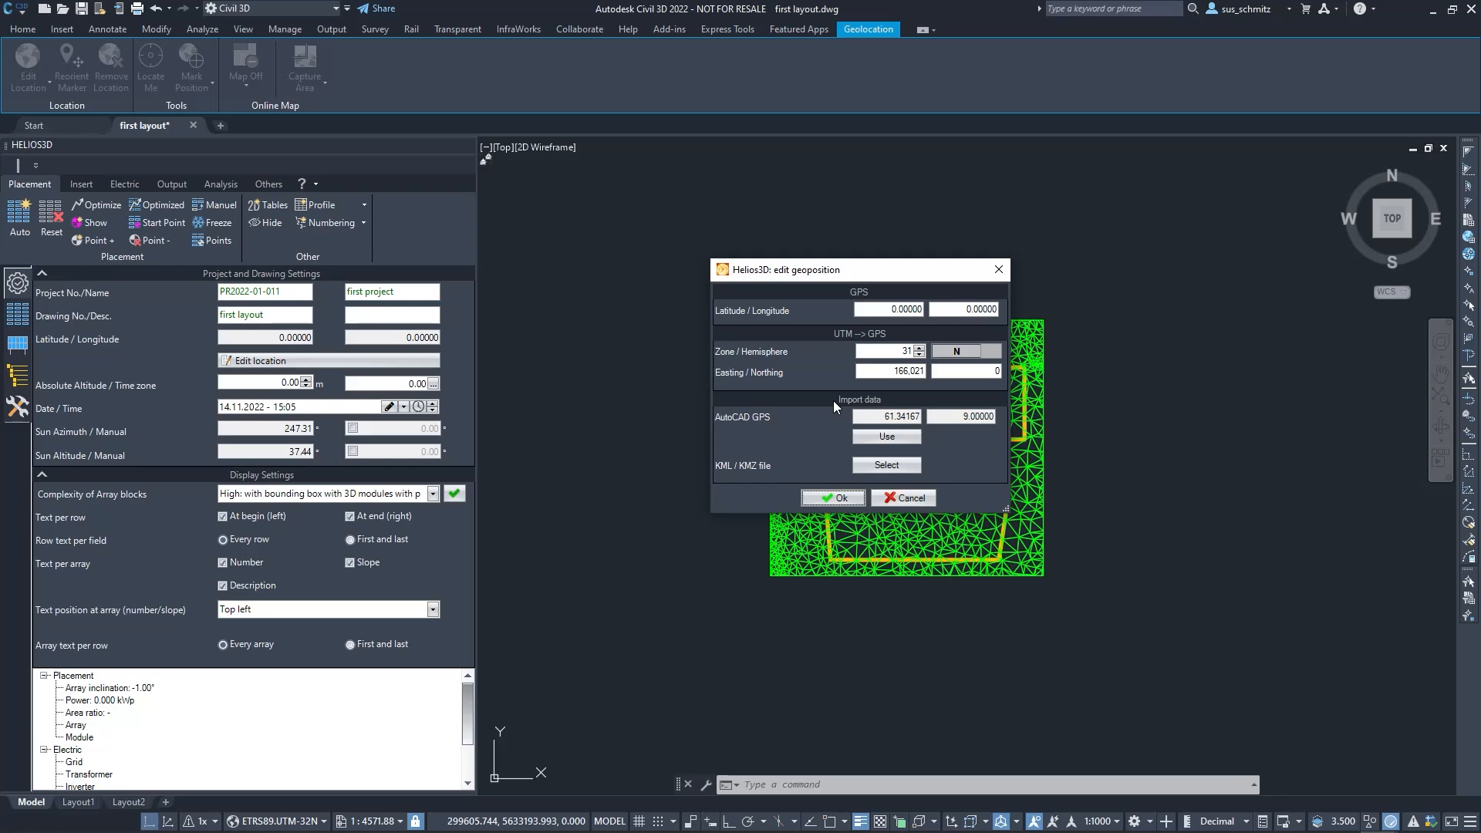
left_click(894, 465)
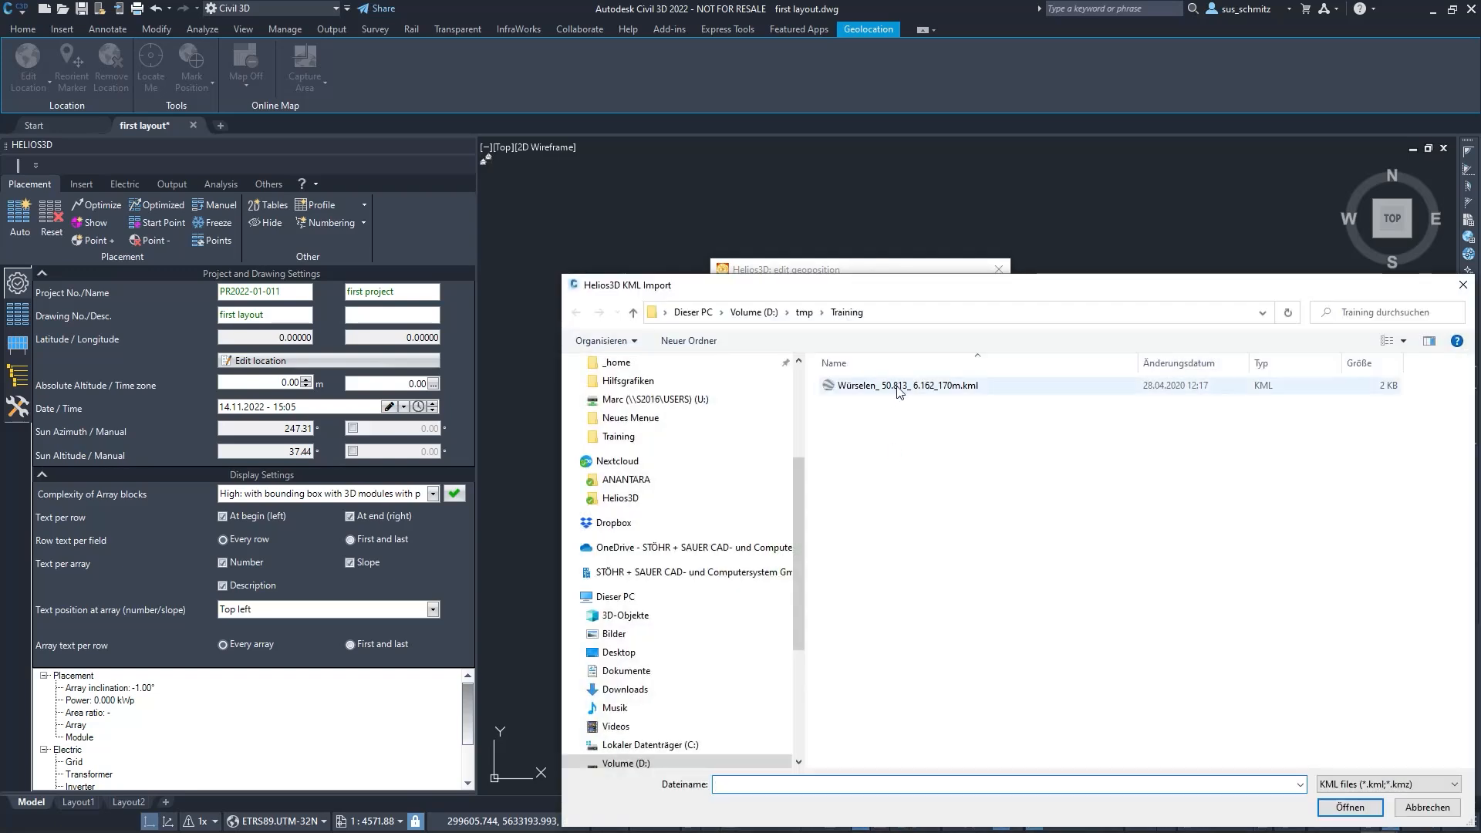
double_click(897, 387)
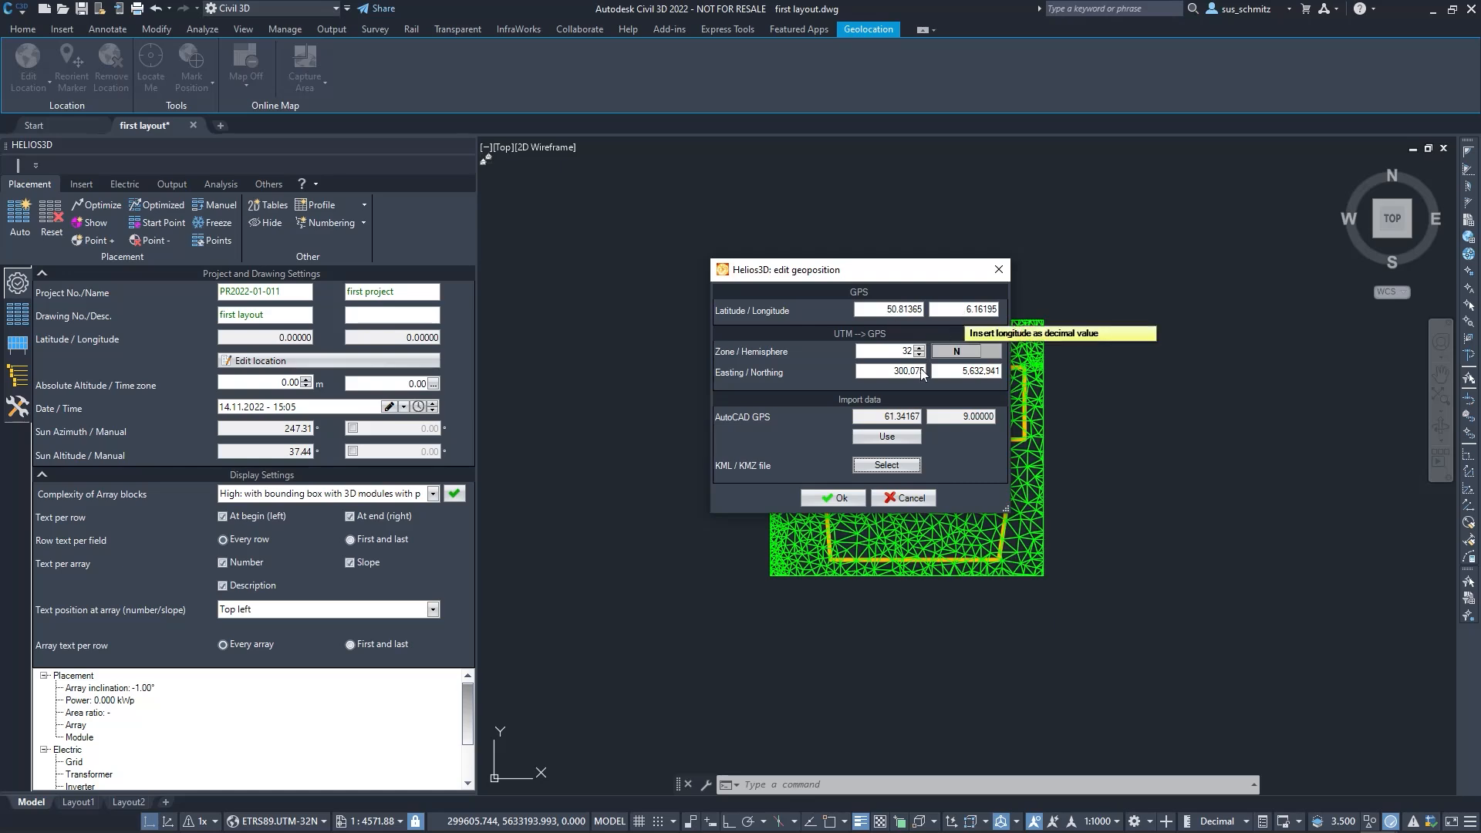
left_click(835, 498)
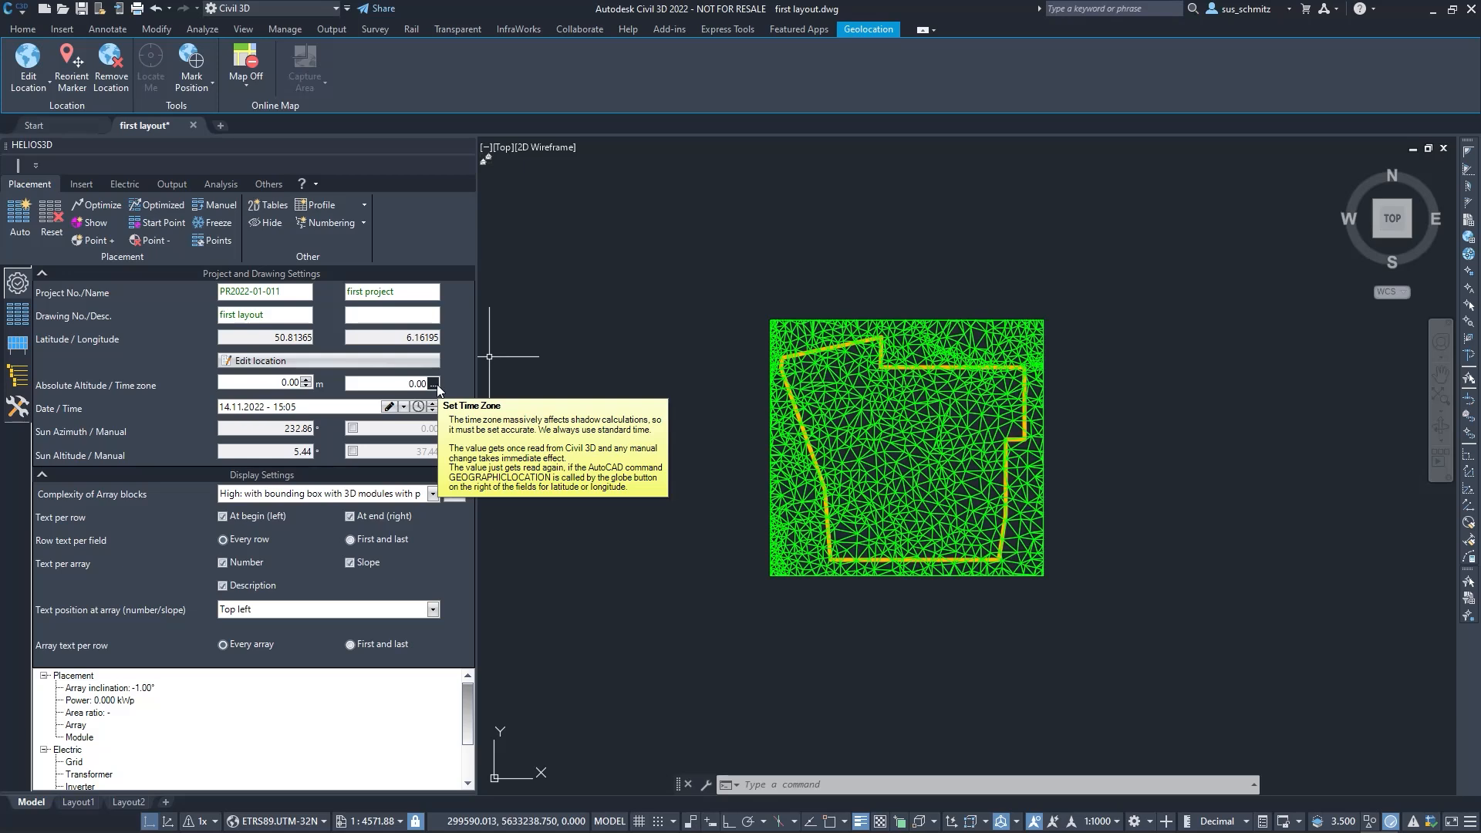
Set the project's time zone to (UTC+01:00) Amsterdam, Berlin, Bern, Rom, Stockholm, Wien
left_click(434, 383)
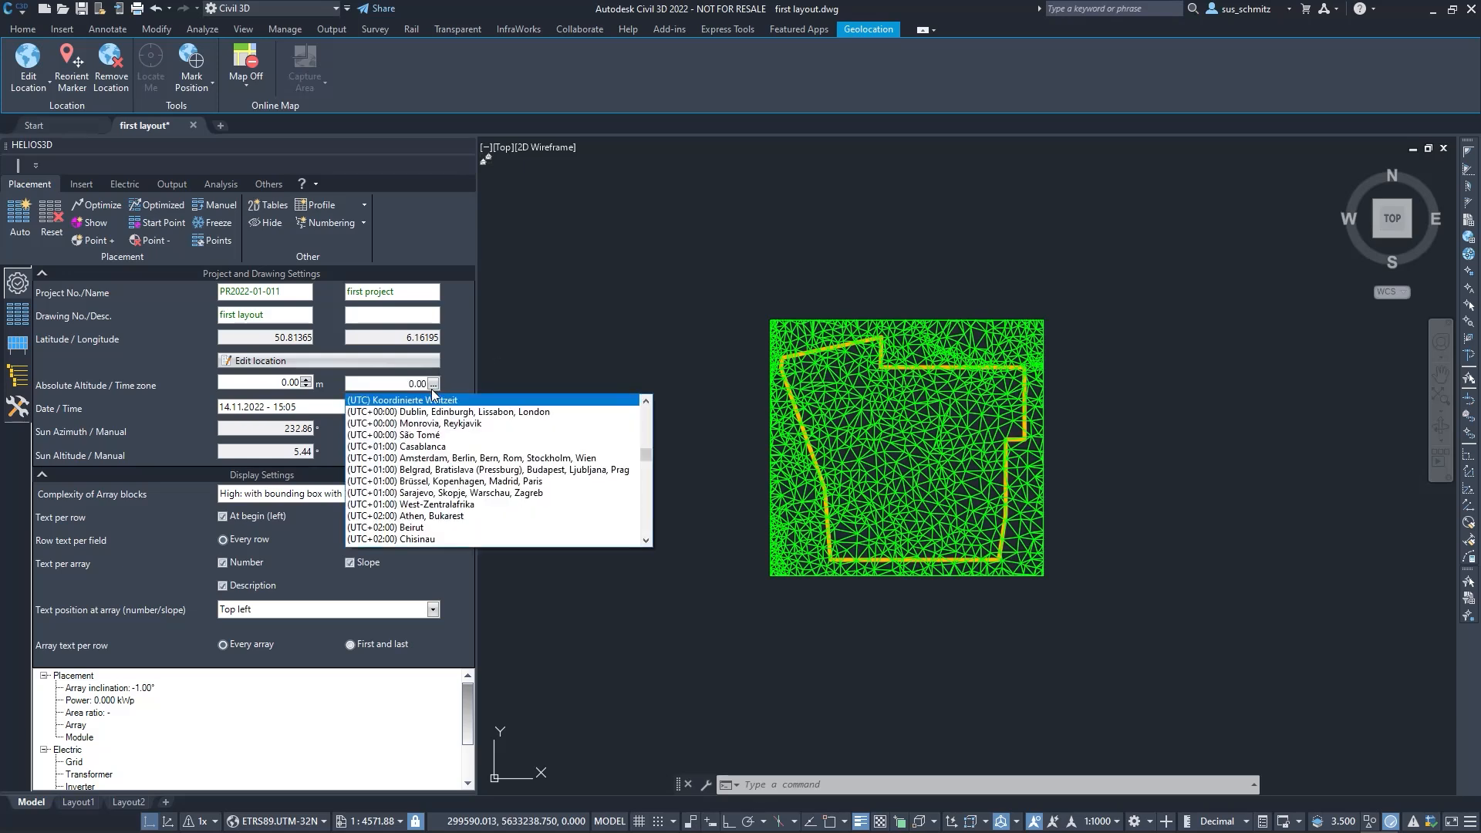
left_click(455, 453)
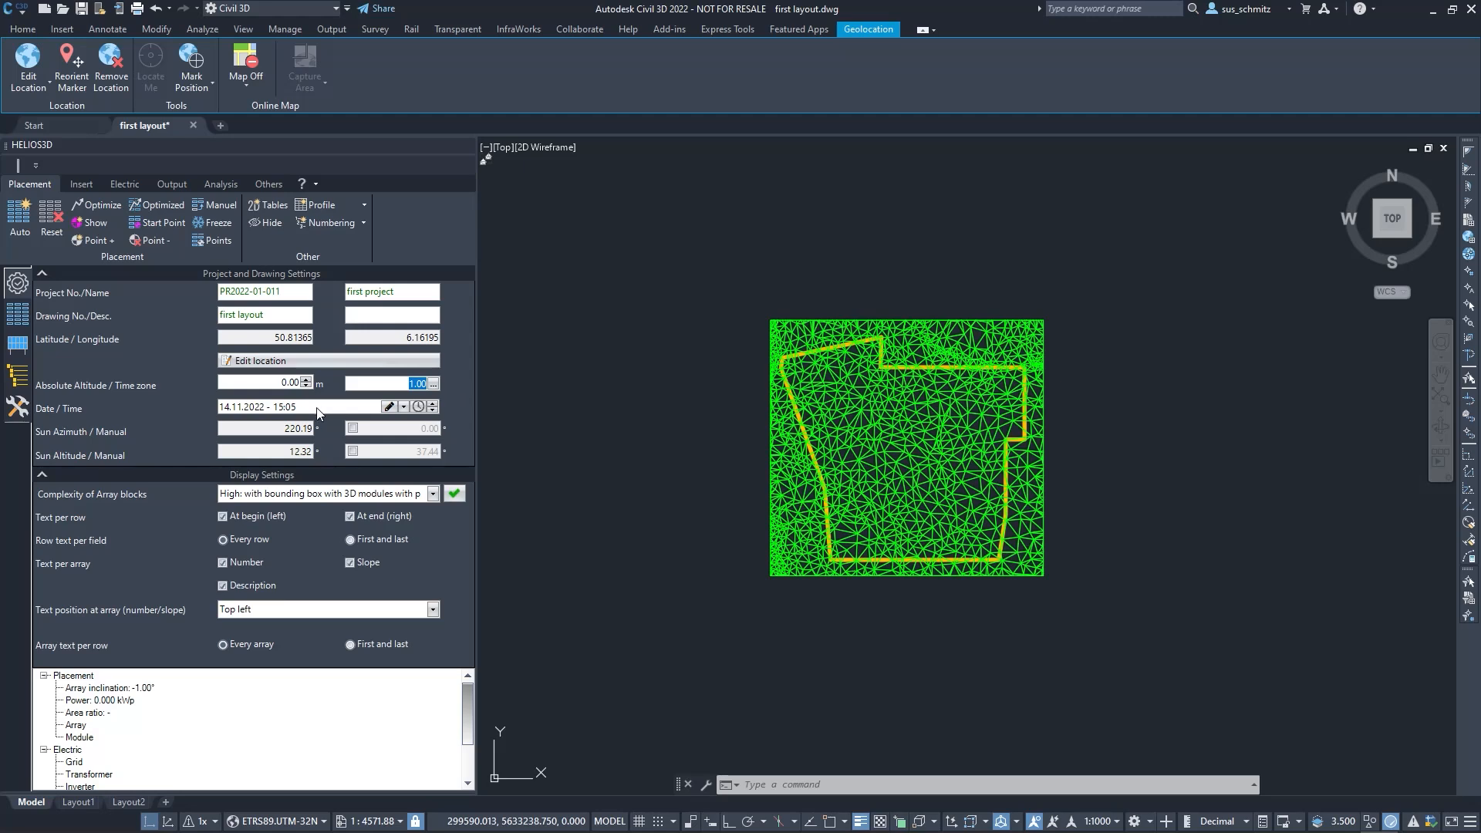
Try the manual overrides for sun azimuth and sun altitude, and switch both off again
left_click(292, 411)
mouse_move(259, 456)
left_click(353, 428)
left_click(352, 451)
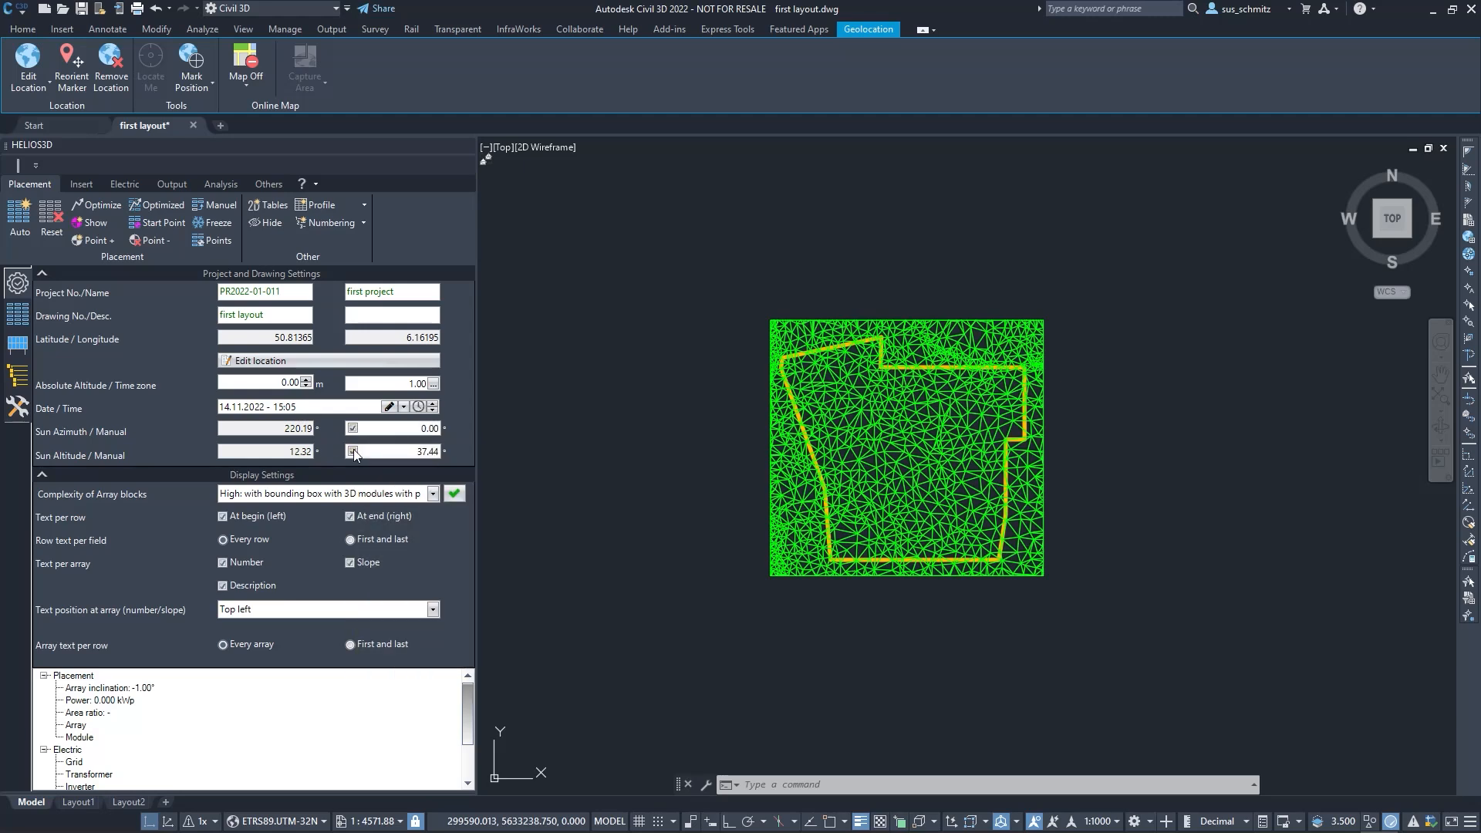
left_click(353, 450)
left_click(353, 427)
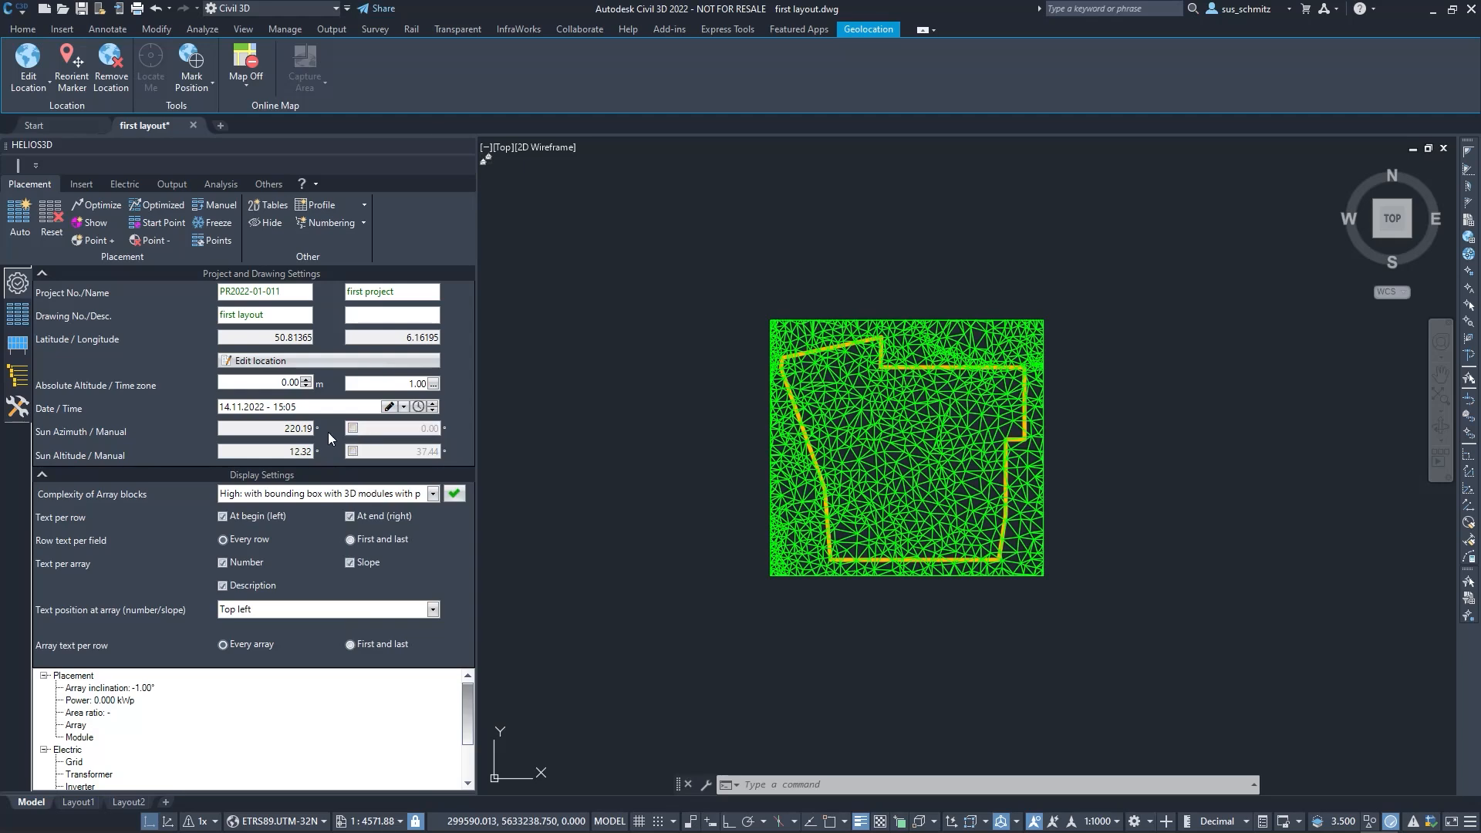
Set the date and time for the sun position to 21.12.2022, 12:00
left_click(421, 407)
Add the Helios3D-DemoSurface terrain to the empty placement object list
left_click(14, 321)
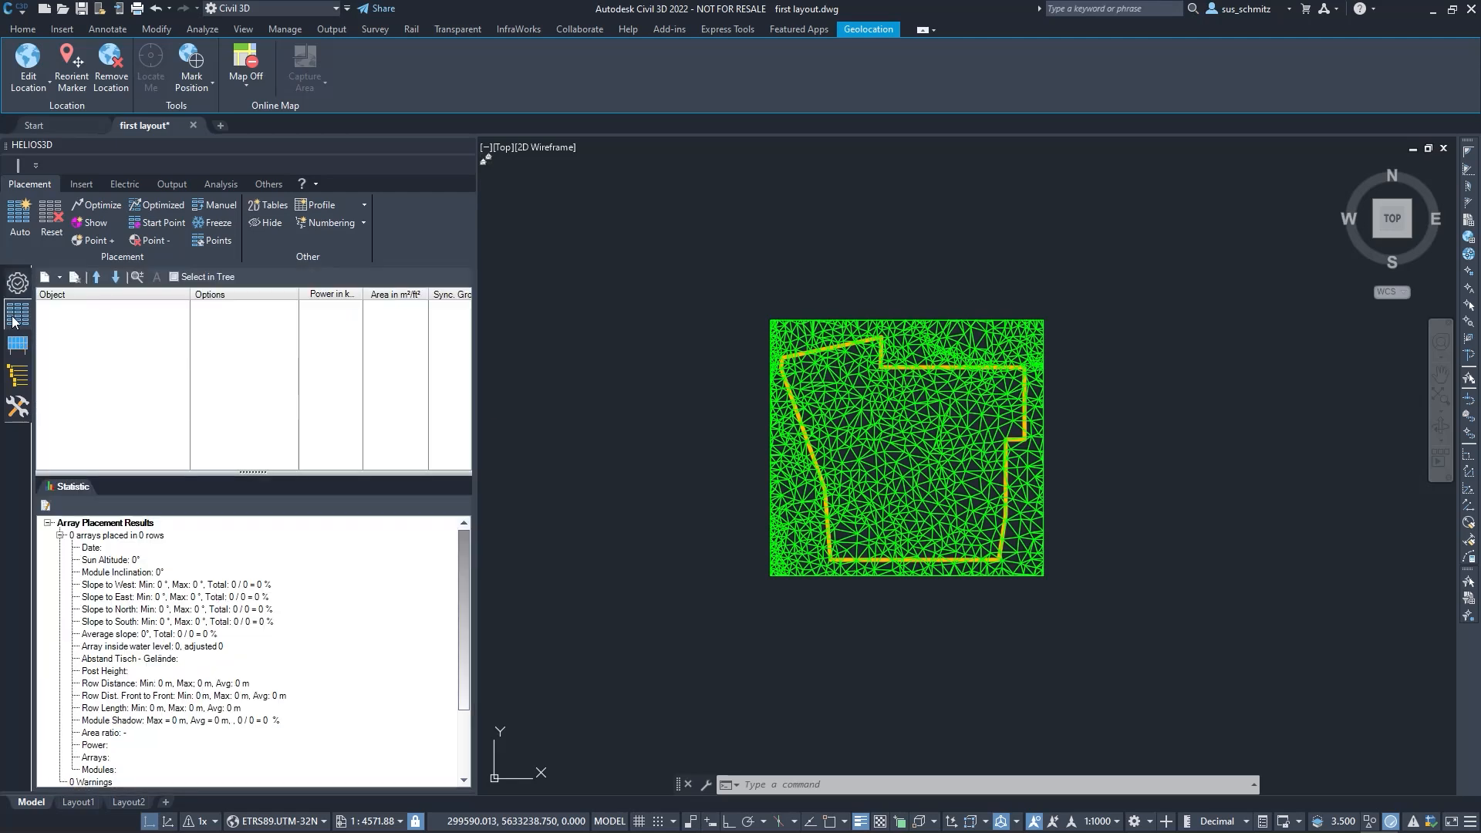
right_click(70, 331)
left_click(127, 340)
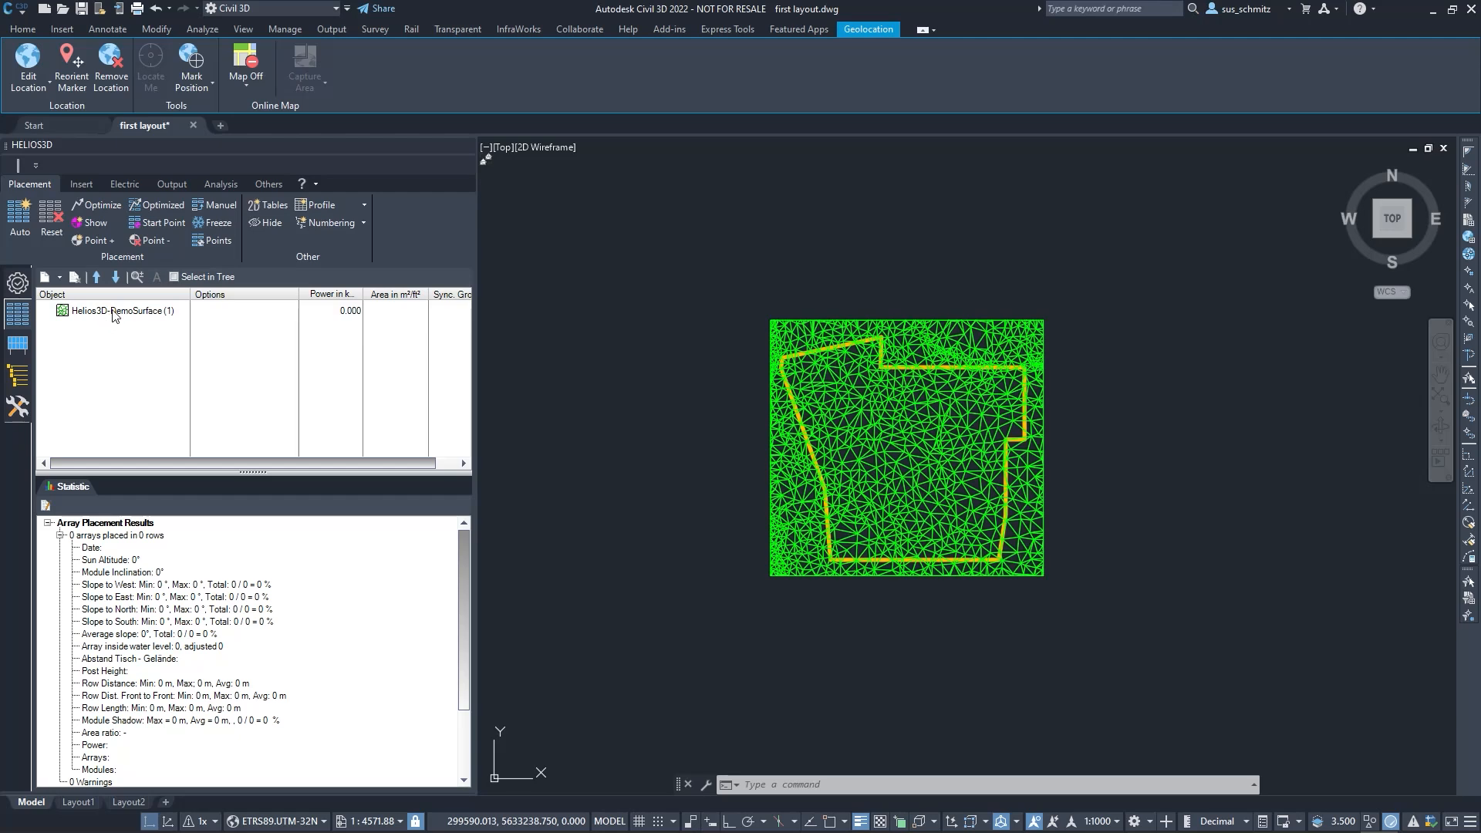
Add the yellow fence polyline as an area under Helios3D-DemoSurface and name it "outer boundary"
left_click(114, 312)
right_click(113, 312)
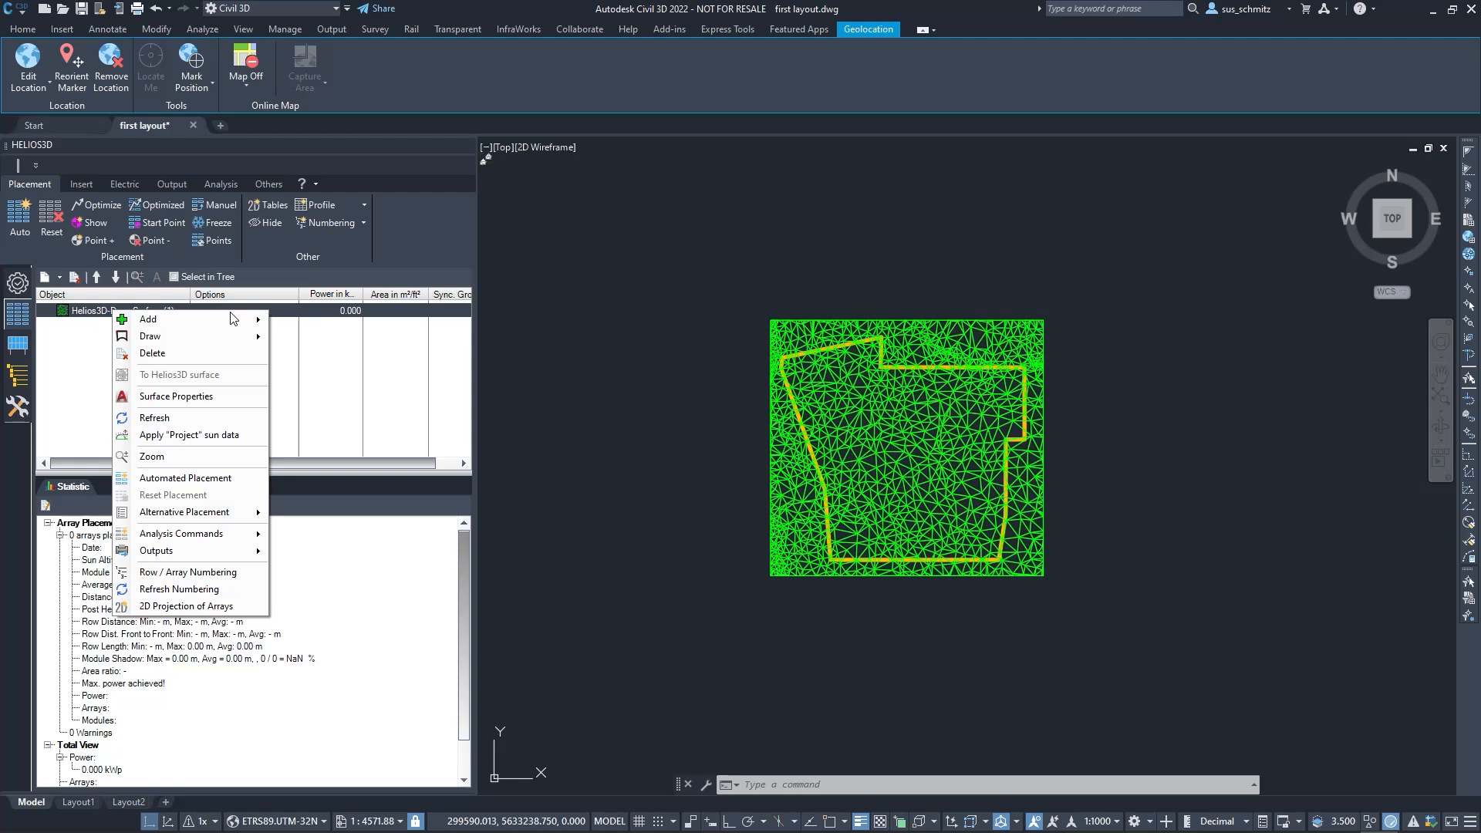
mouse_move(236, 318)
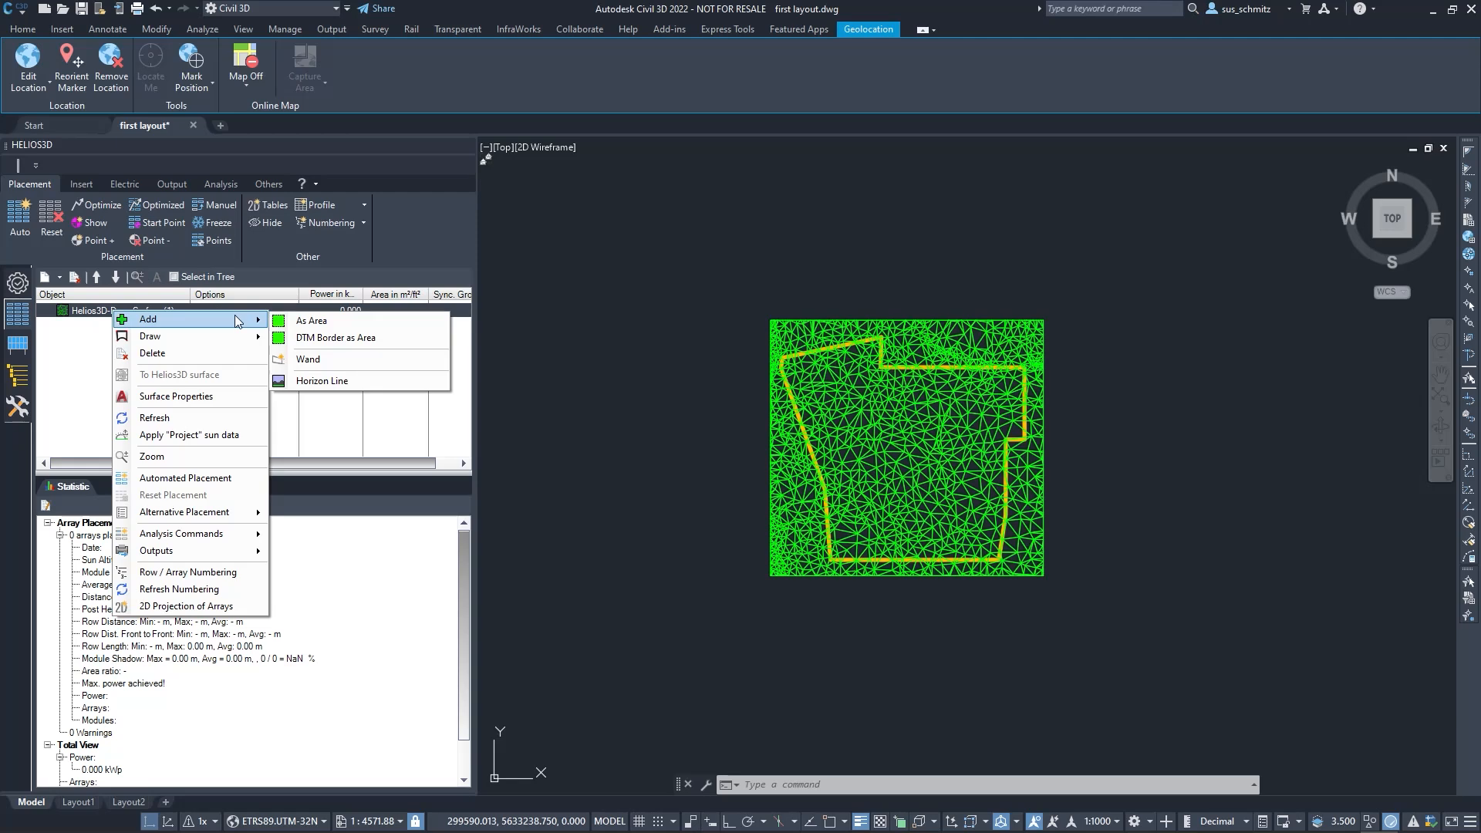
left_click(335, 318)
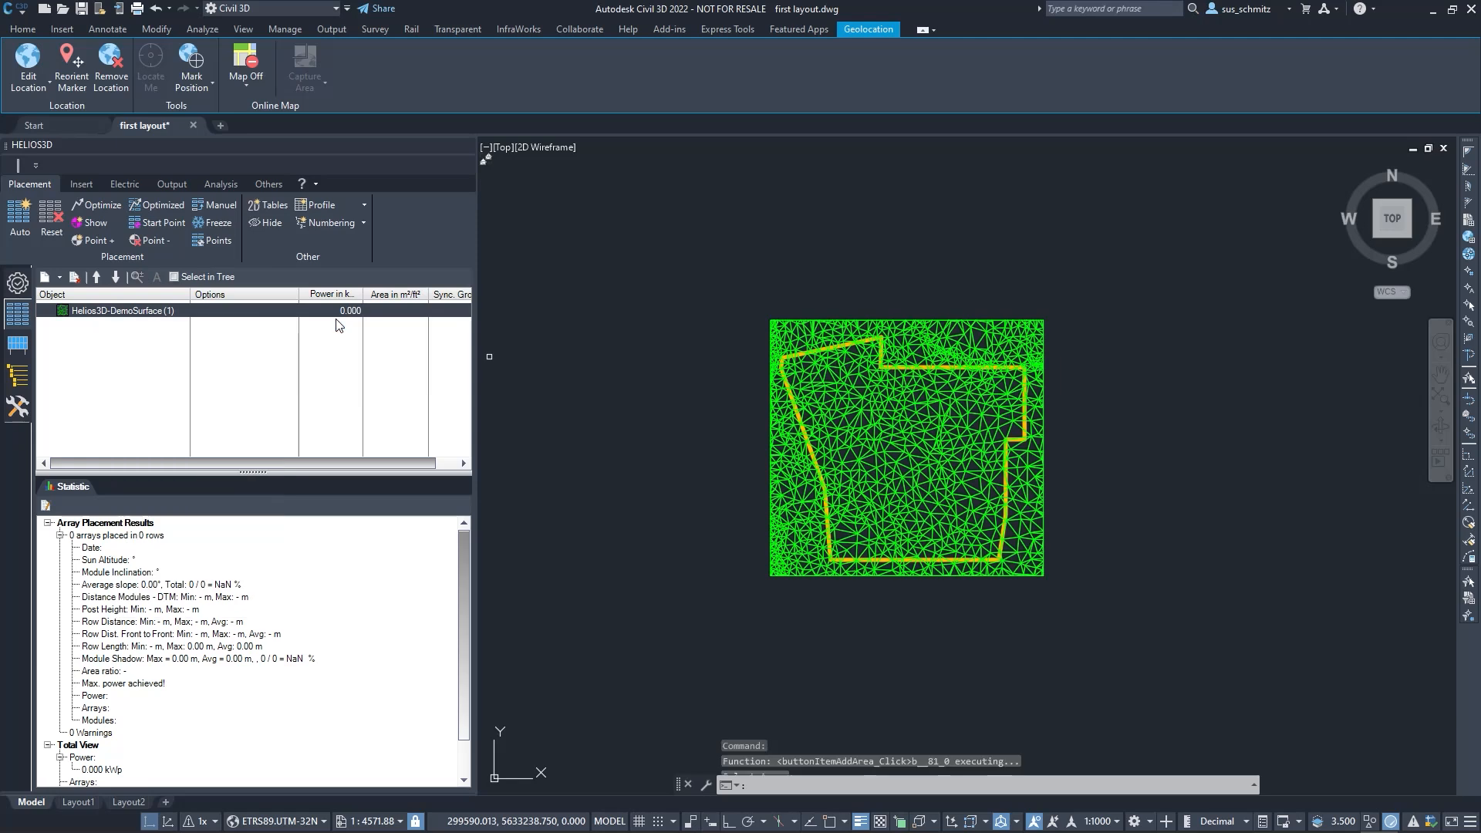
scroll(931, 369, "up", 4)
scroll(931, 369, "up", 2)
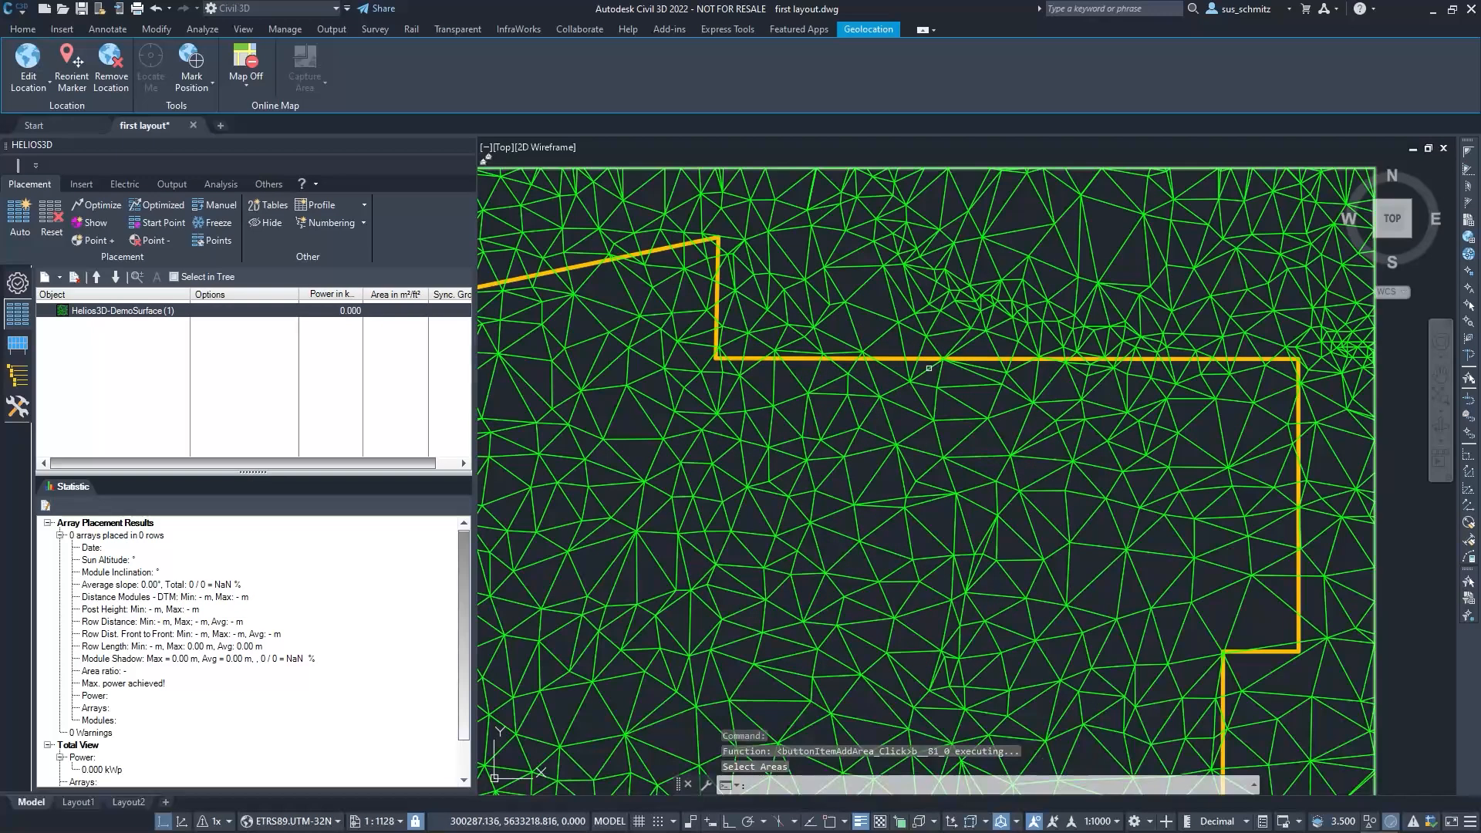
left_click(930, 360)
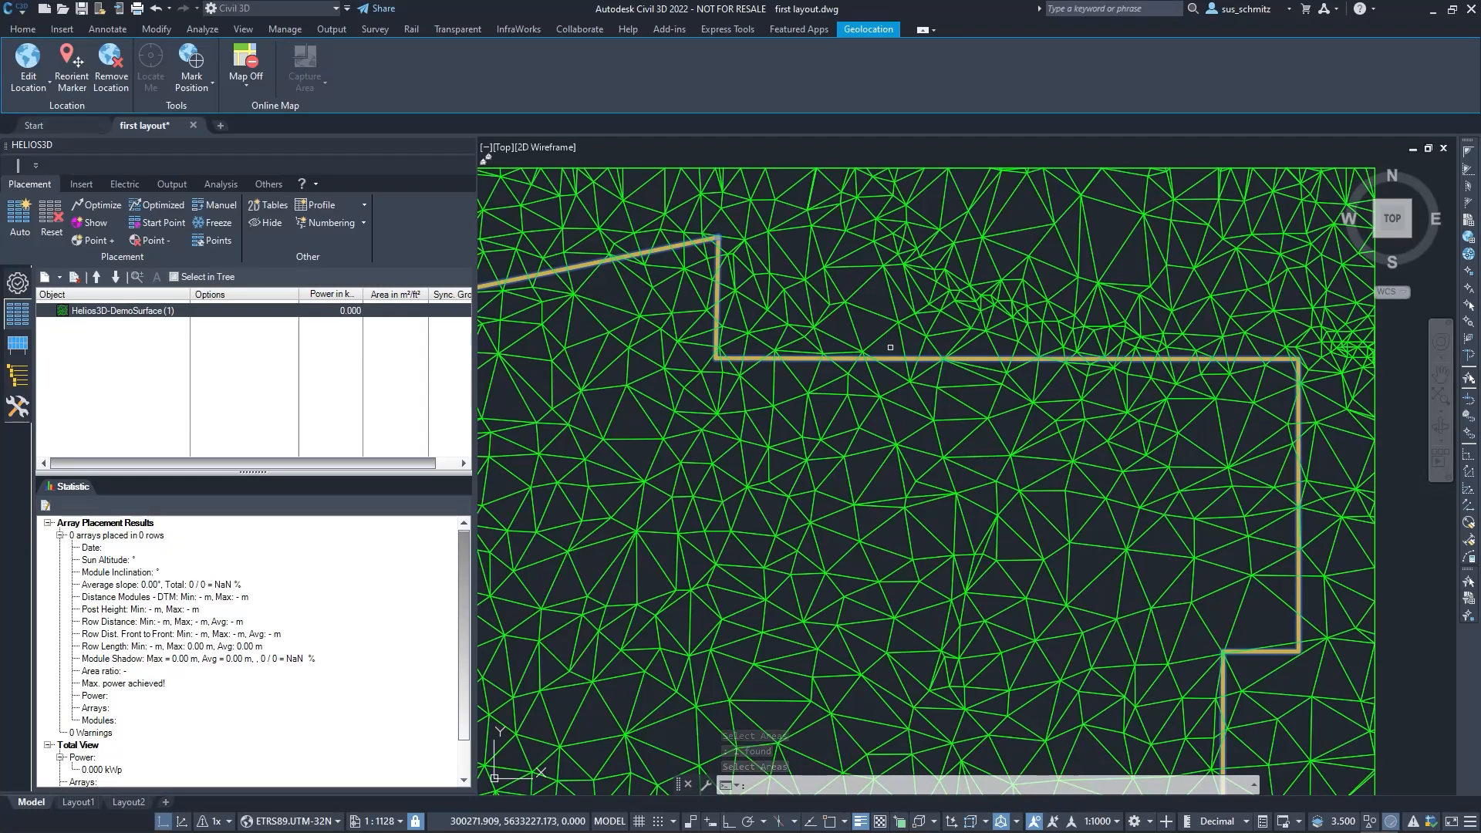
key("Return")
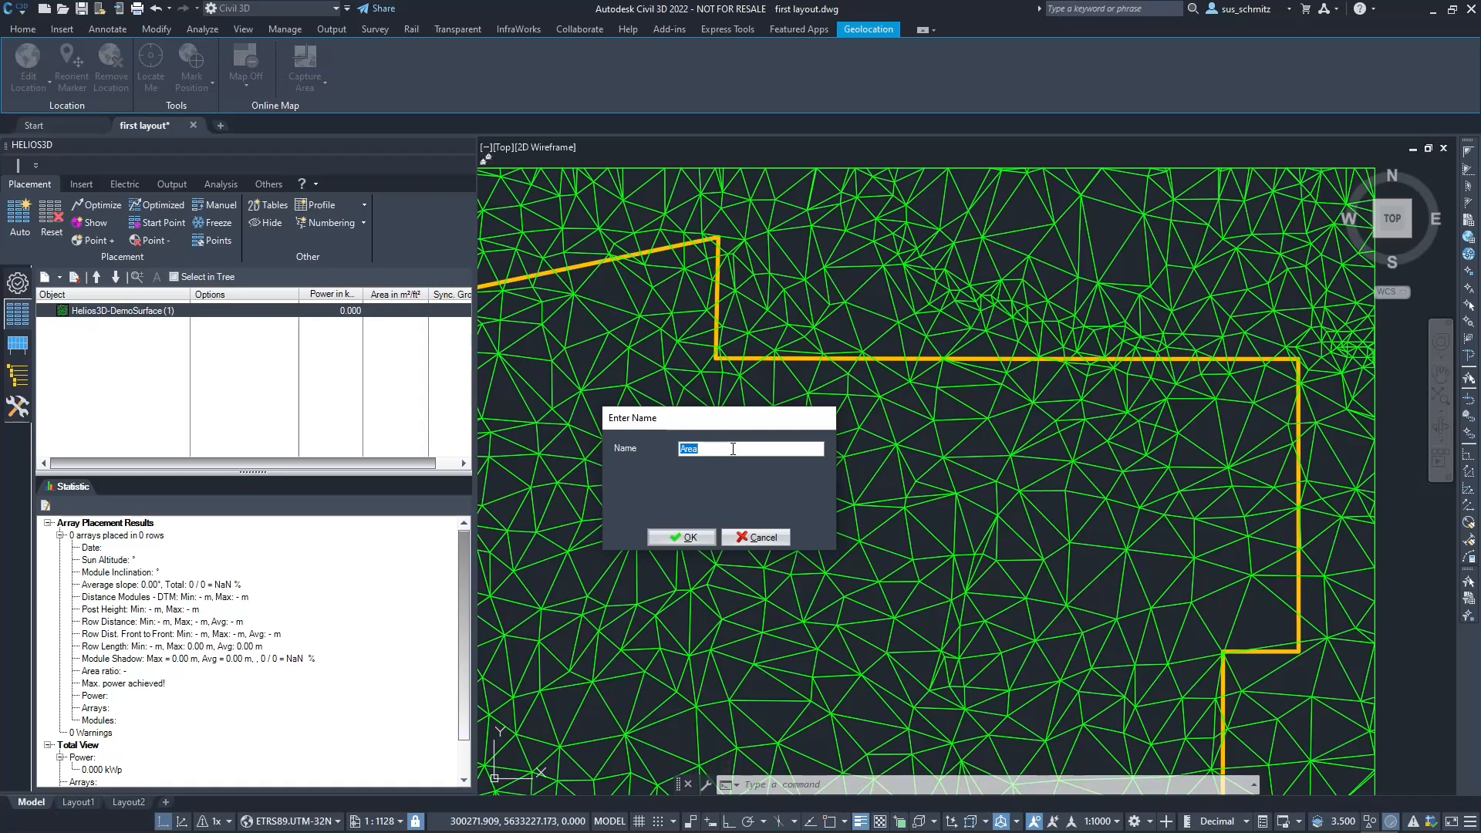
type("outer boundary")
key("Return")
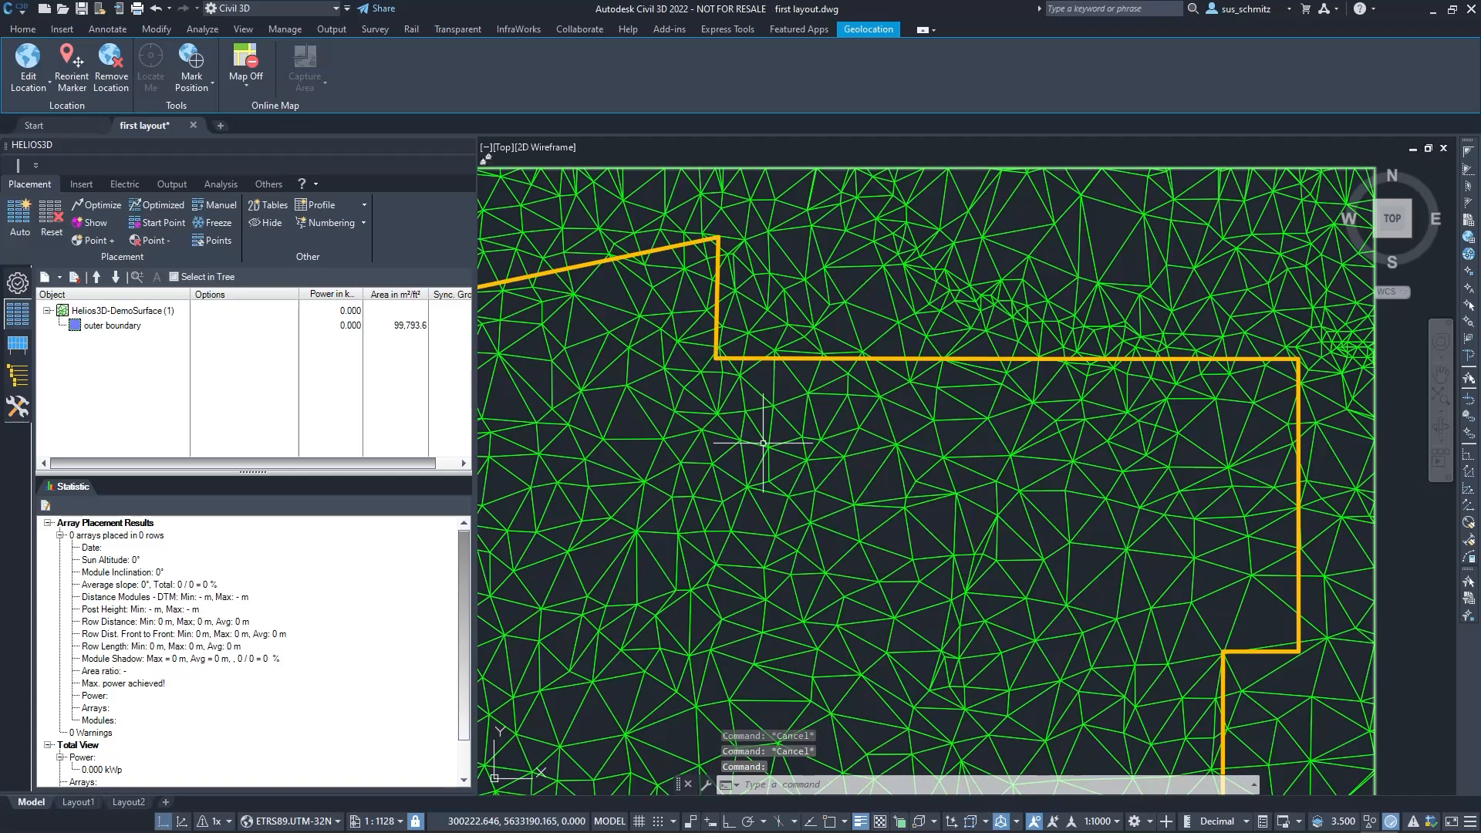
scroll(760, 445, "down", 4)
middle_click_drag(760, 510, 803, 454)
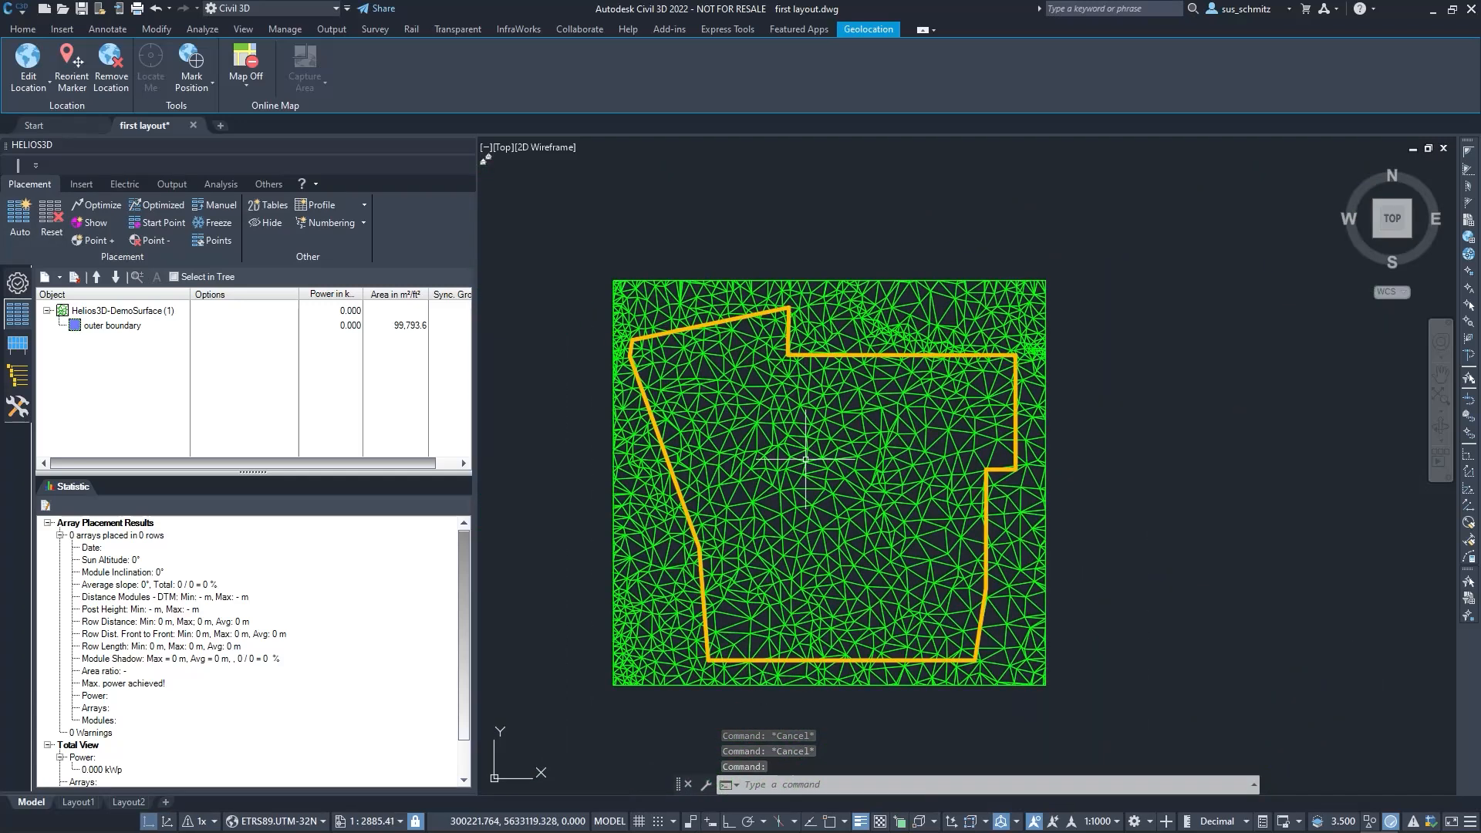
left_click(131, 327)
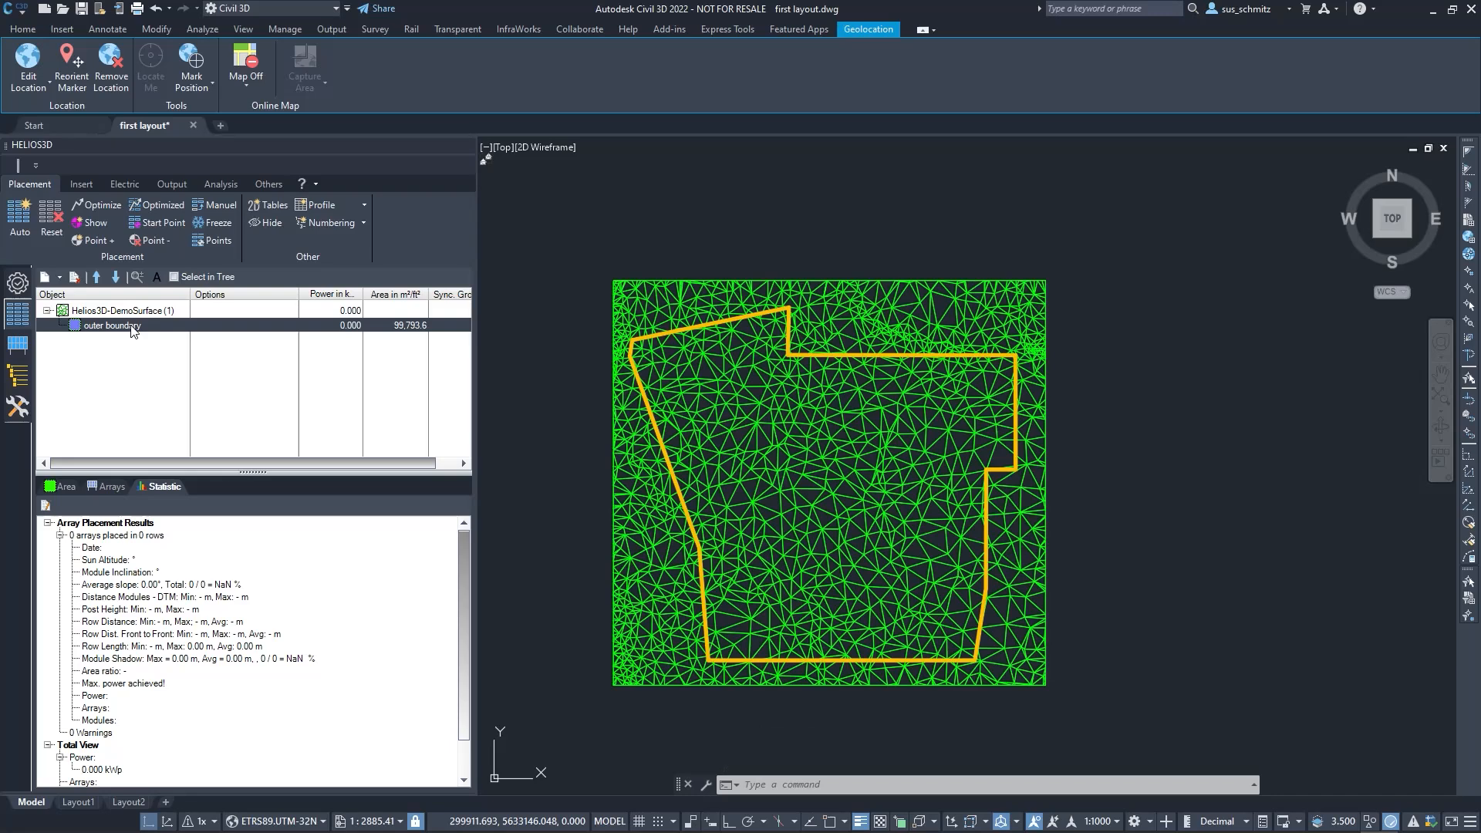
right_click(132, 328)
mouse_move(233, 353)
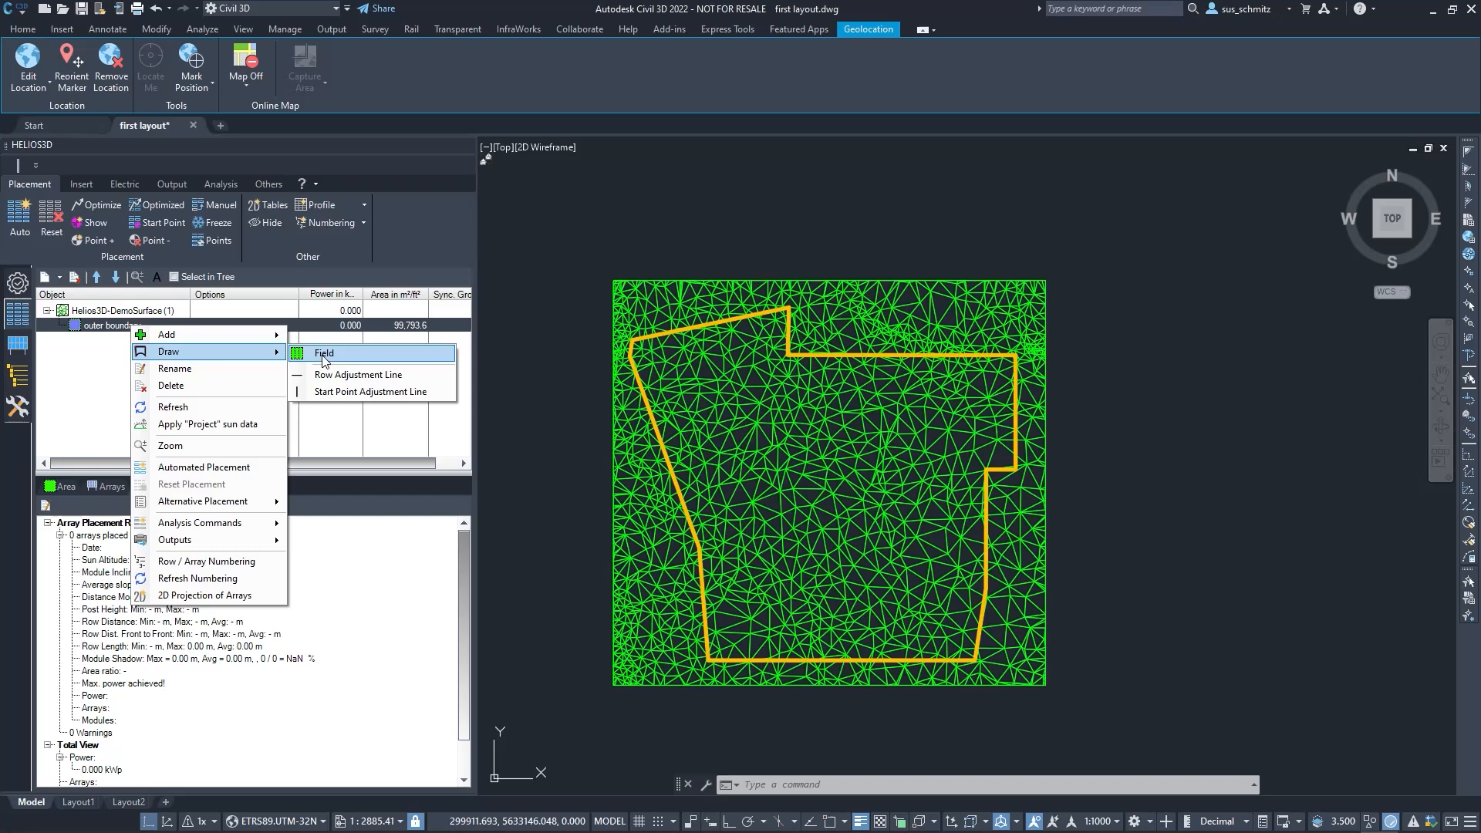
left_click(98, 333)
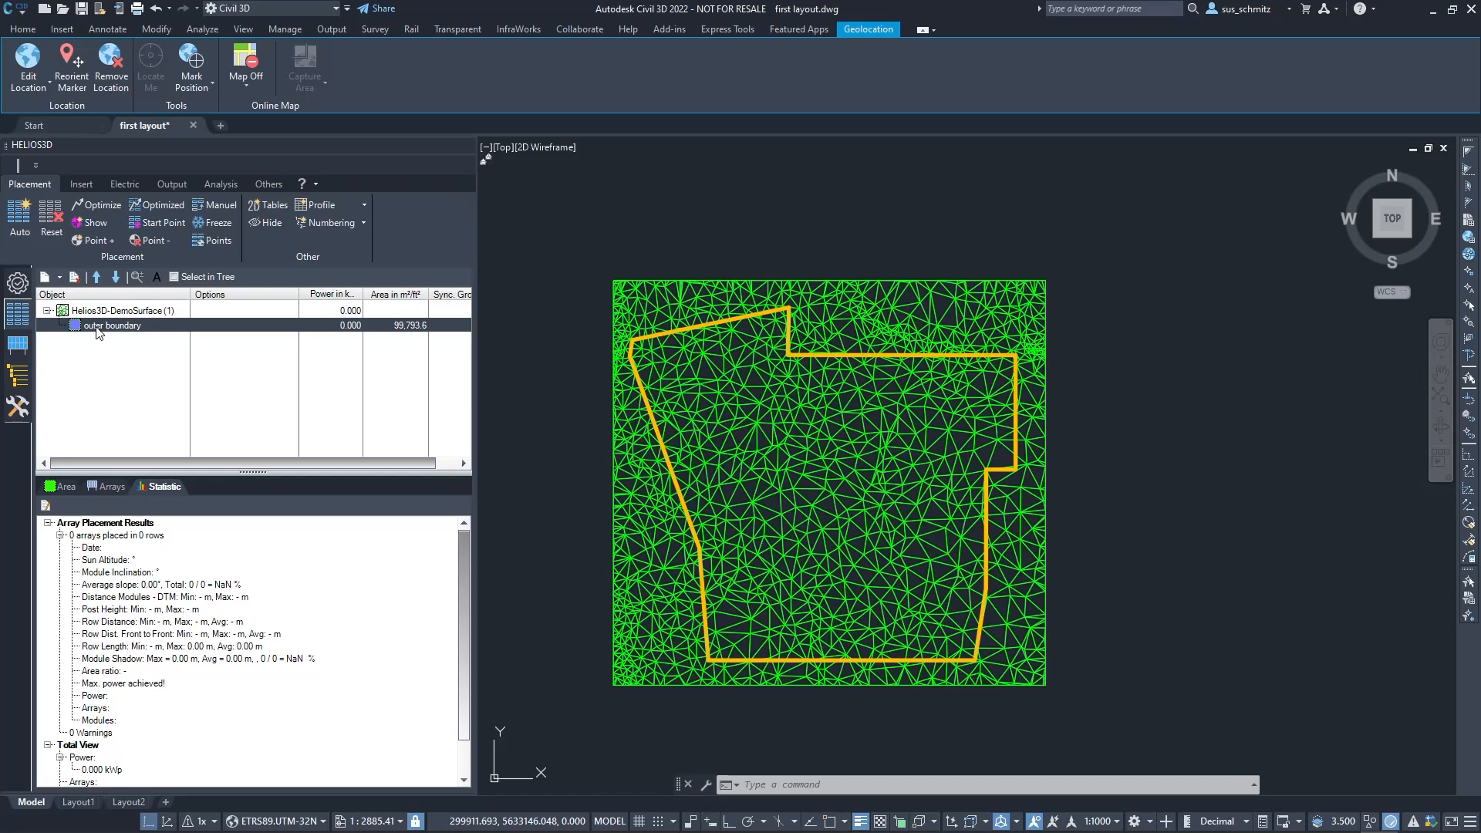
left_click(31, 31)
left_click(911, 87)
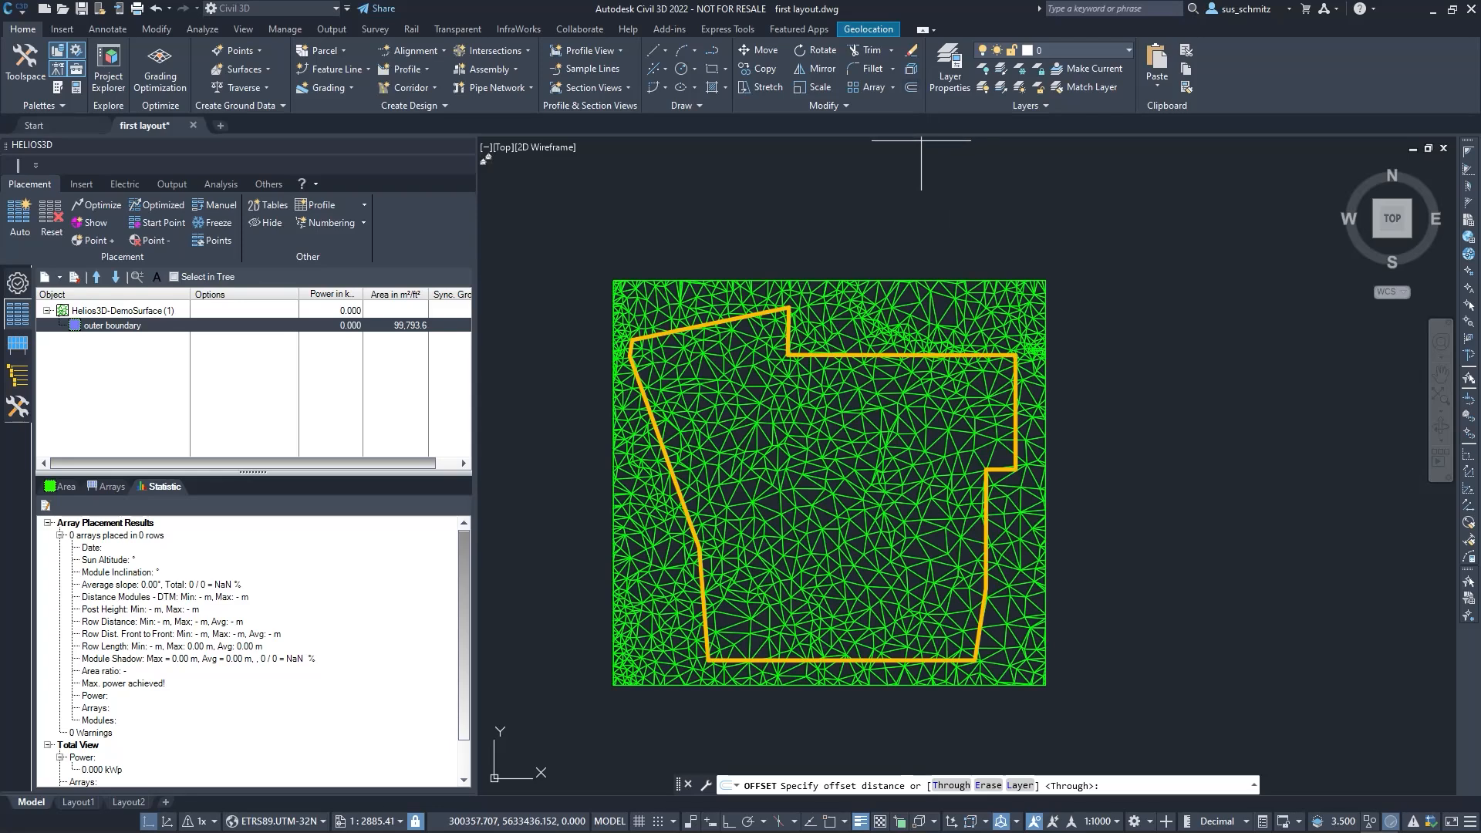
scroll(923, 356, "up", 6)
left_click(802, 344)
left_click(797, 349)
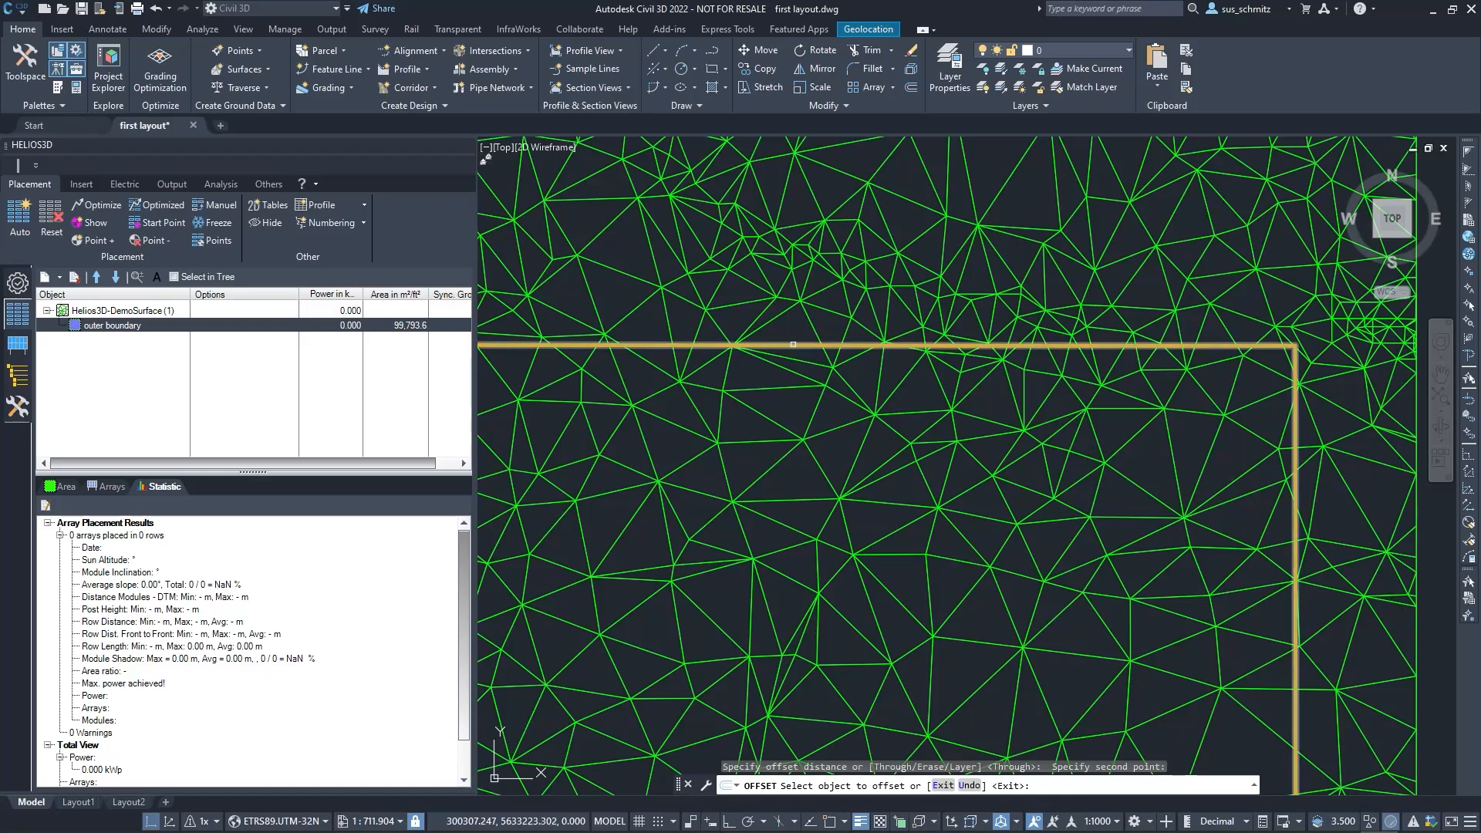
left_click(792, 345)
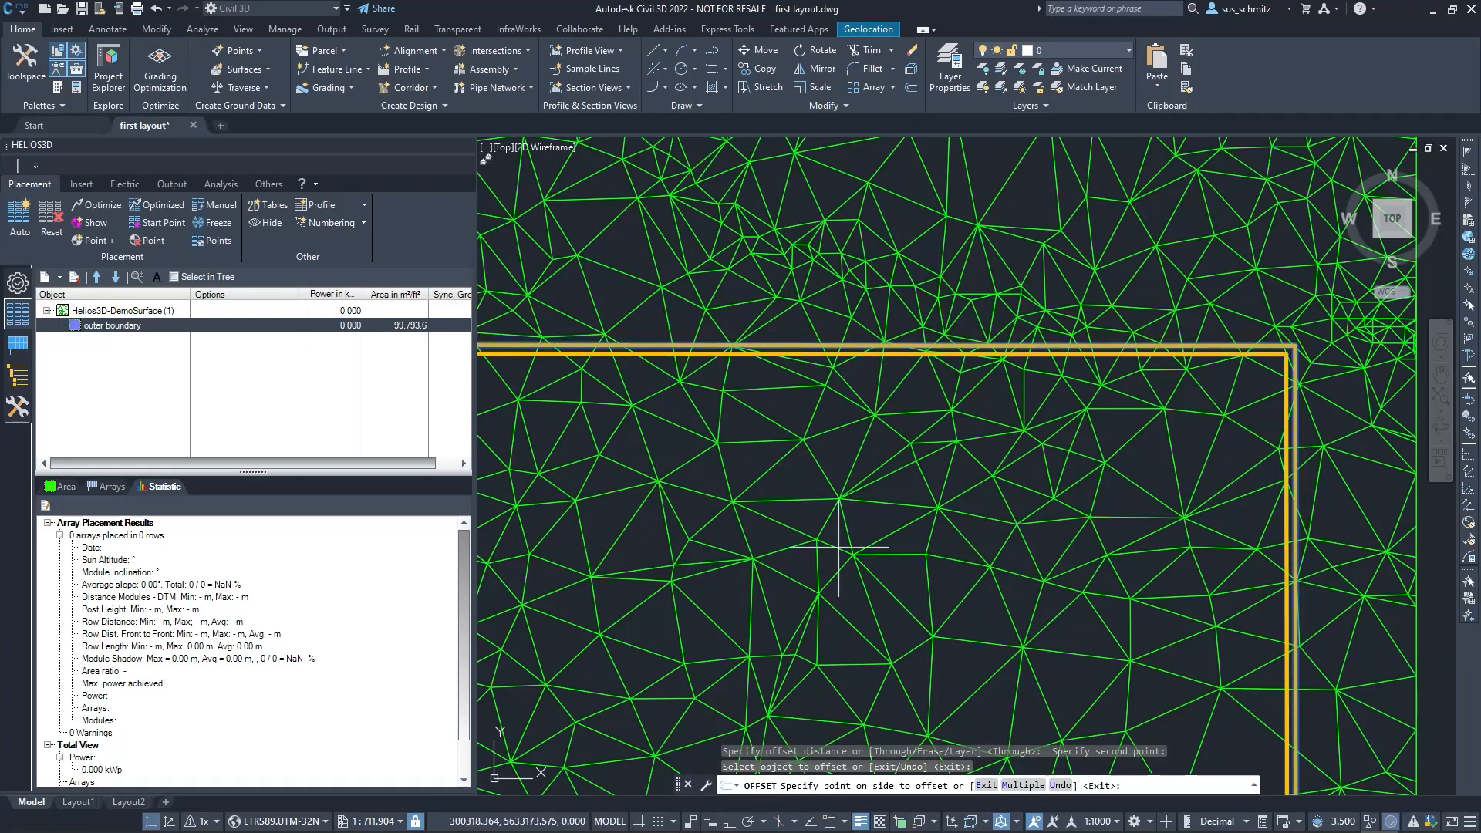
key("Escape")
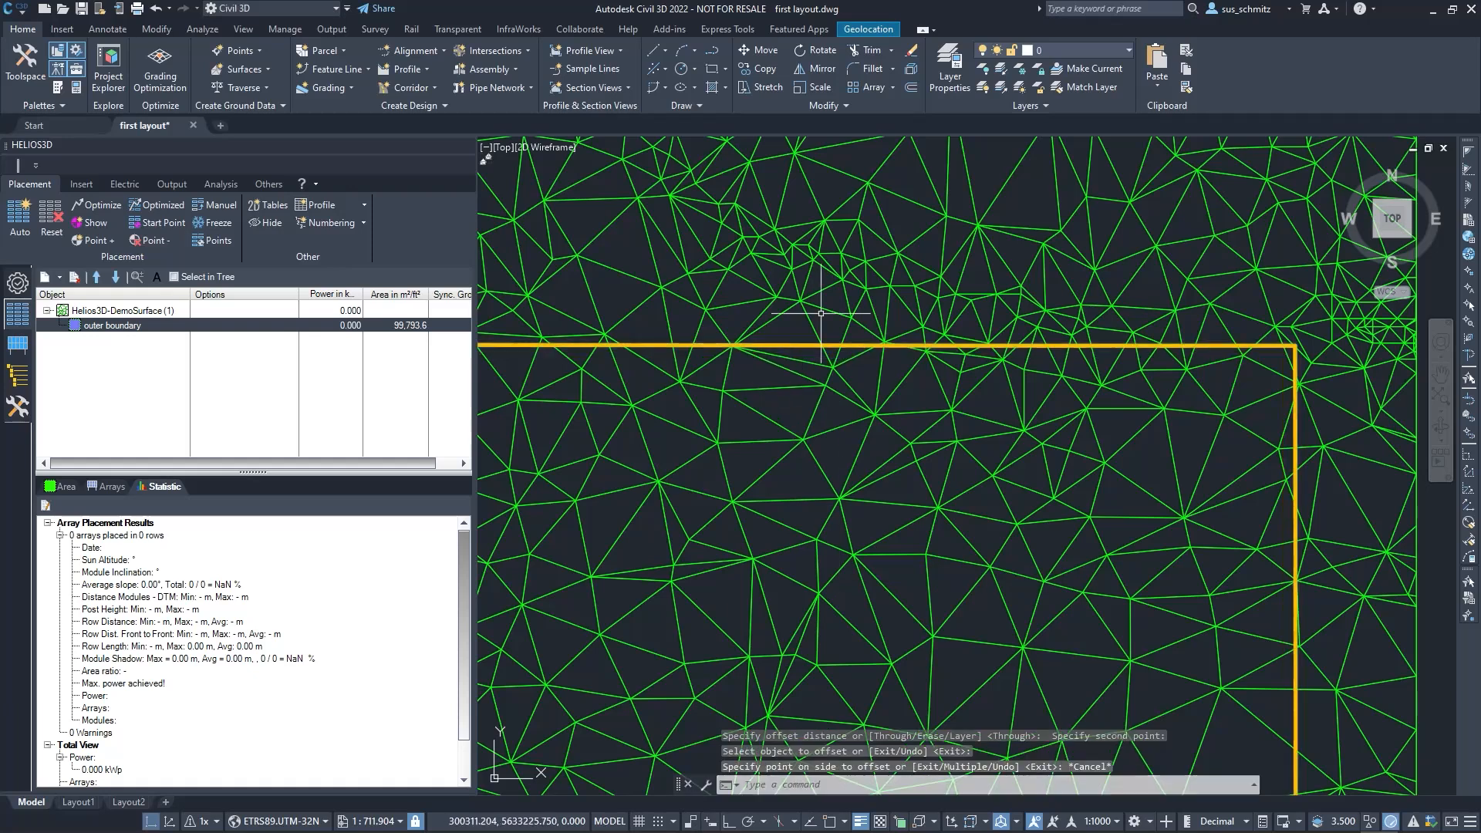
key("Return")
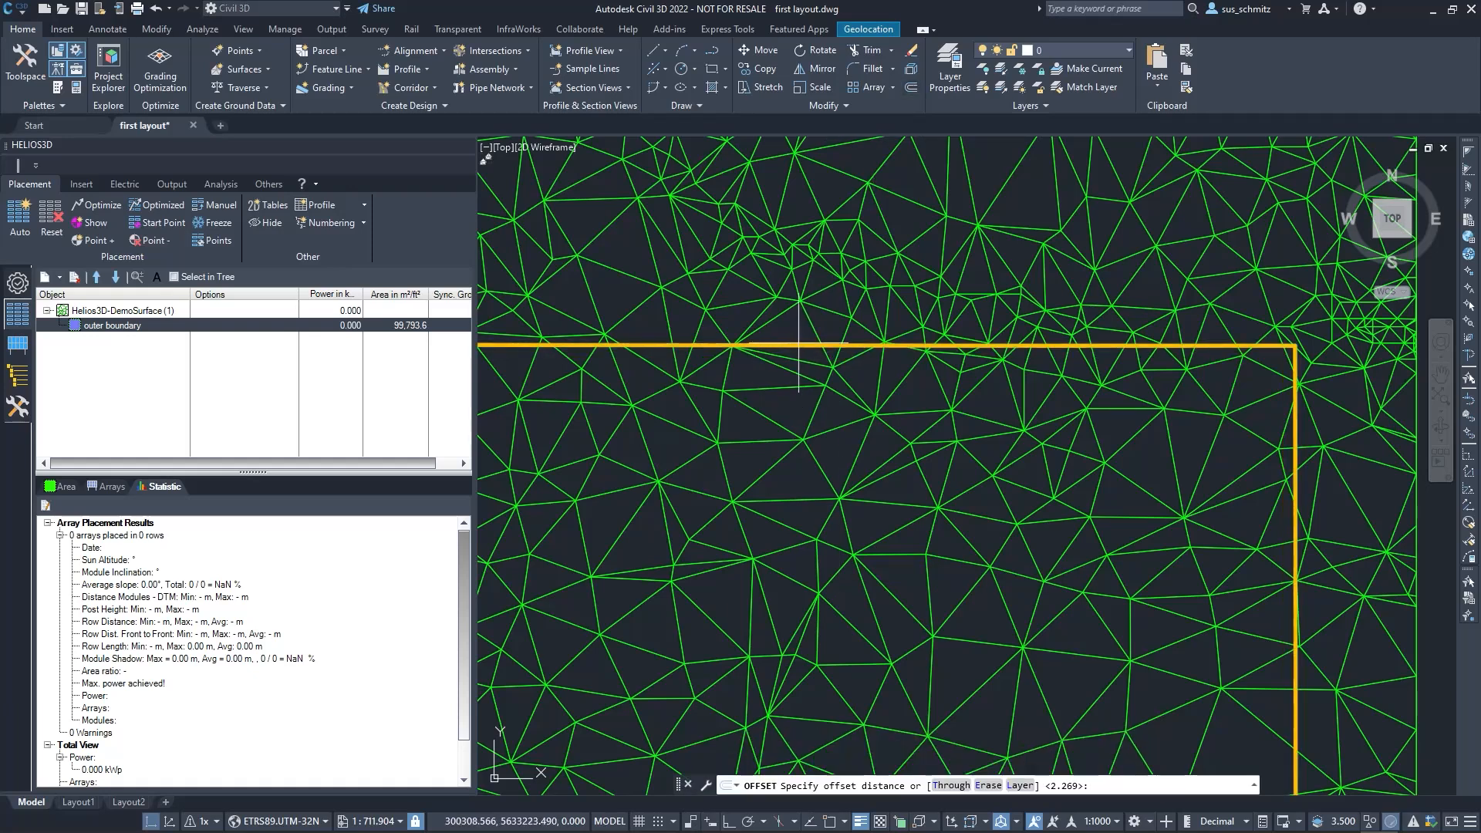
left_click(798, 345)
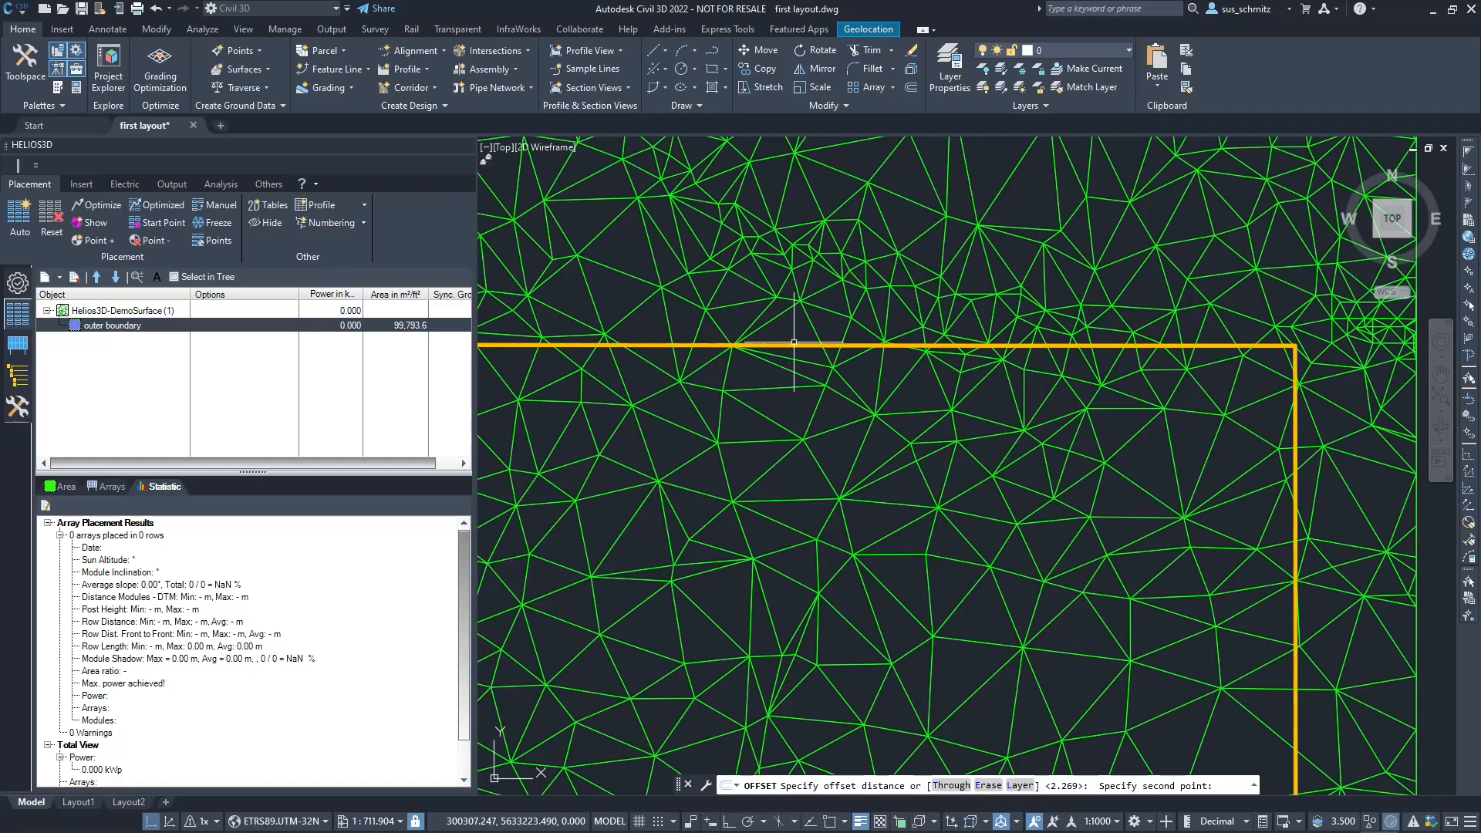
key("Escape")
key("Escape")
Offset the yellow fence polyline inward by a distance of 5 and end the Offset command
left_click(803, 345)
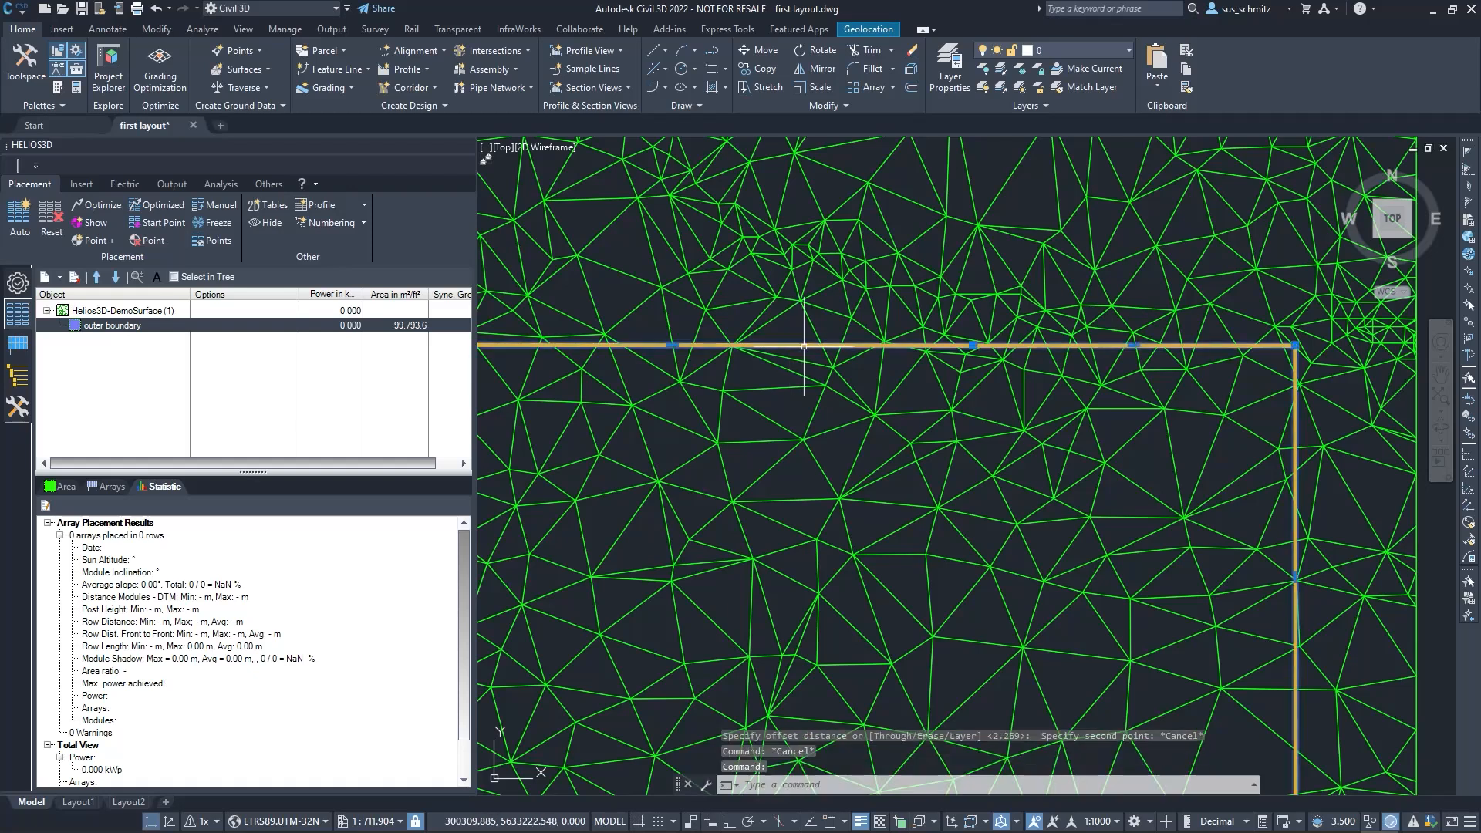
left_click(911, 87)
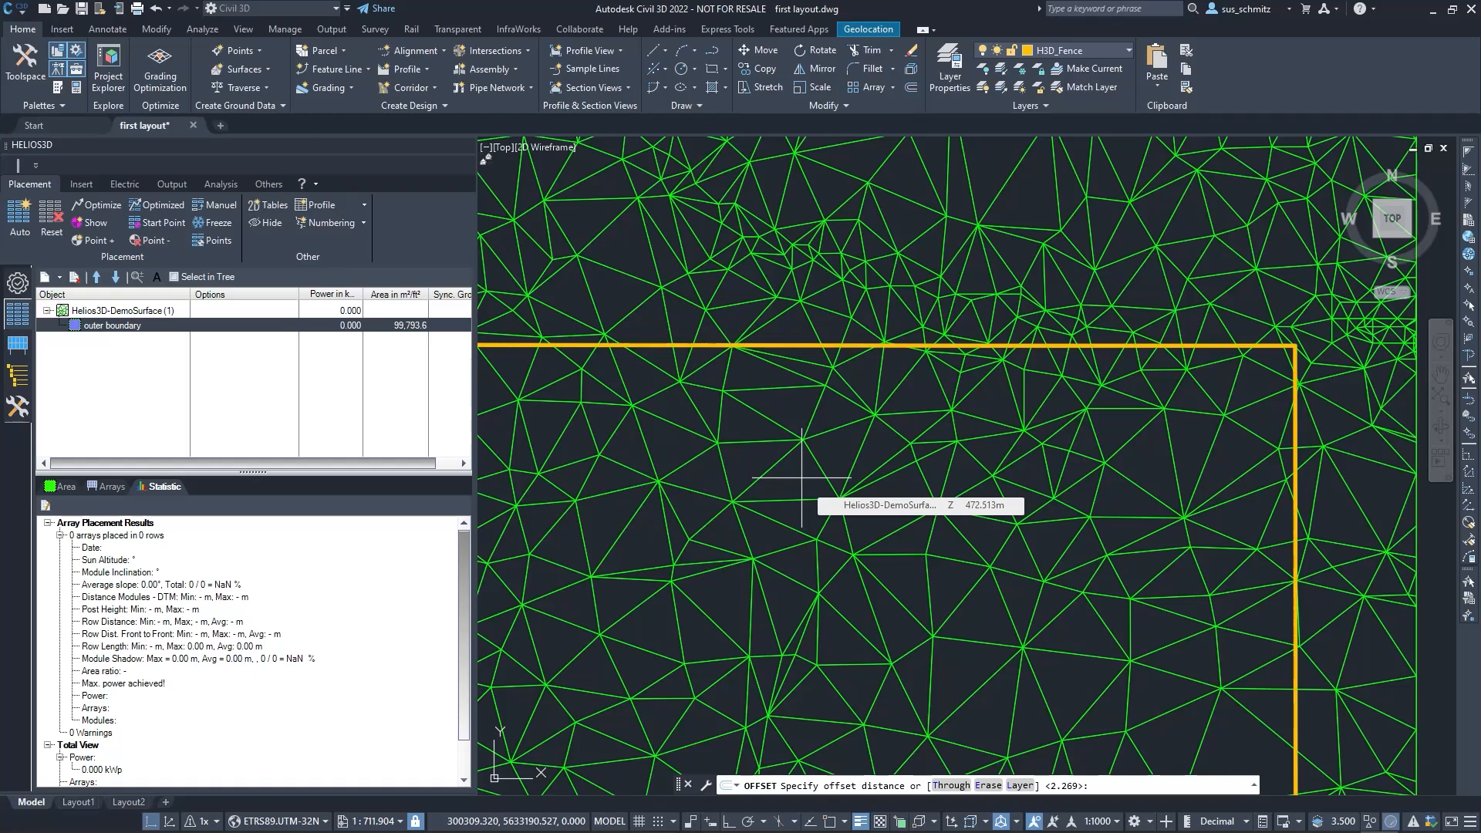
type("5")
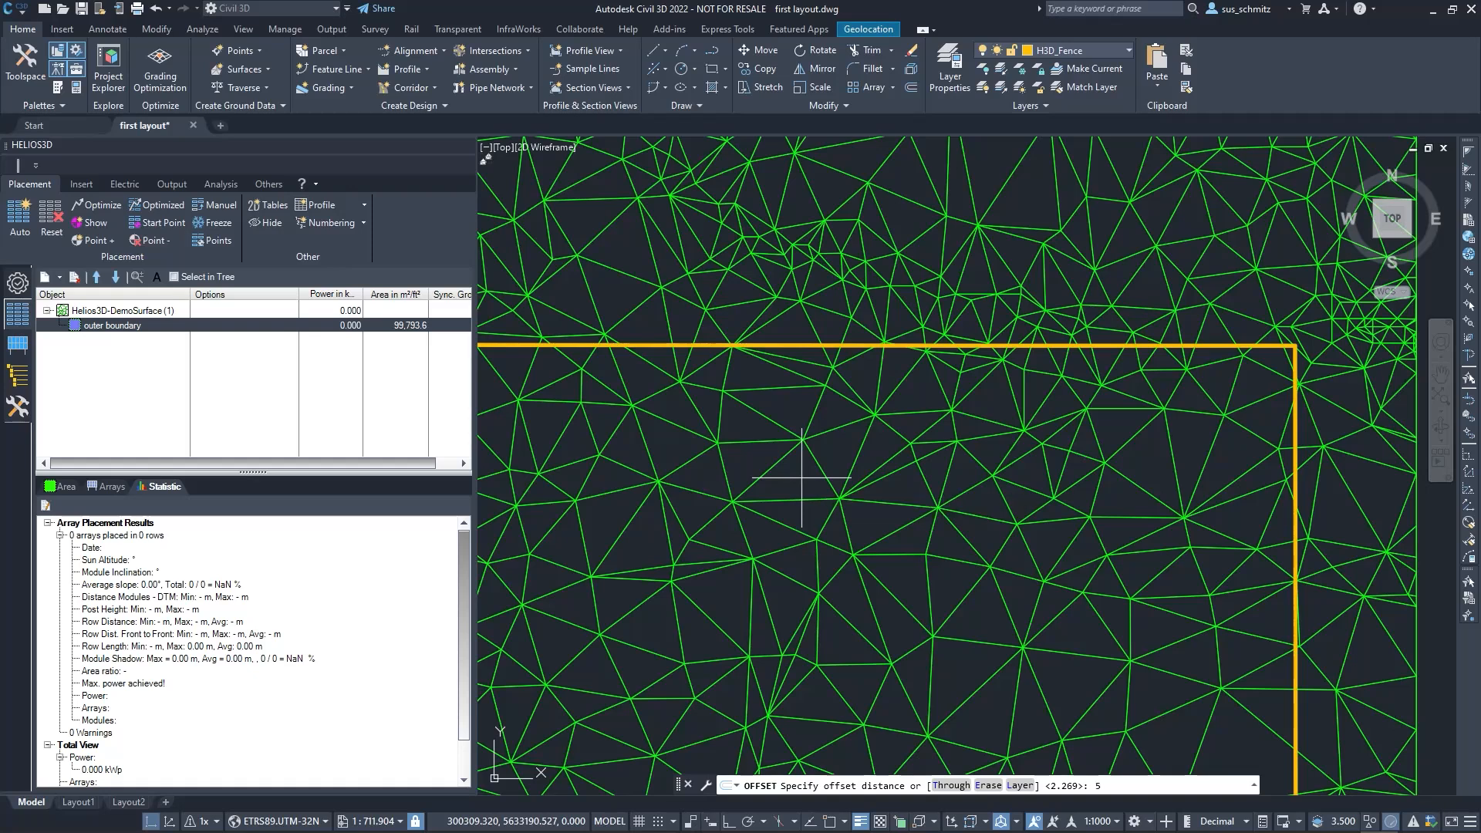
key("Return")
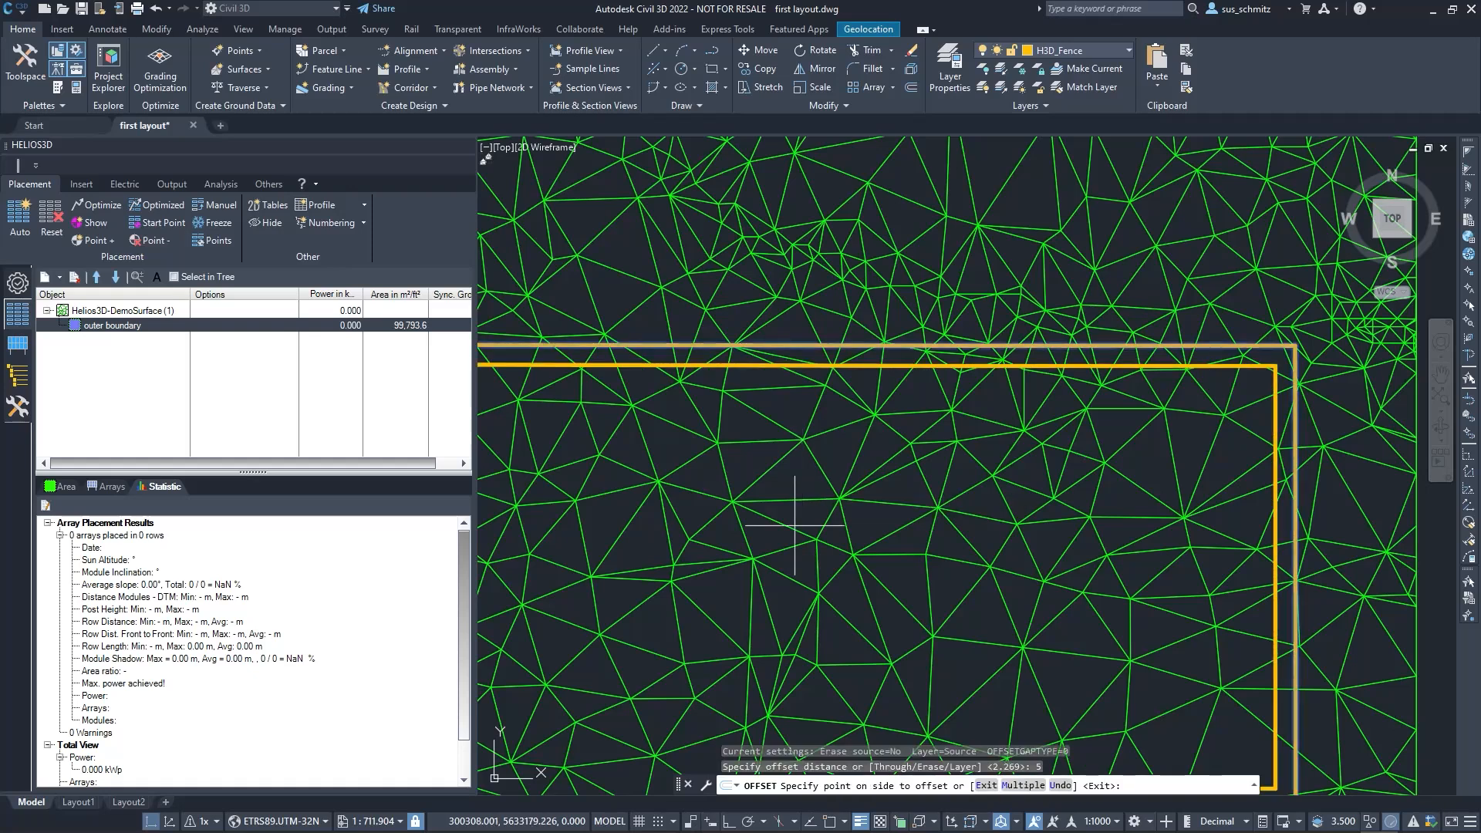
left_click(731, 567)
right_click(735, 599)
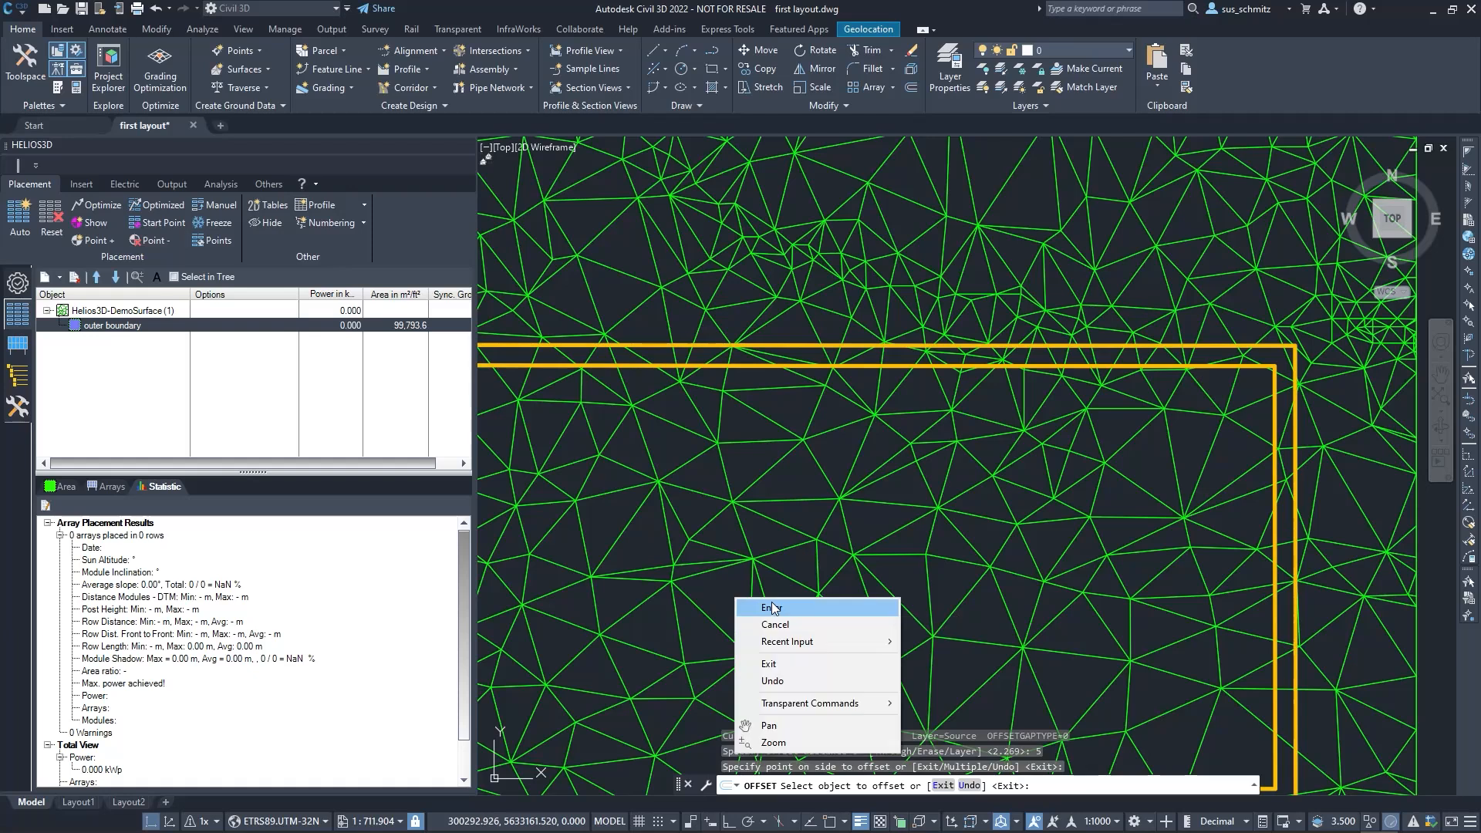
left_click(796, 623)
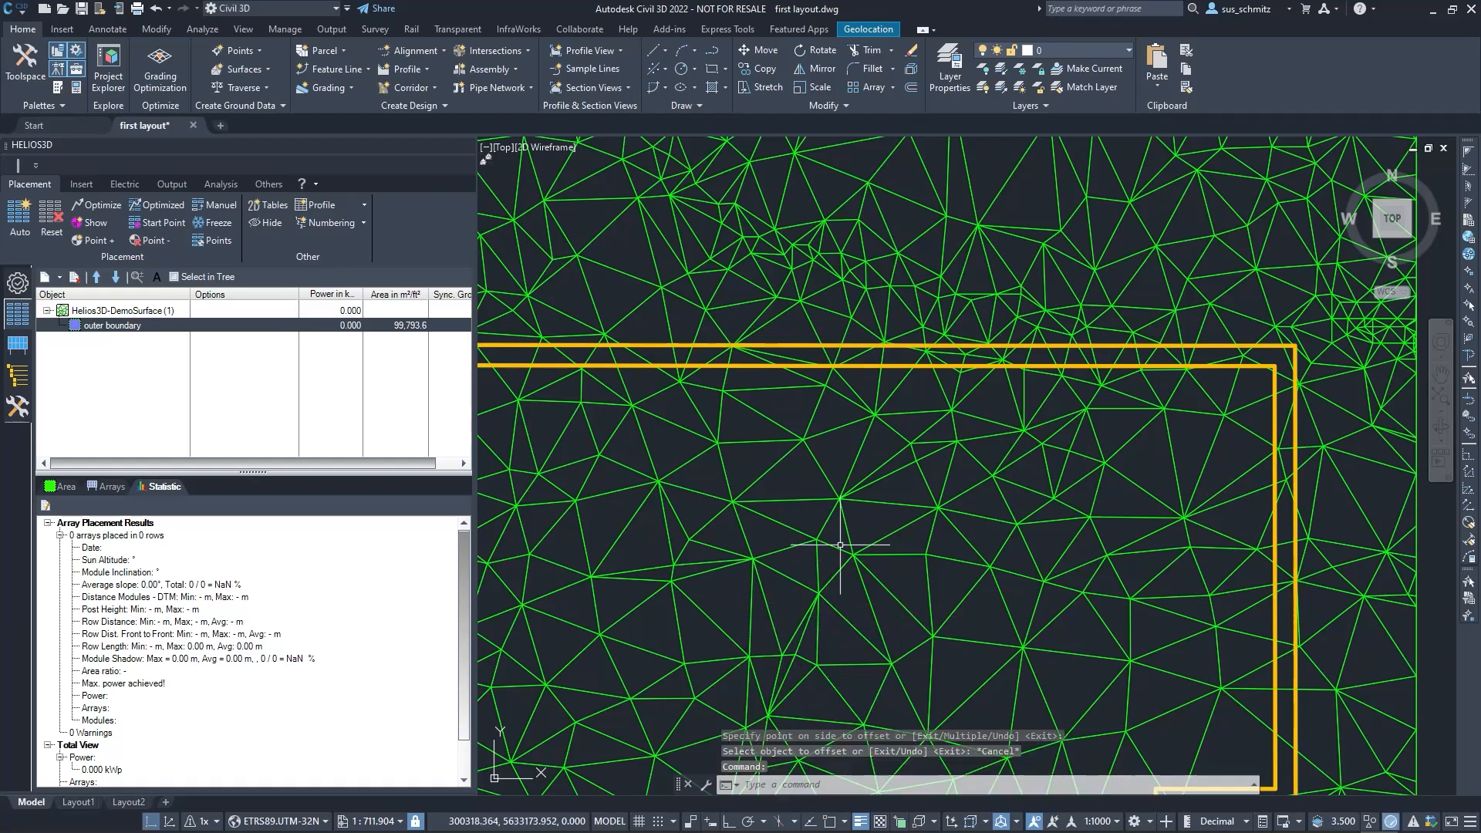
Add the inner offset polyline as a field under the outer boundary area, keeping the name "Field"
scroll(856, 540, "down", 6)
middle_click_drag(856, 539, 881, 426)
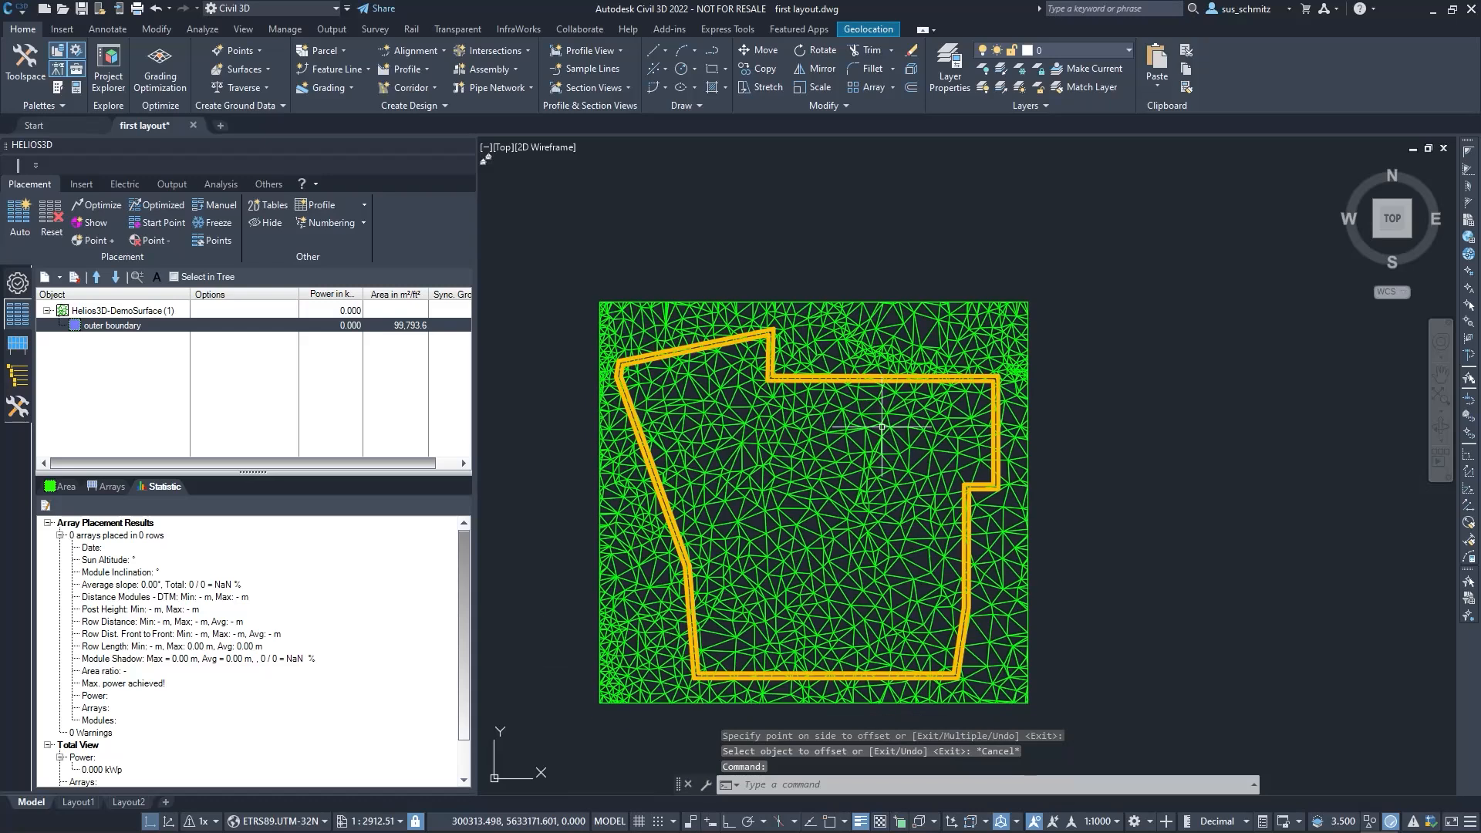
scroll(864, 383, "up", 2)
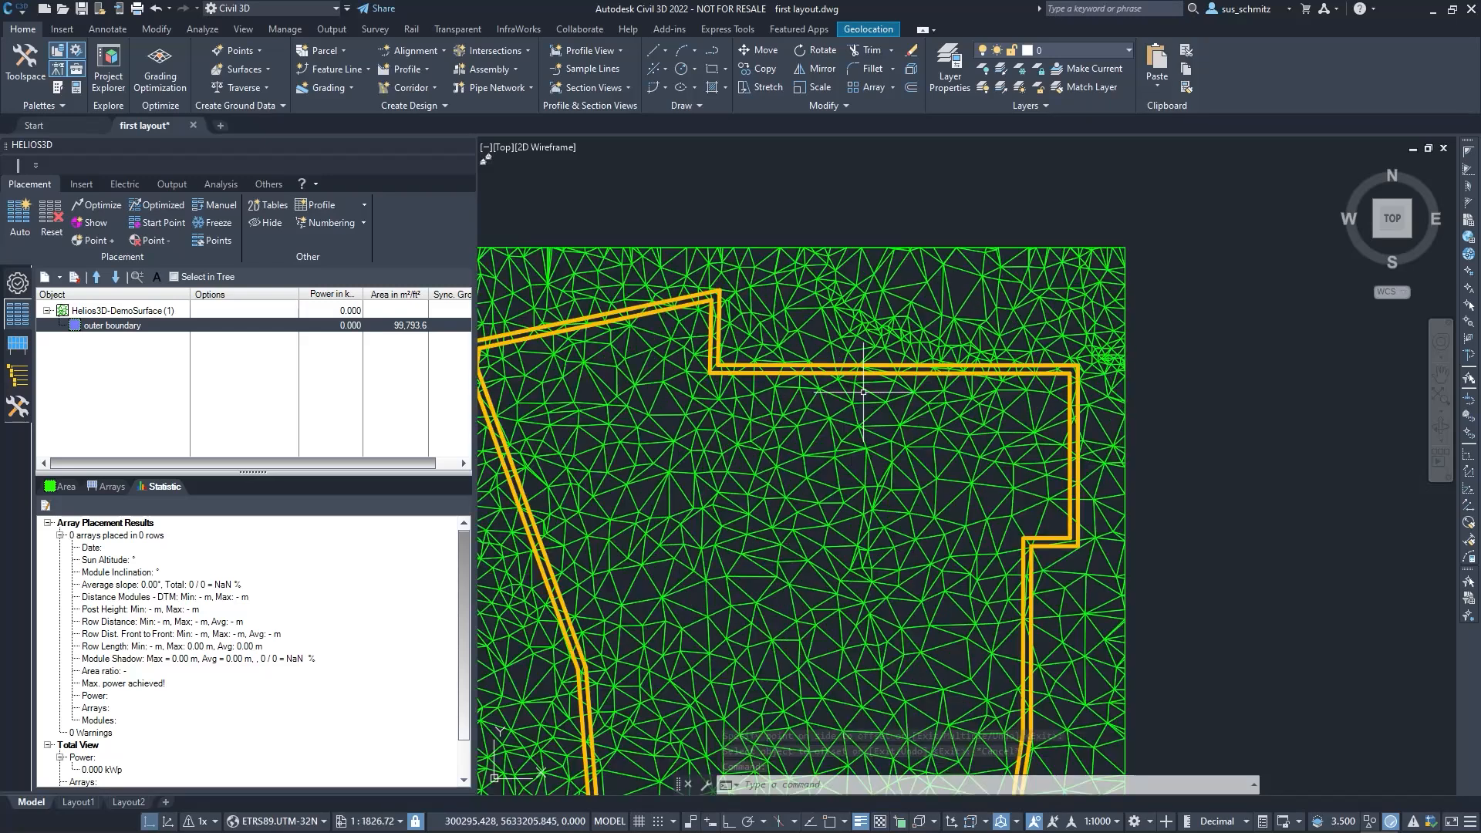
left_click(868, 375)
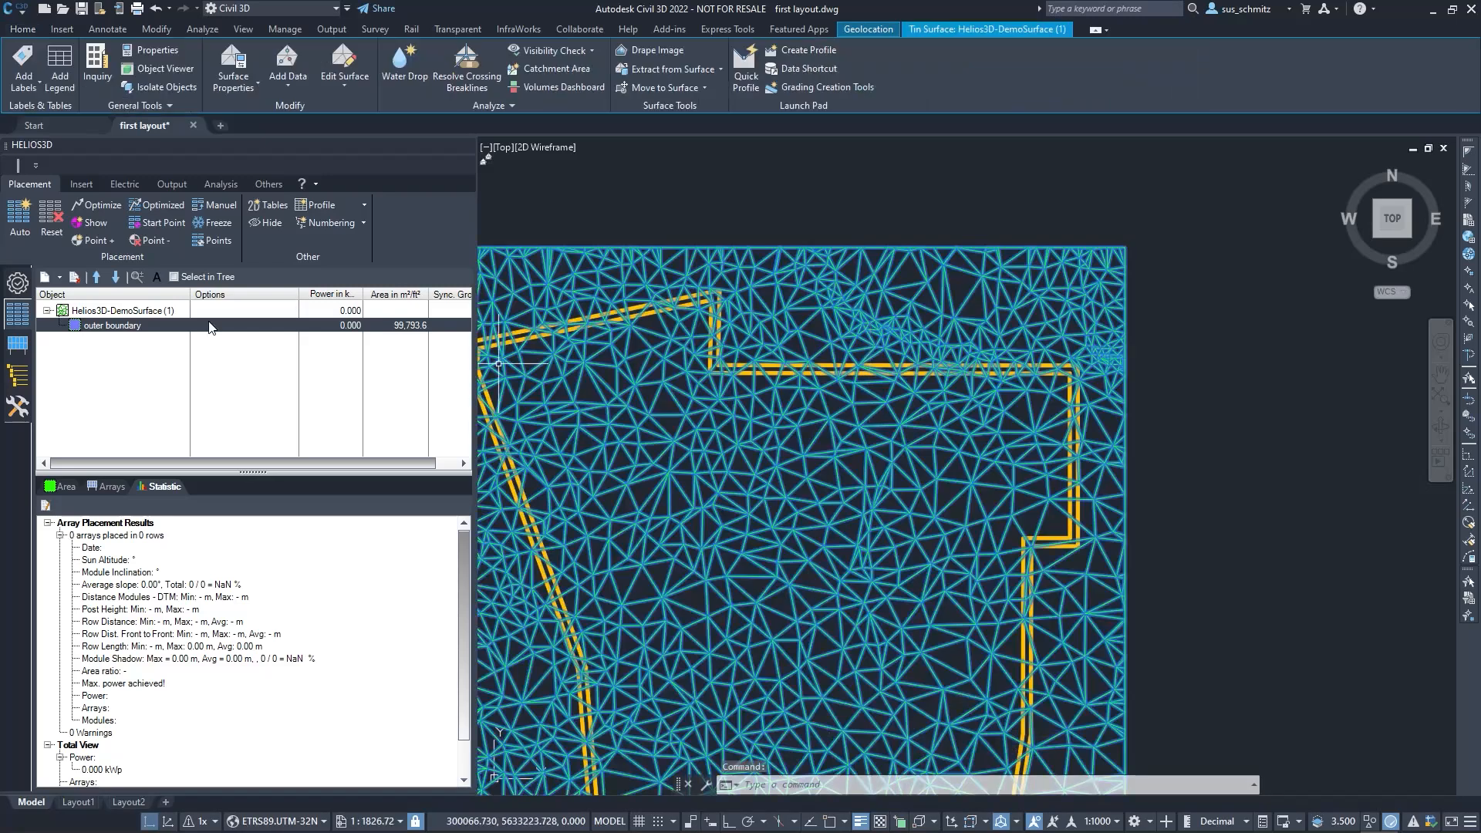
scroll(809, 397, "up", 2)
key("Escape")
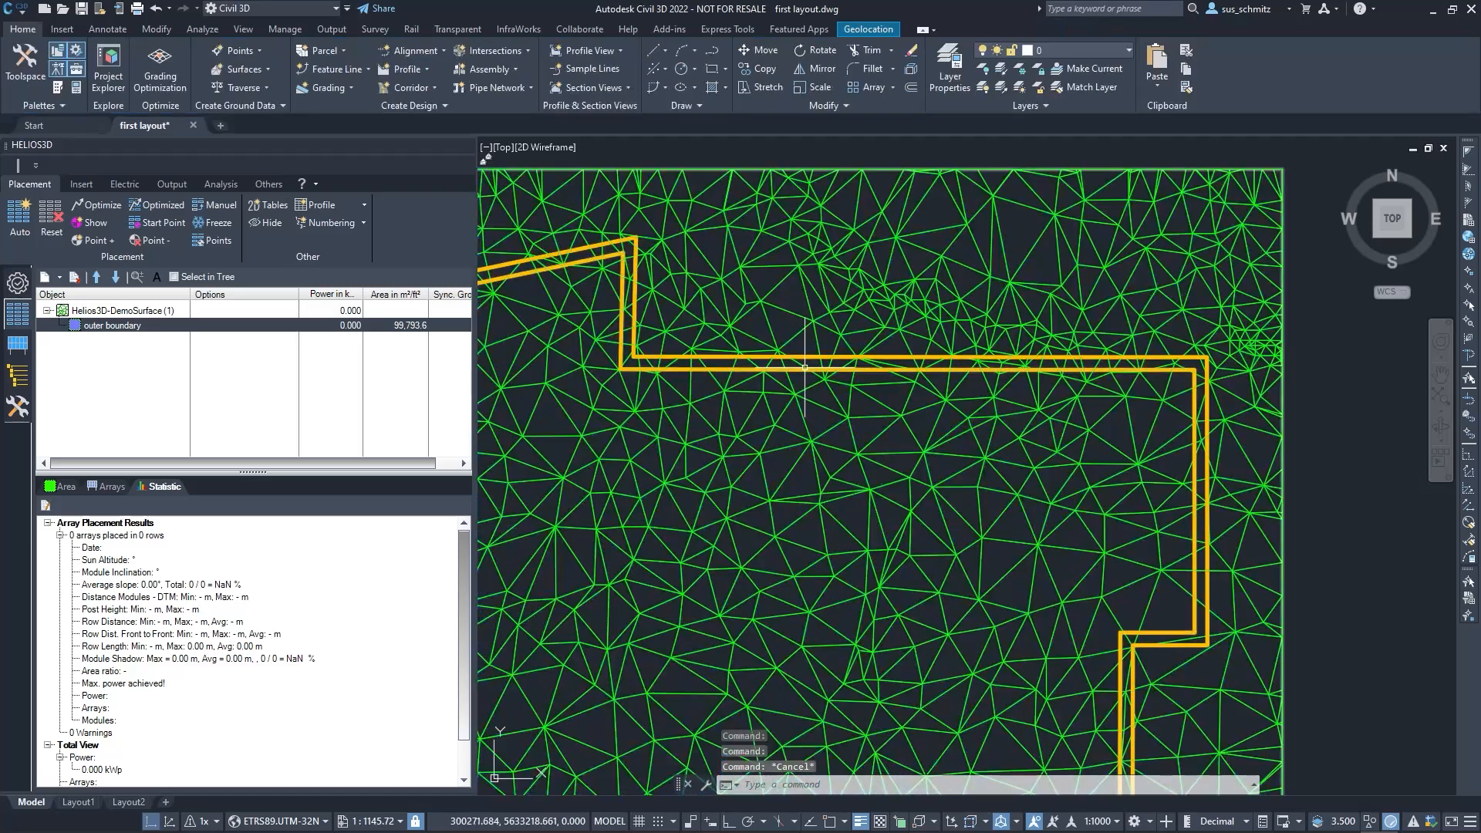
right_click(115, 325)
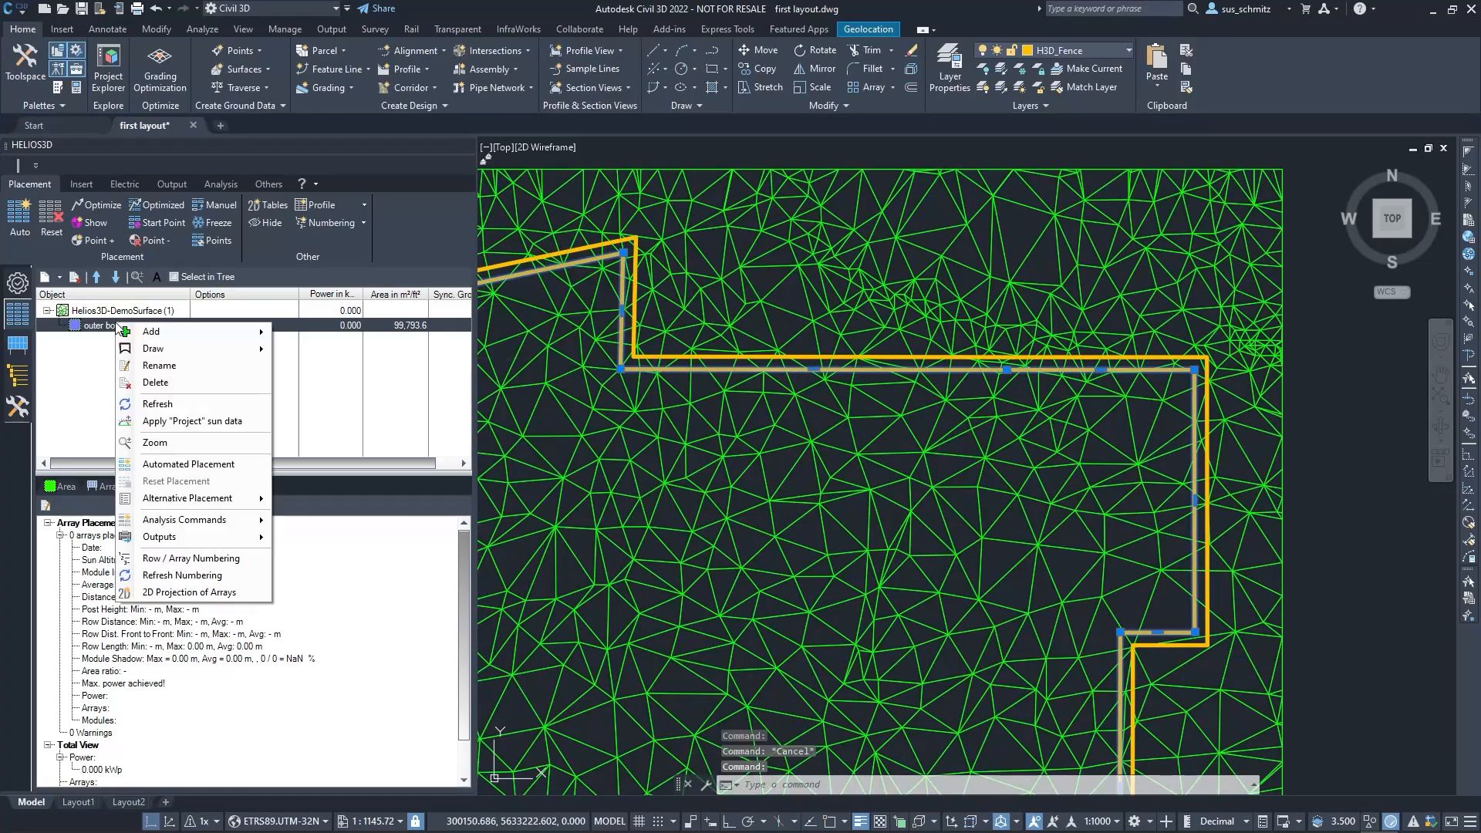
mouse_move(197, 342)
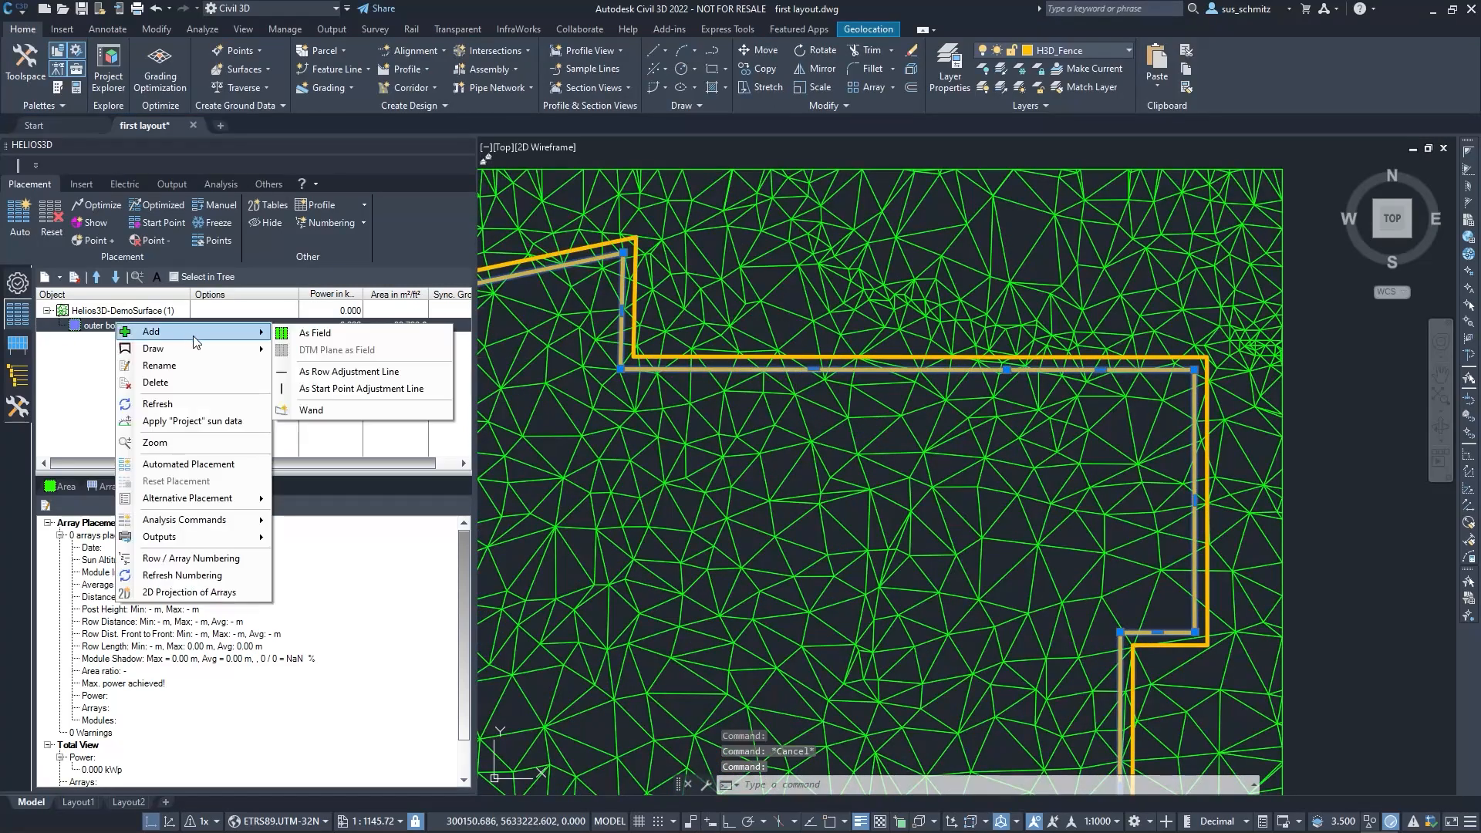
left_click(318, 335)
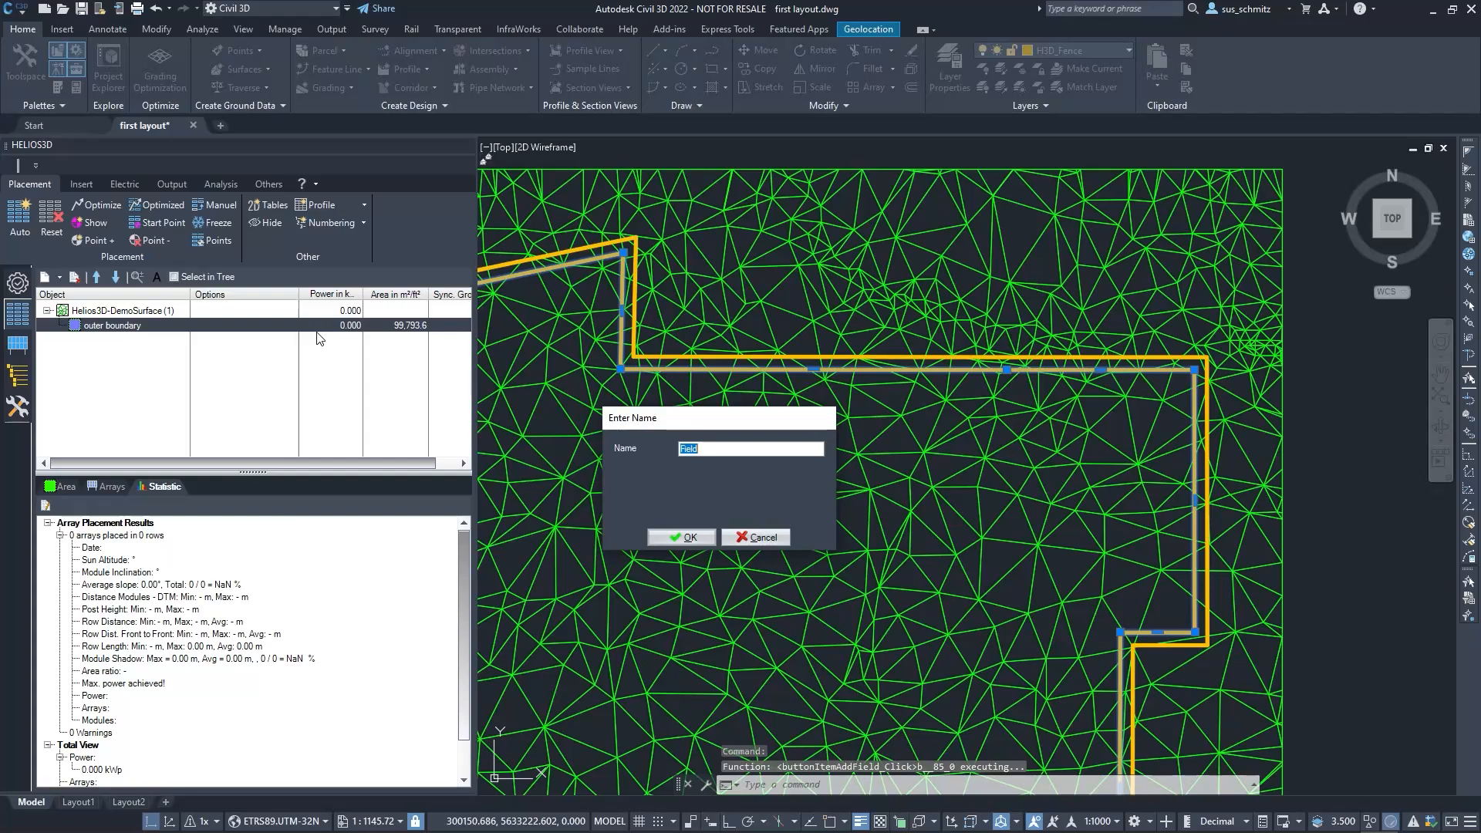
left_click(691, 537)
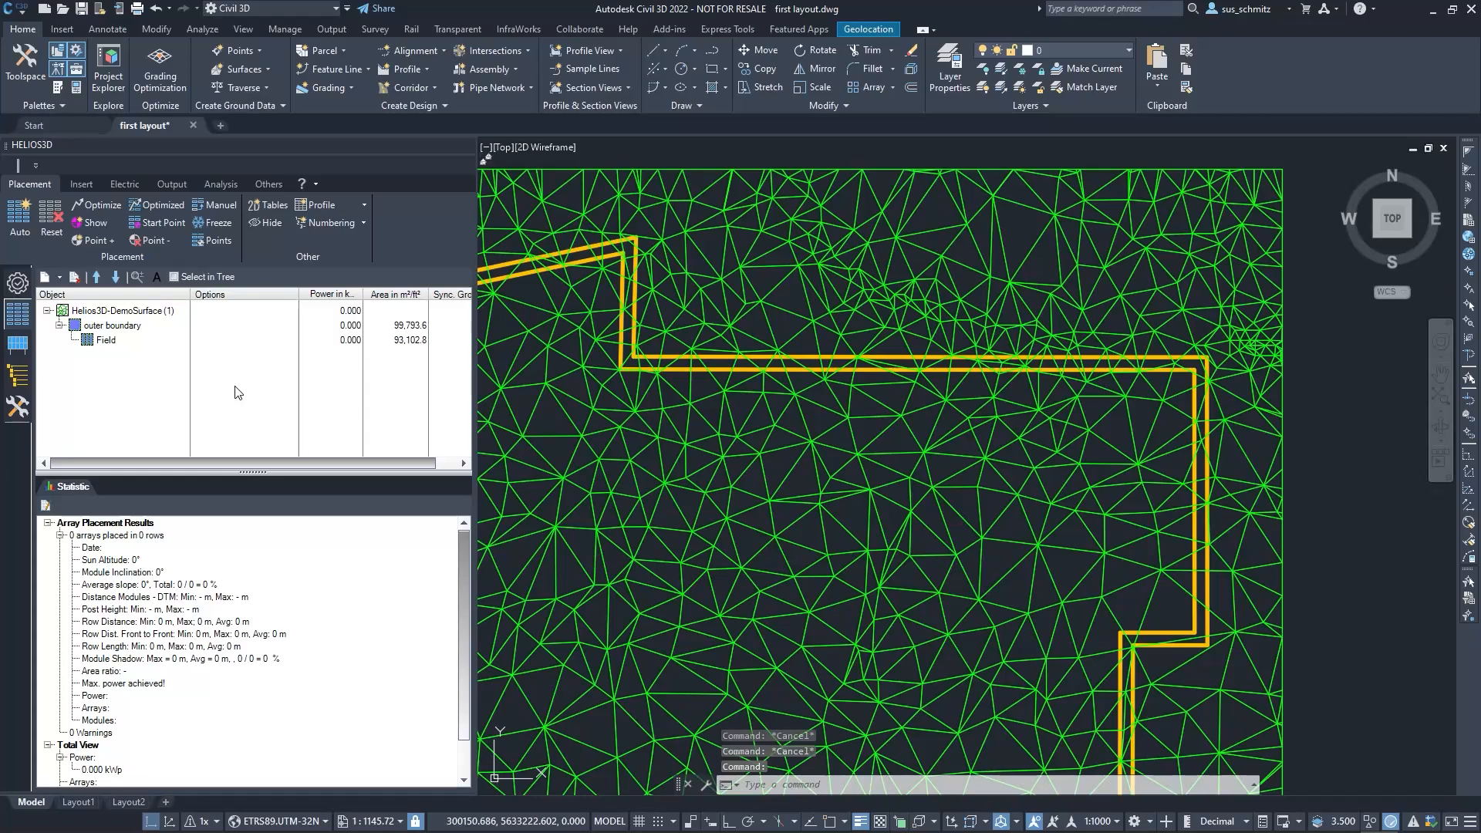
Add the Q.Peak 380 2x28 vert and Q.Peak 380 2x14 vert arrays to the field and enable both for placement
scroll(627, 414, "down", 2)
scroll(627, 414, "down", 2)
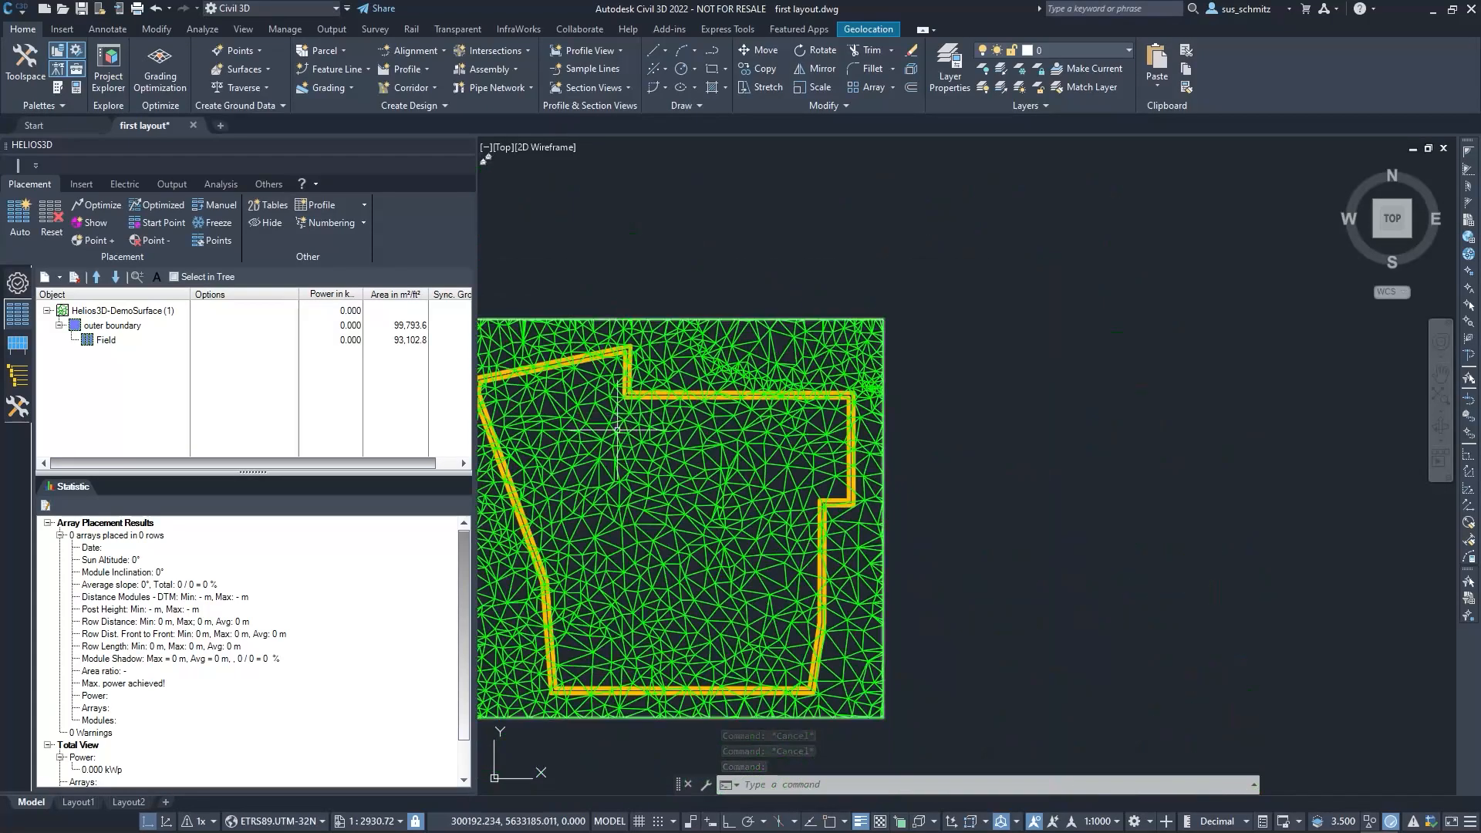
middle_click_drag(616, 430, 747, 409)
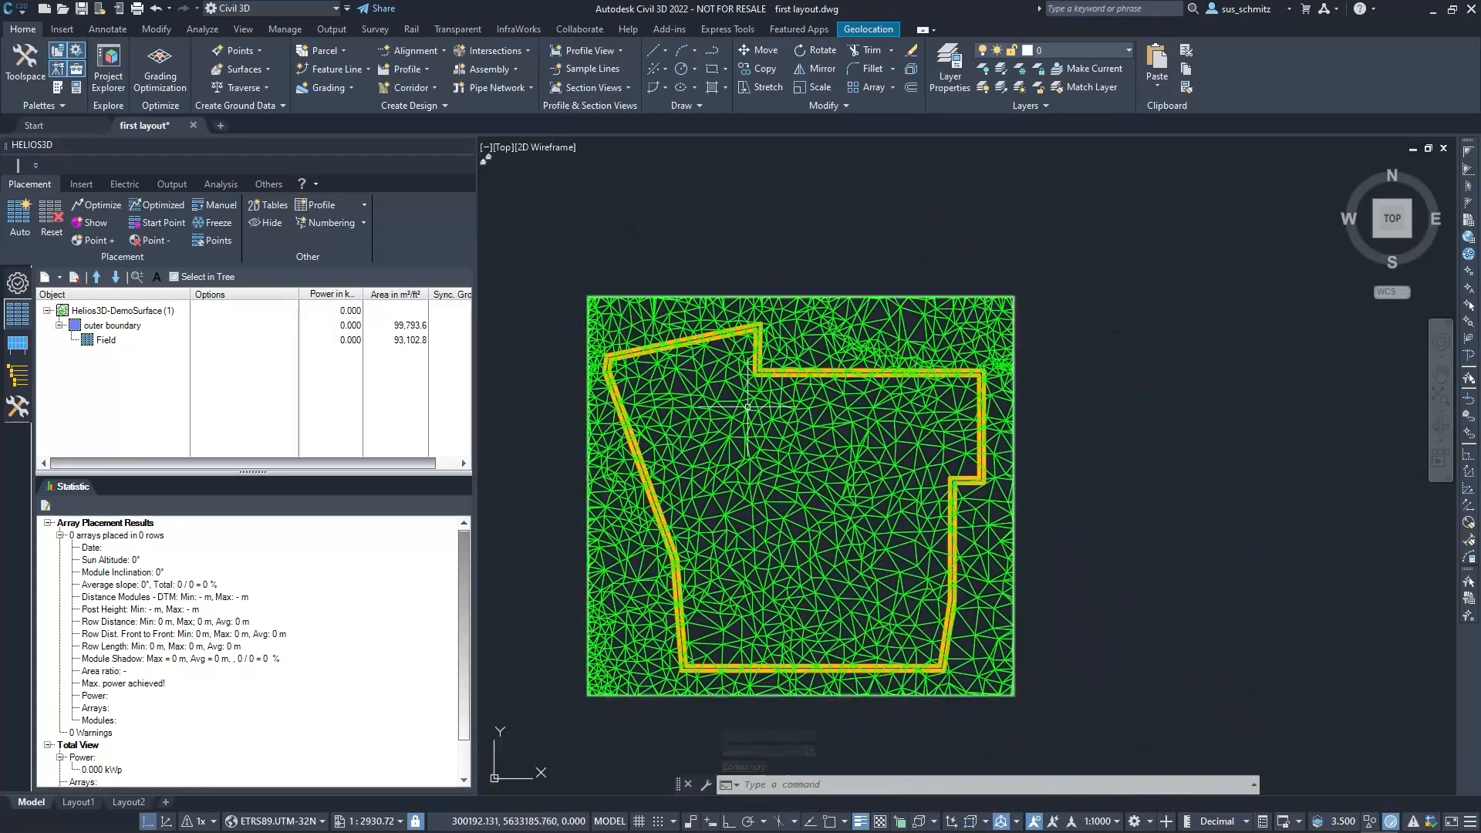
left_click(103, 344)
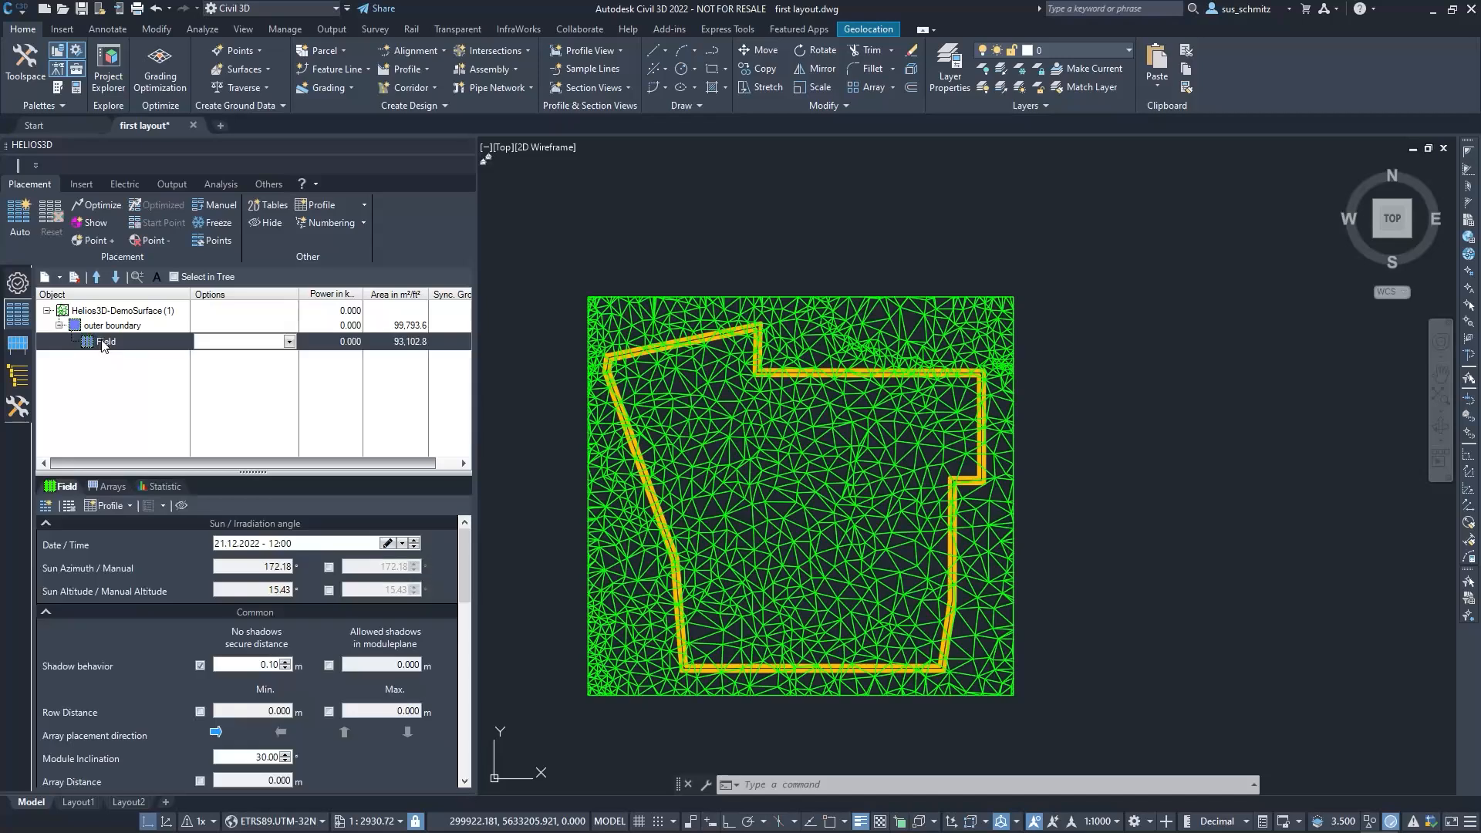
left_click(113, 486)
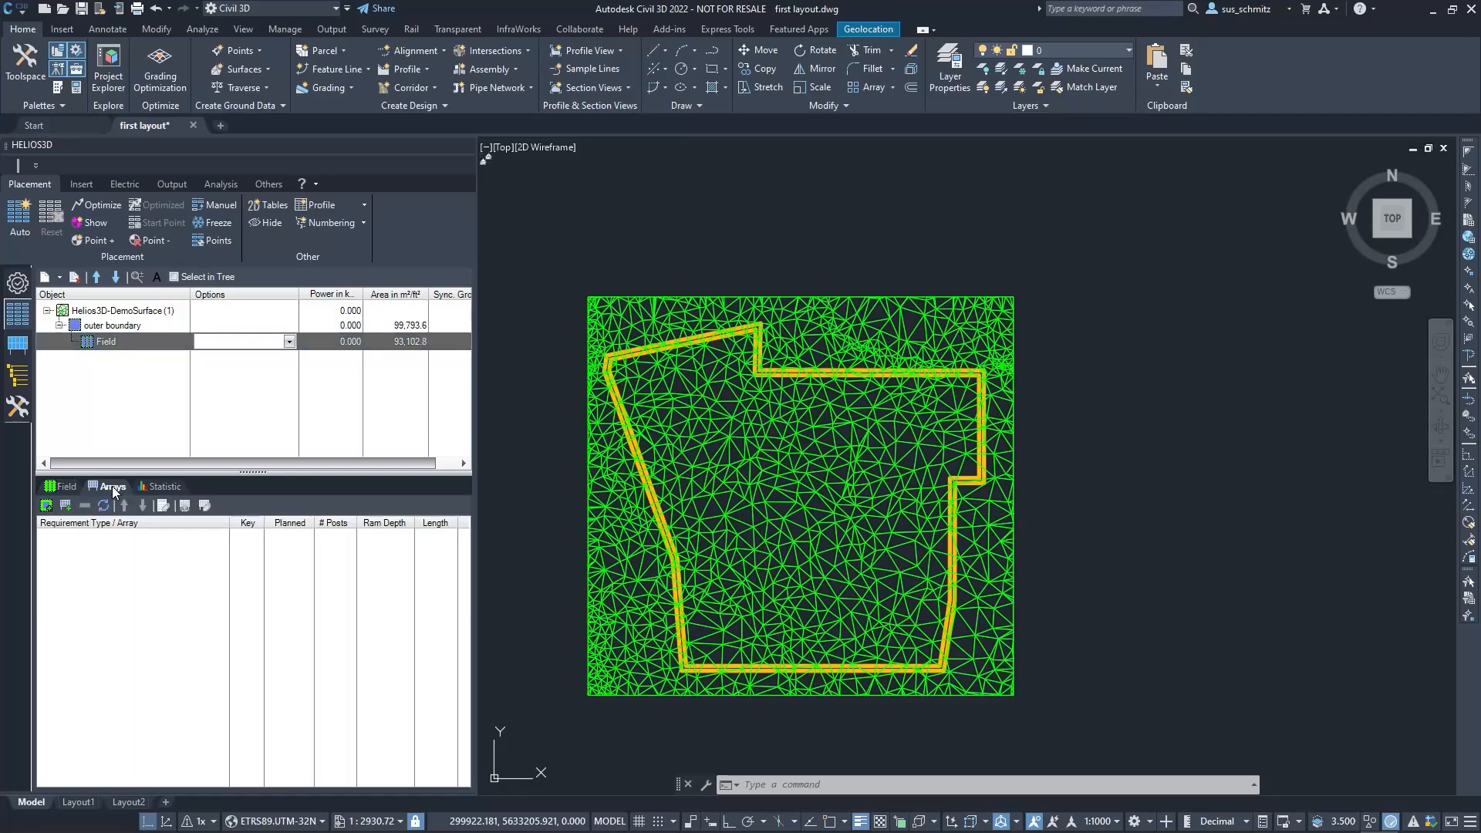
right_click(81, 548)
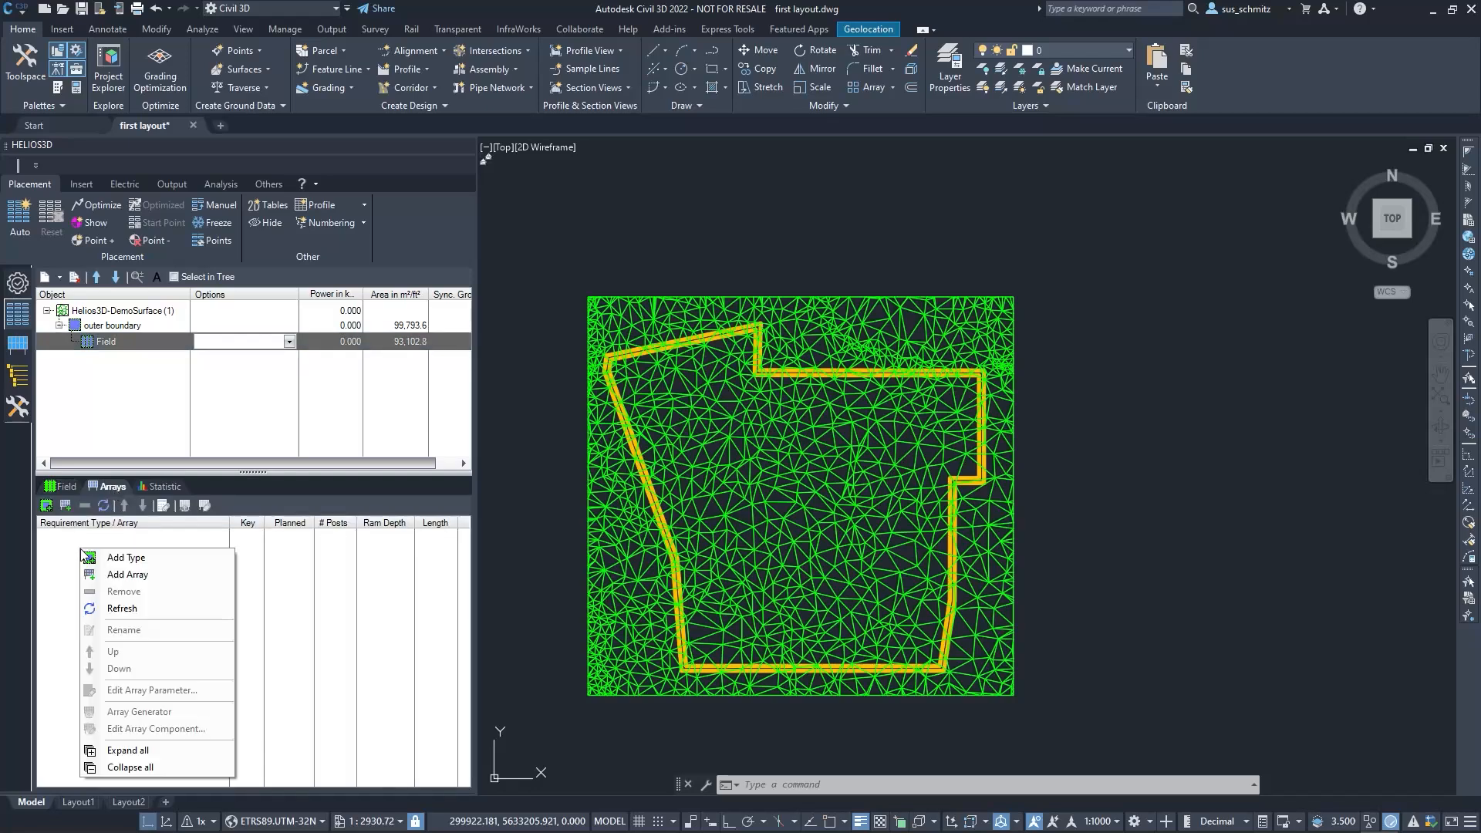
left_click(134, 578)
scroll(135, 578, "down", 10)
scroll(143, 696, "down", 4)
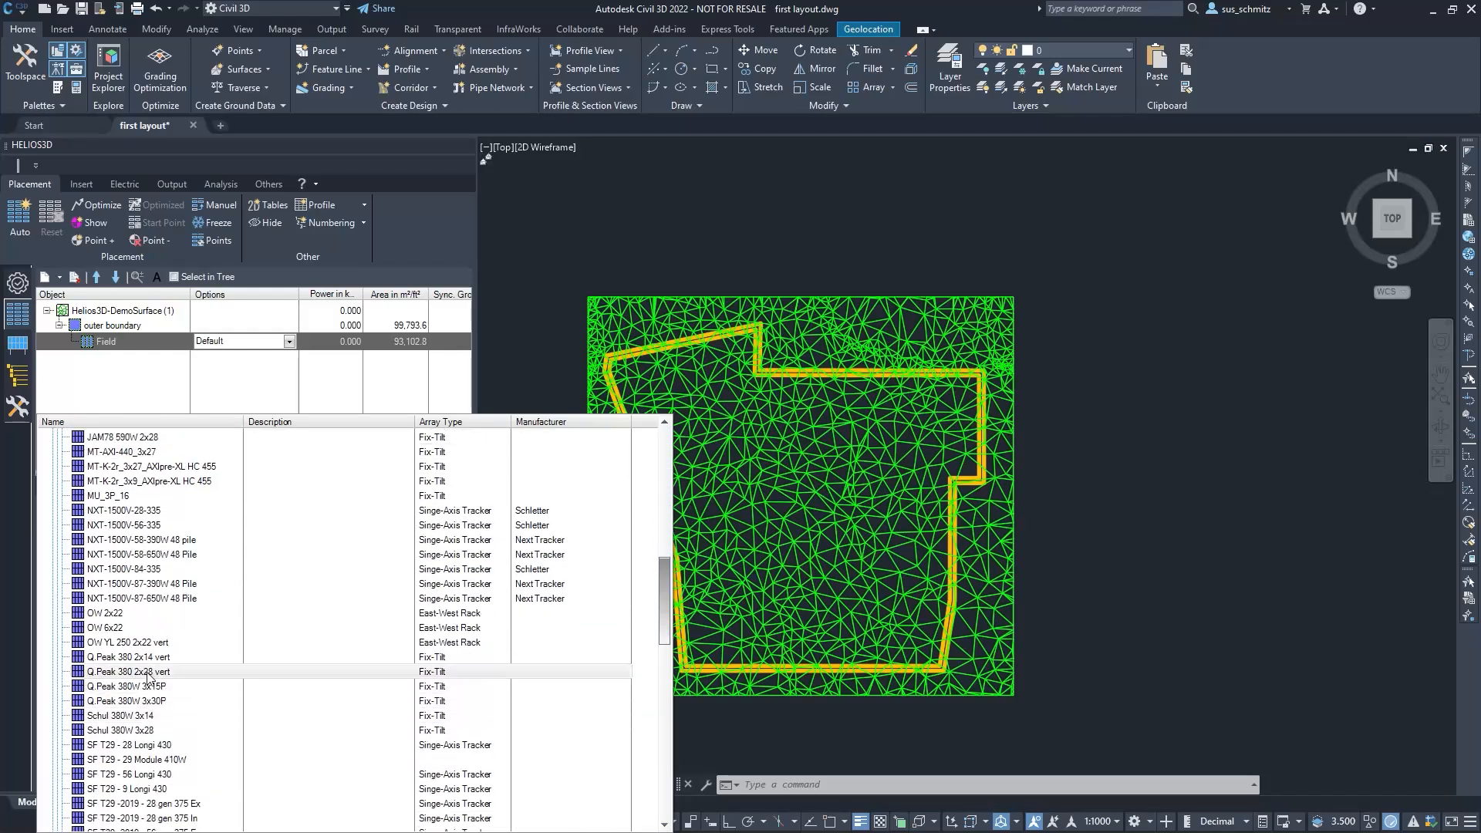
left_click(148, 672)
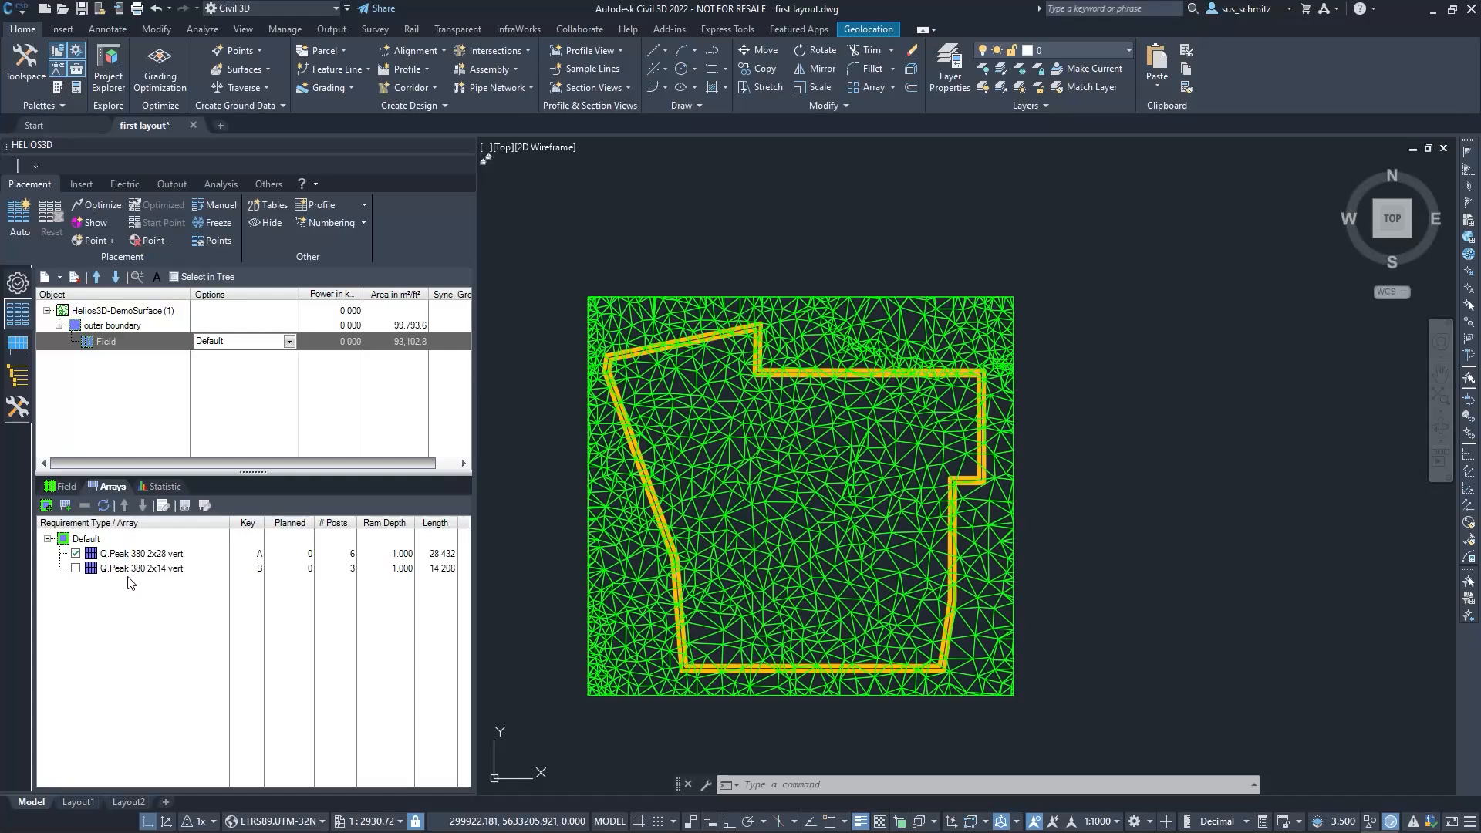
left_click(75, 568)
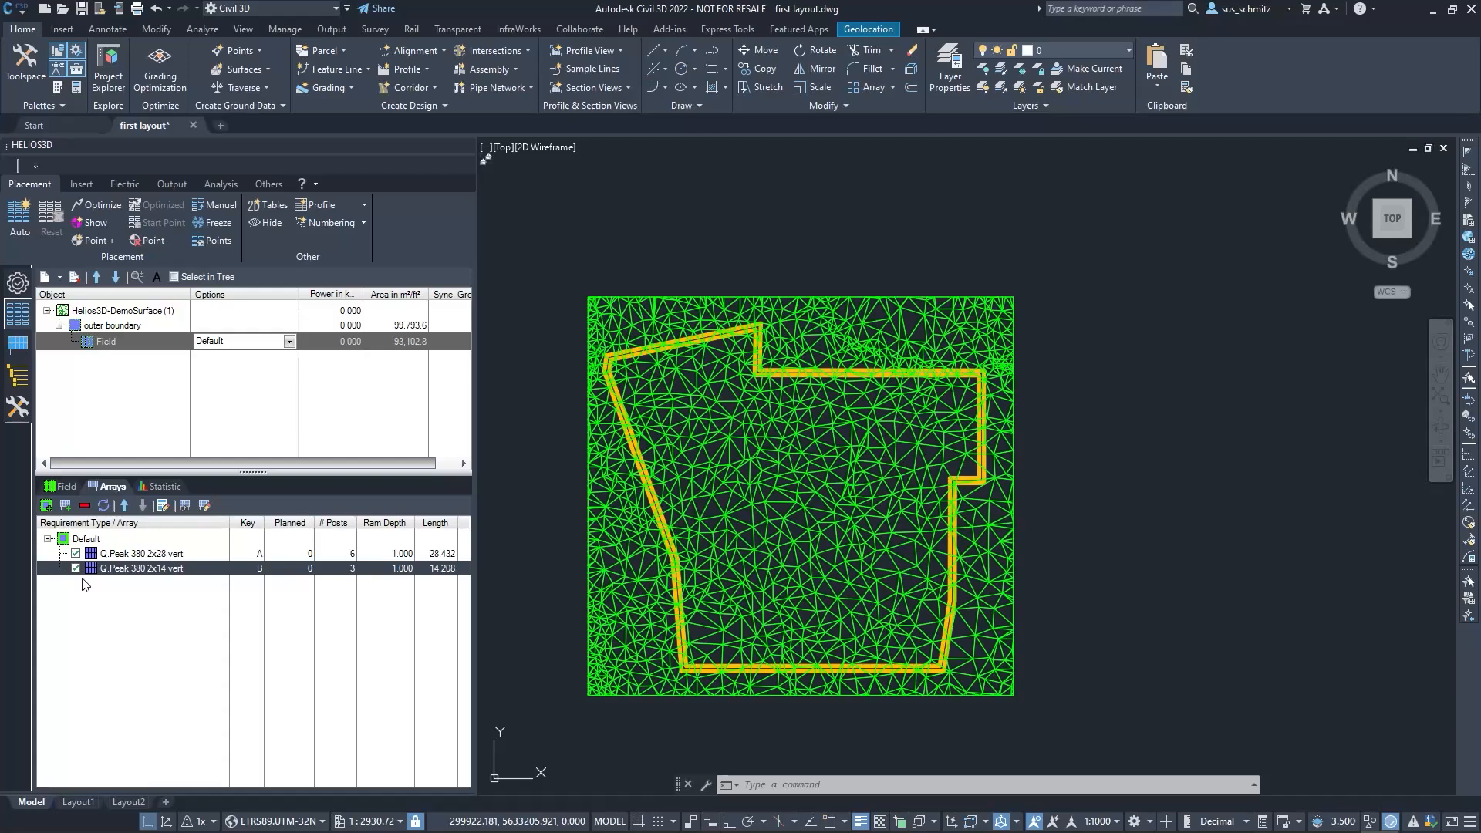
Enable the field's minimum row distance and set it to 2 m
left_click(68, 487)
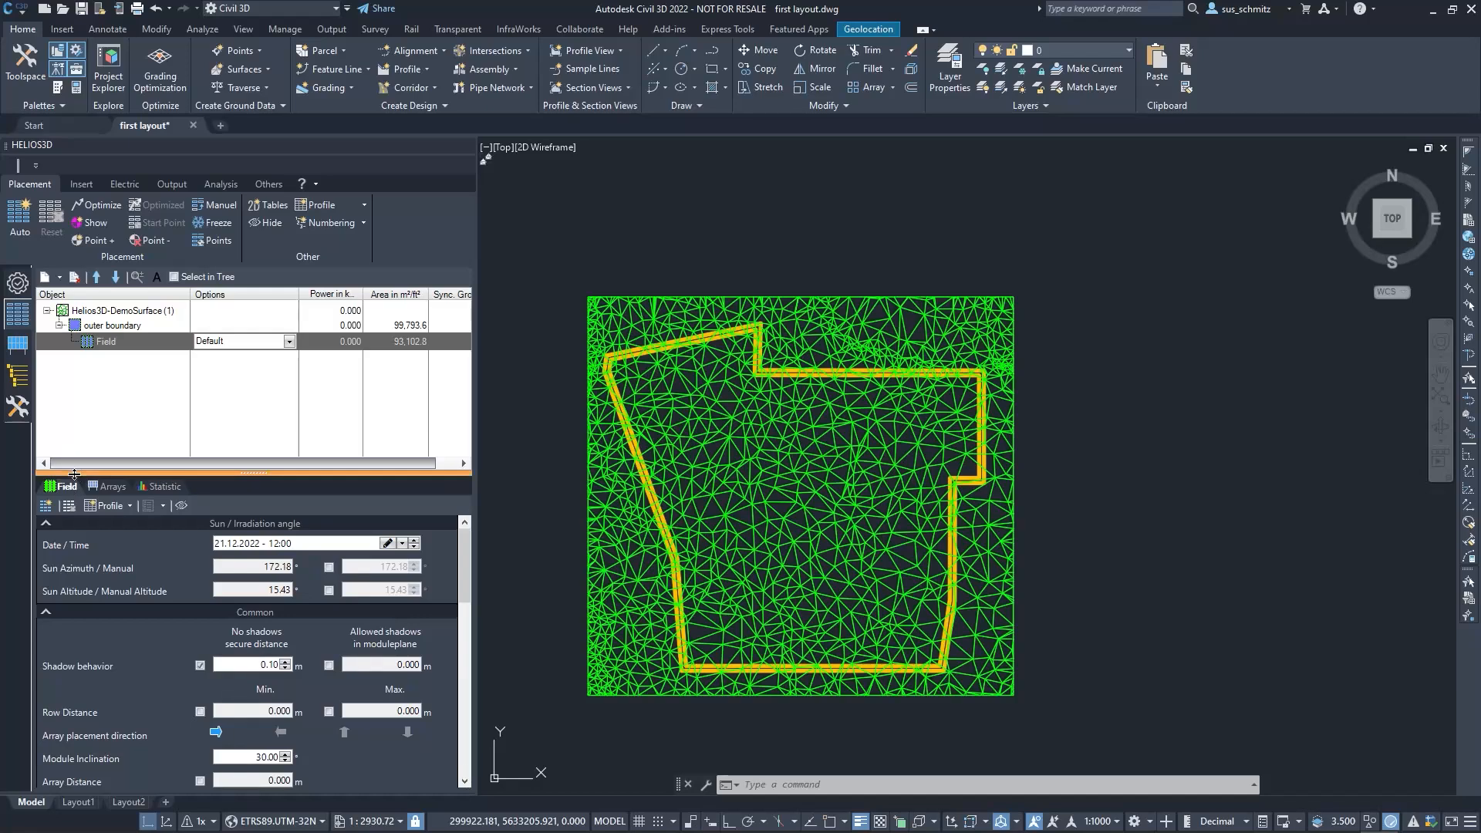
left_click_drag(74, 474, 90, 391)
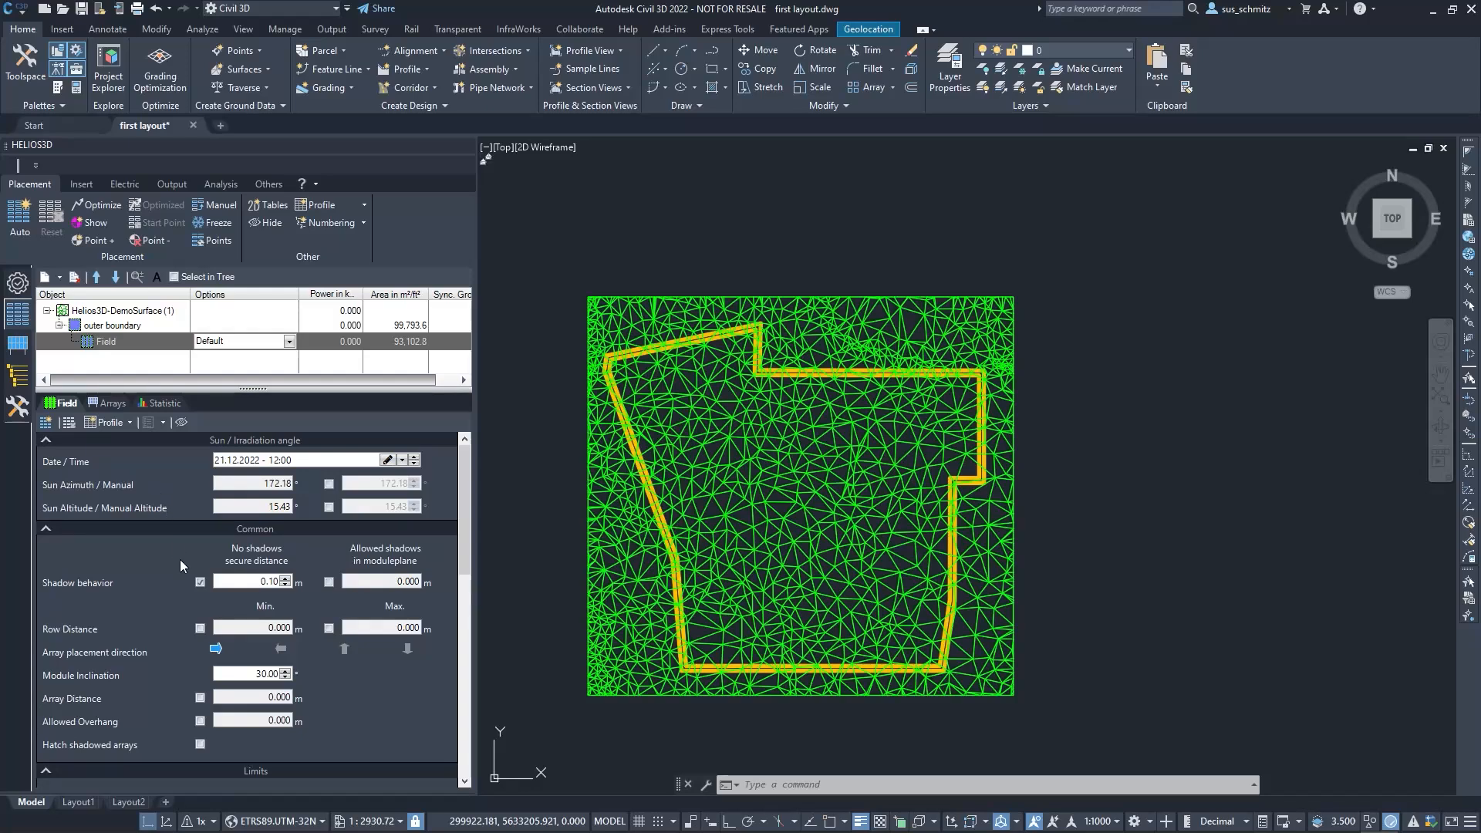
left_click(200, 629)
double_click(266, 627)
type("2")
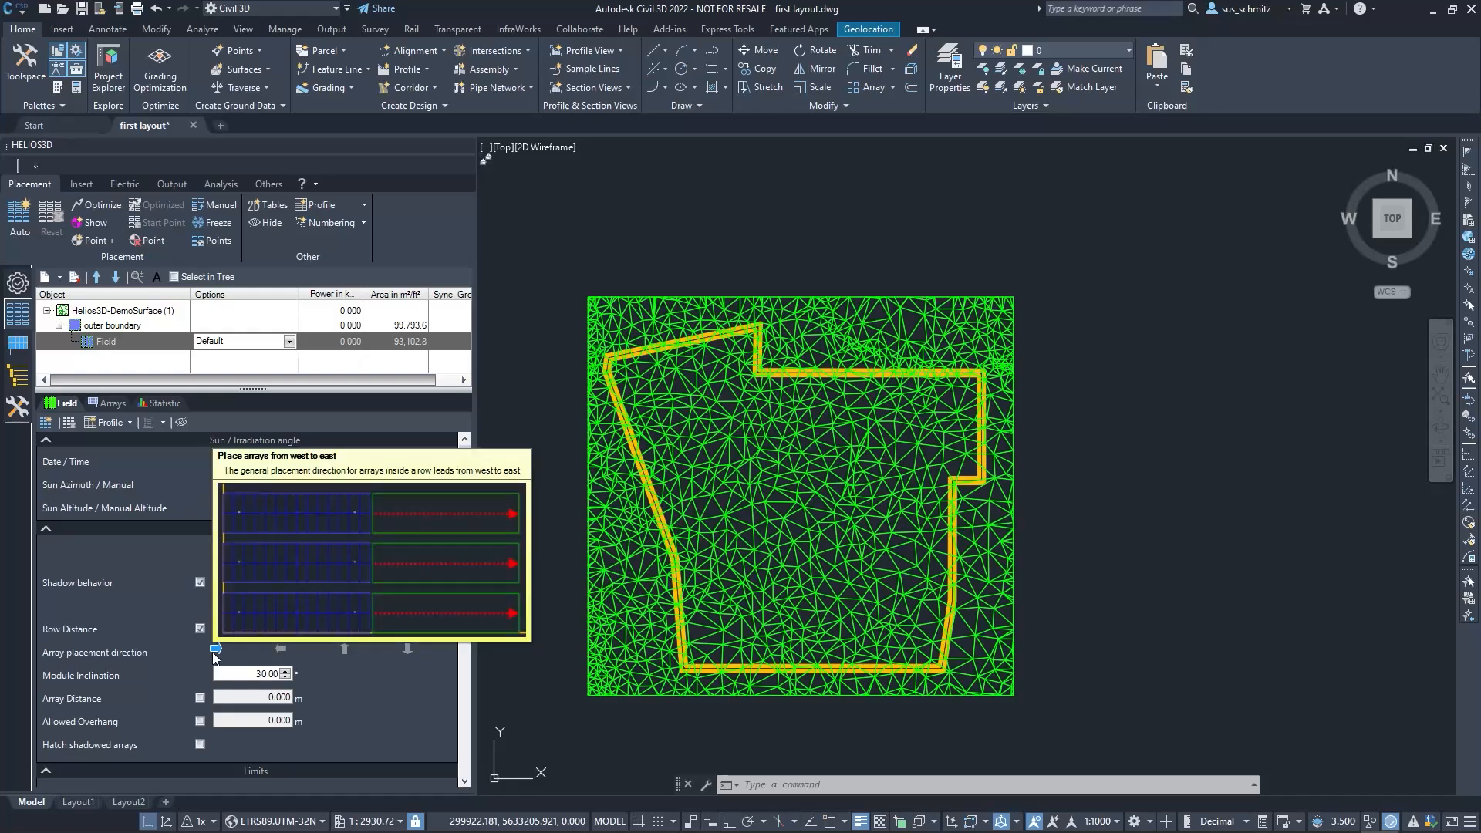
Set the field's module inclination to 20° and enable an array distance of 0.2 m
left_click(245, 676)
double_click(250, 674)
type("20")
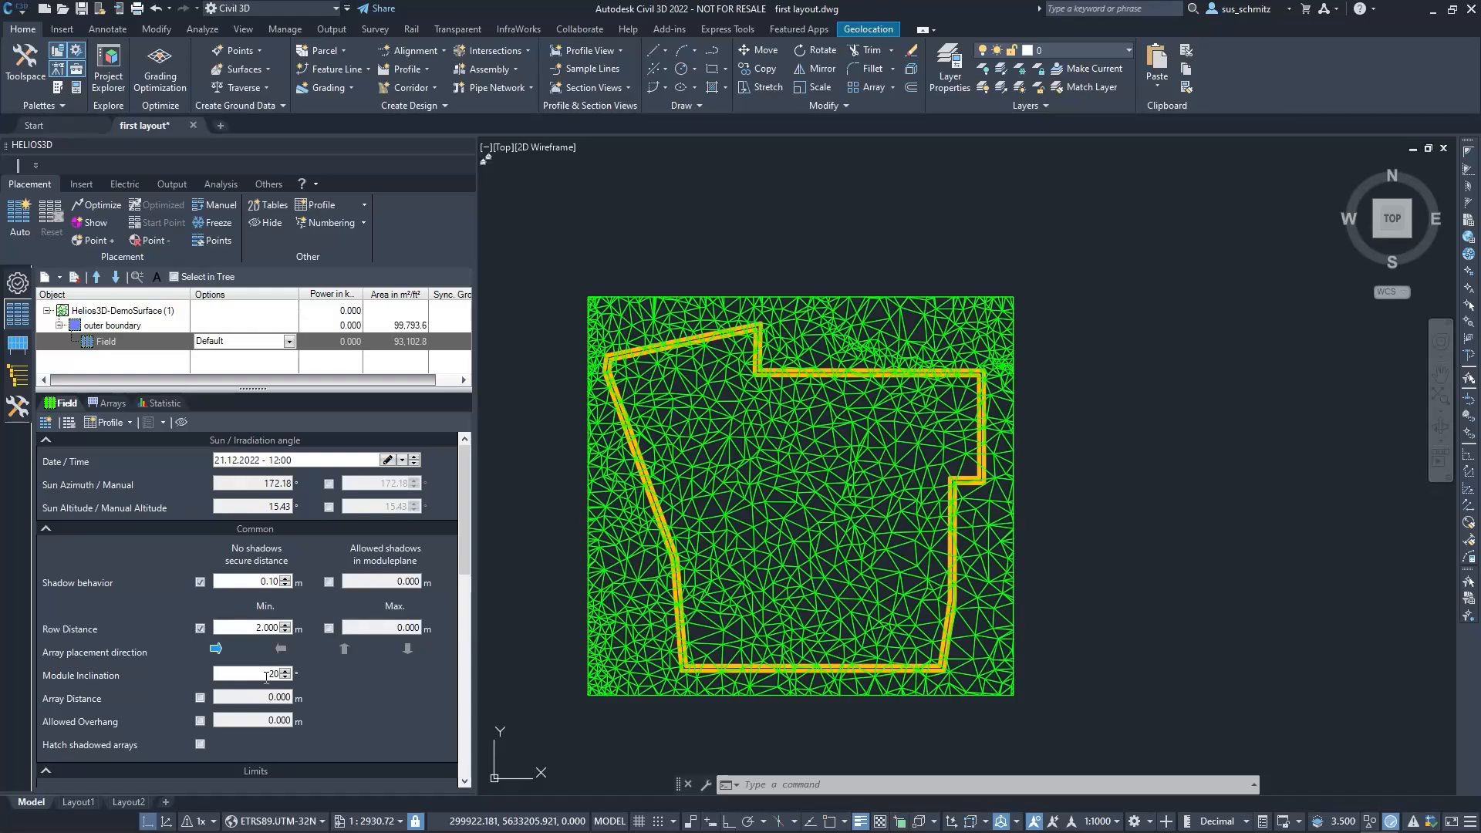
left_click(200, 698)
double_click(284, 694)
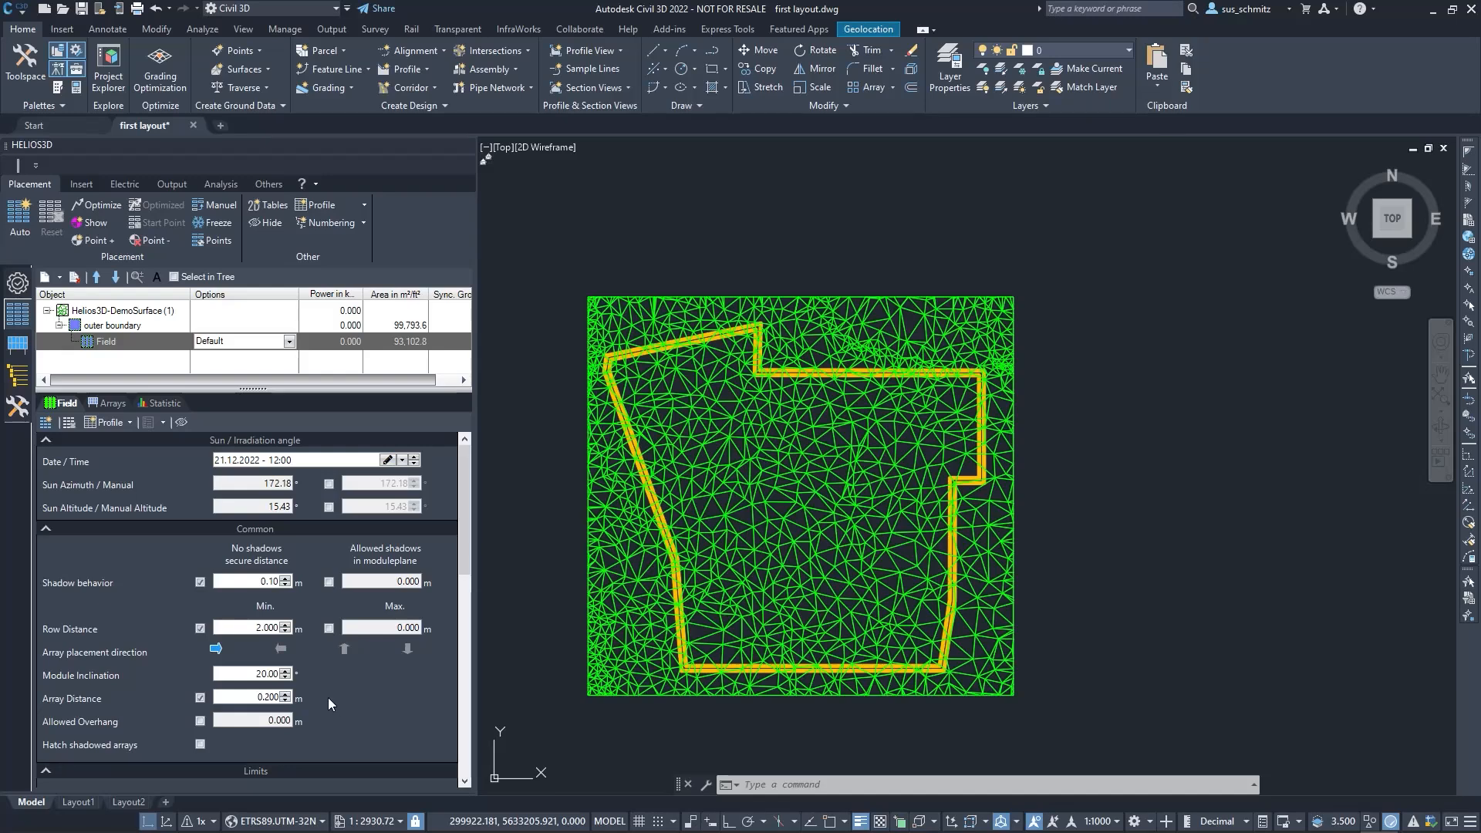
Run the automated array placement for the field
left_click(21, 217)
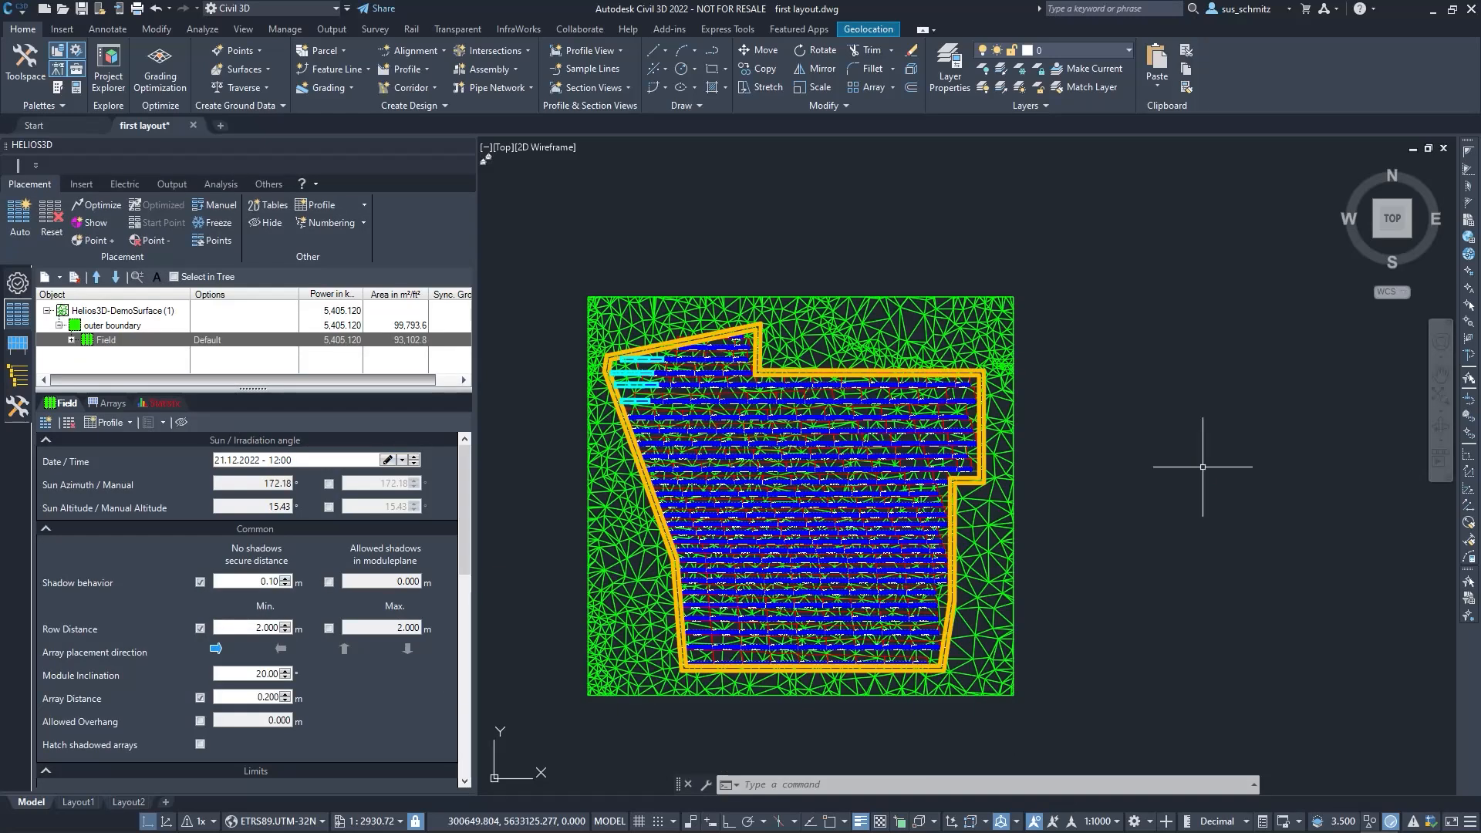
scroll(737, 681, "up", 2)
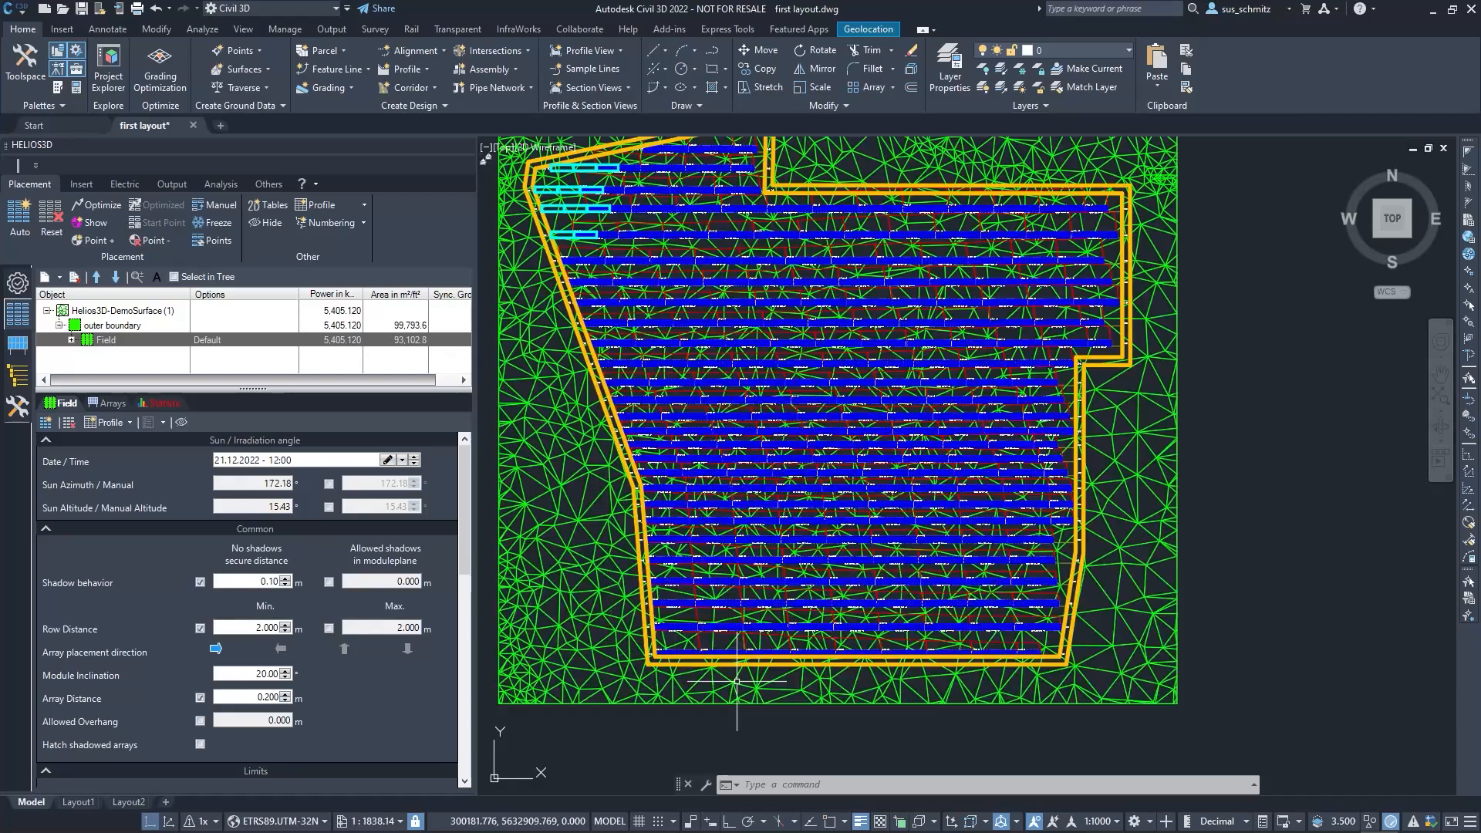